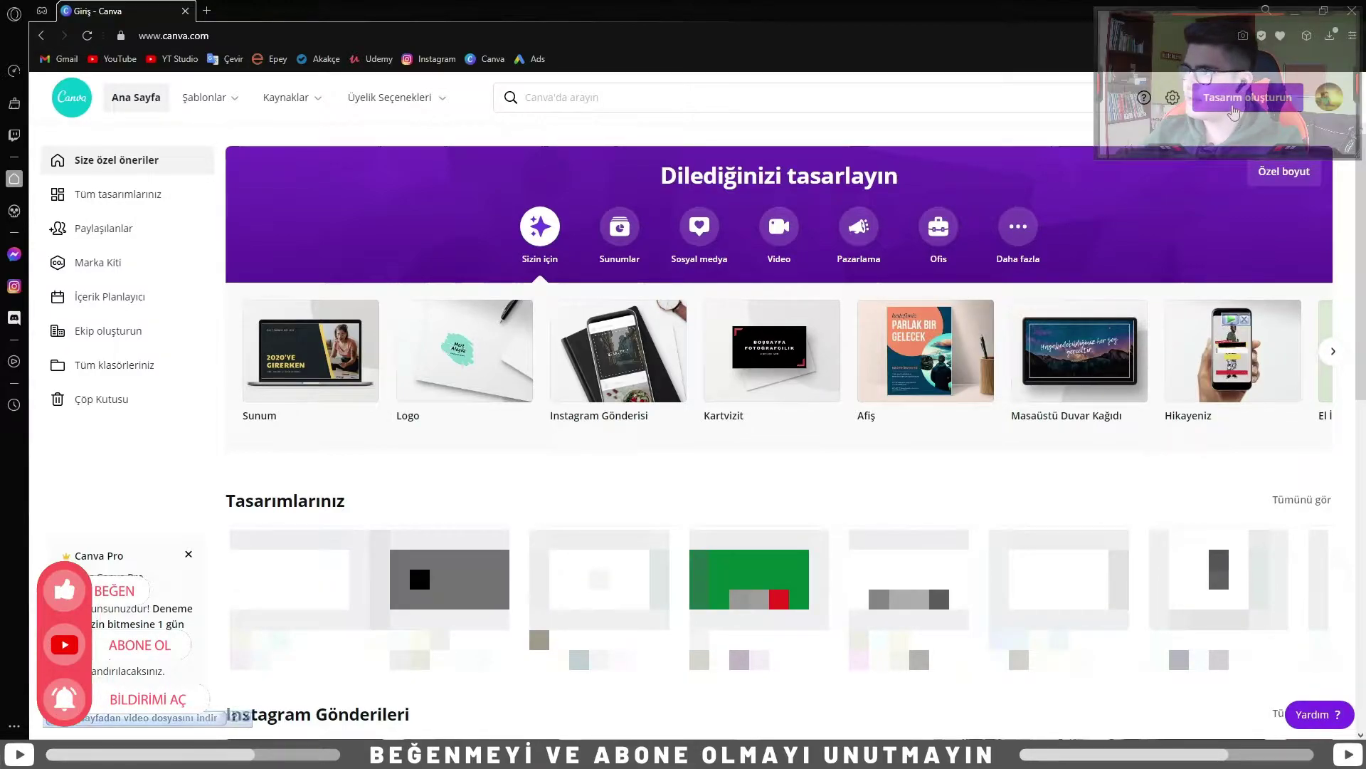
Create a custom-size blank design of 1920 × 1080 pixels via Özel boyut
click(1213, 103)
click(1177, 474)
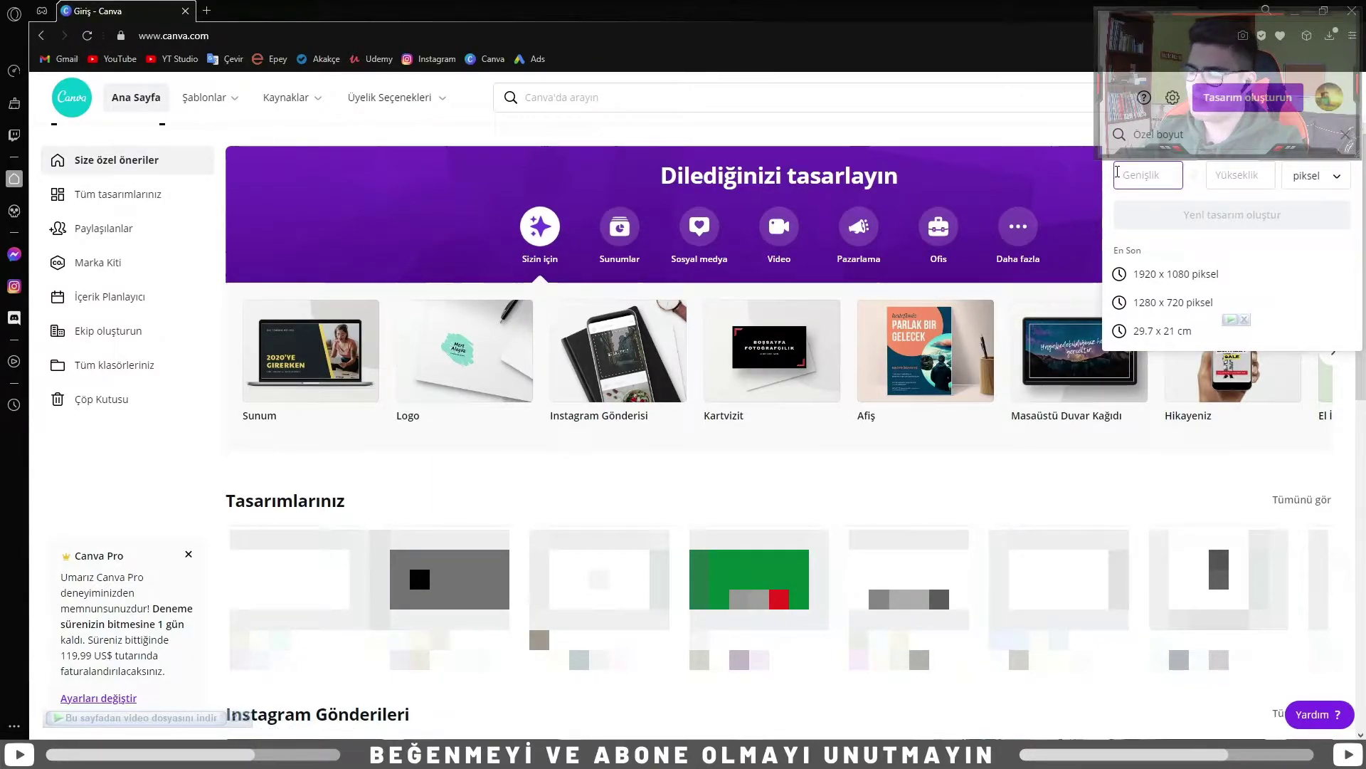
text(1920)
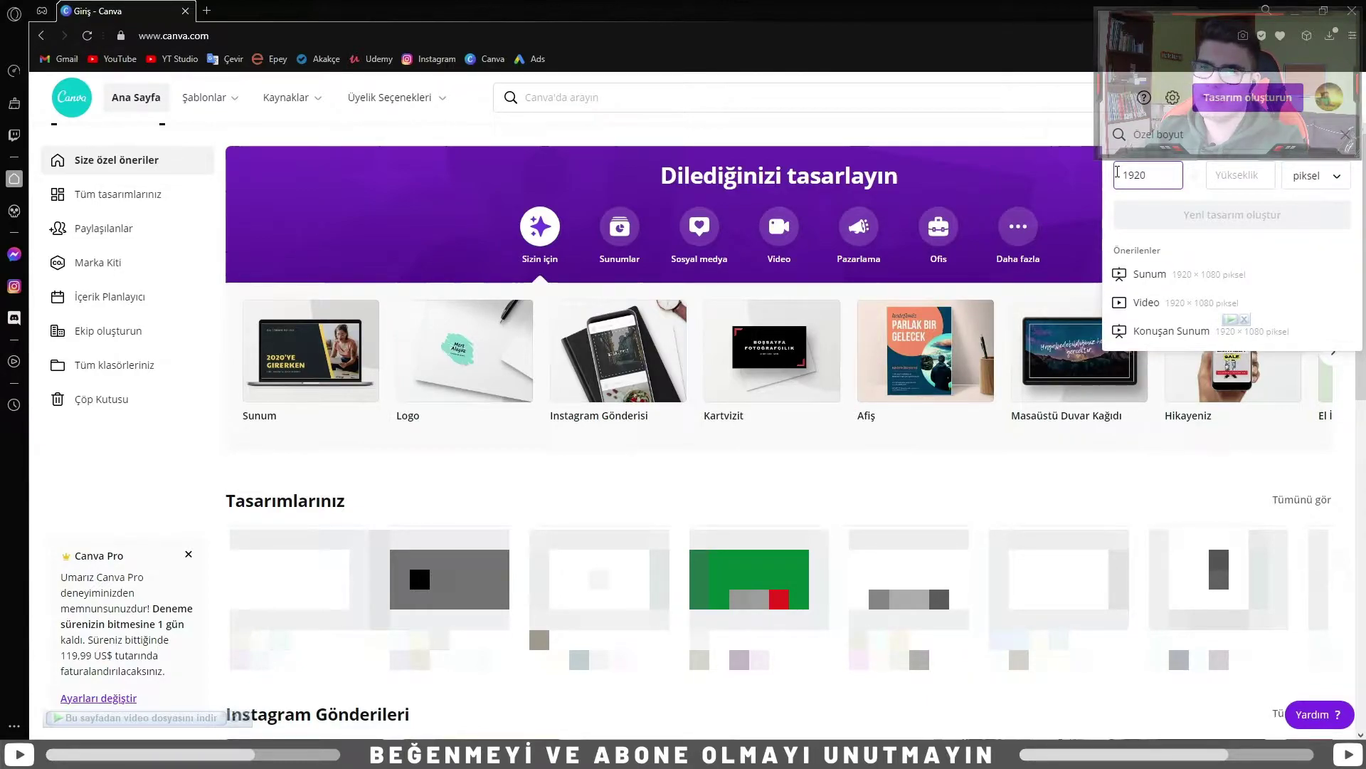
click(1236, 180)
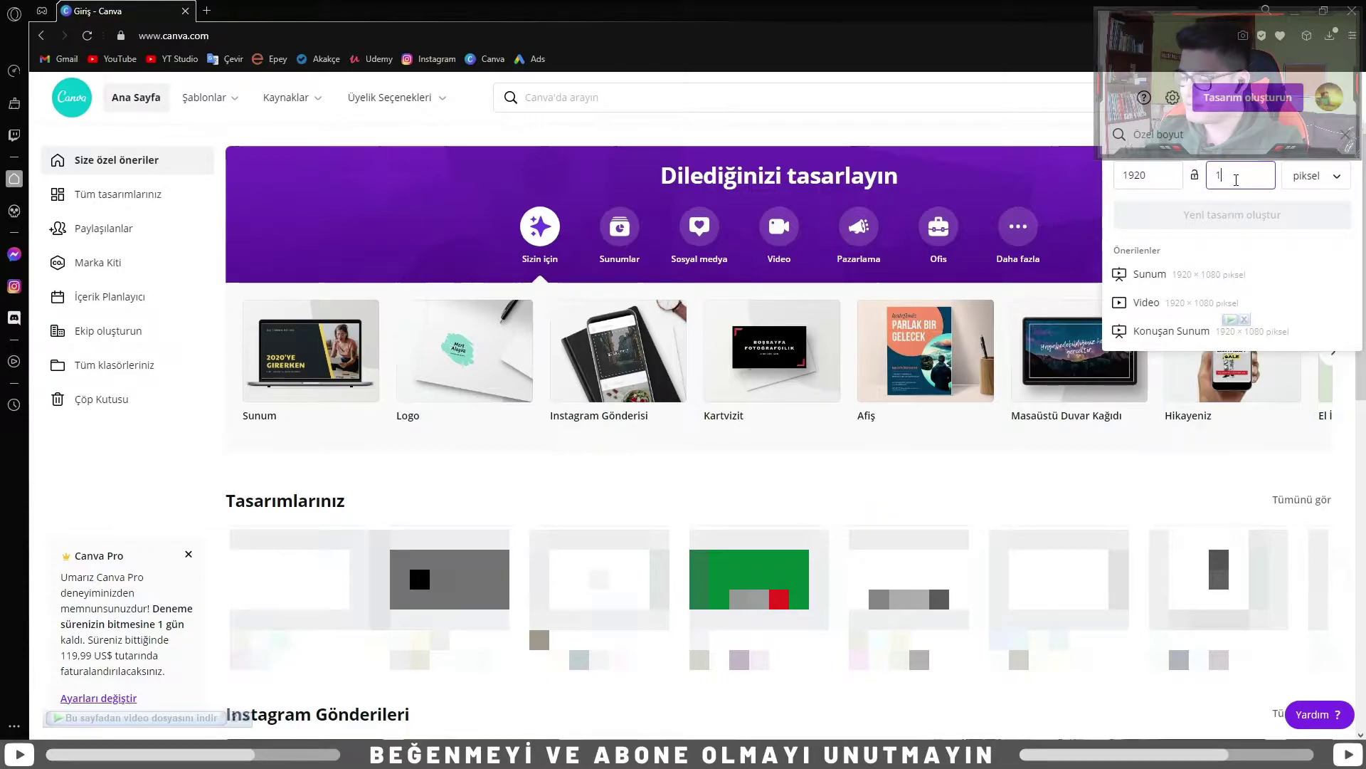
text(080)
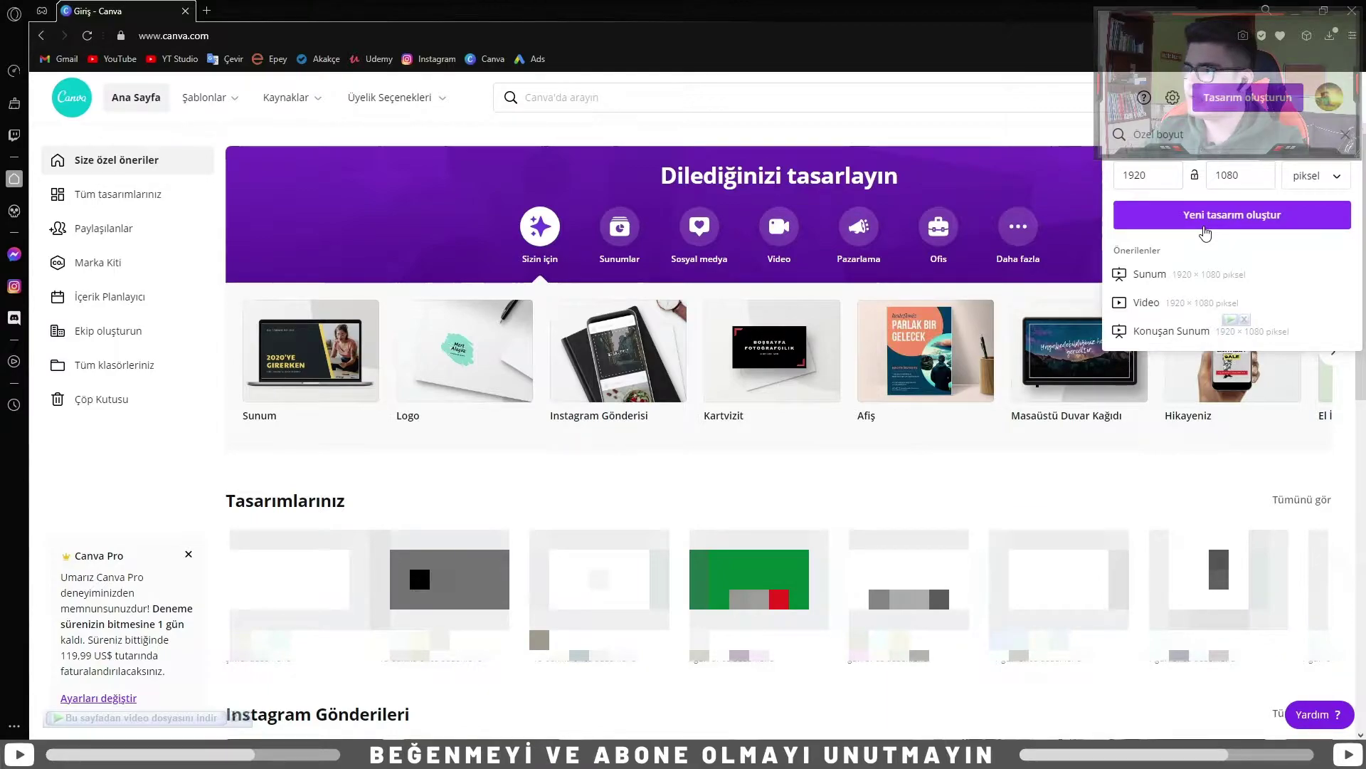
click(1215, 215)
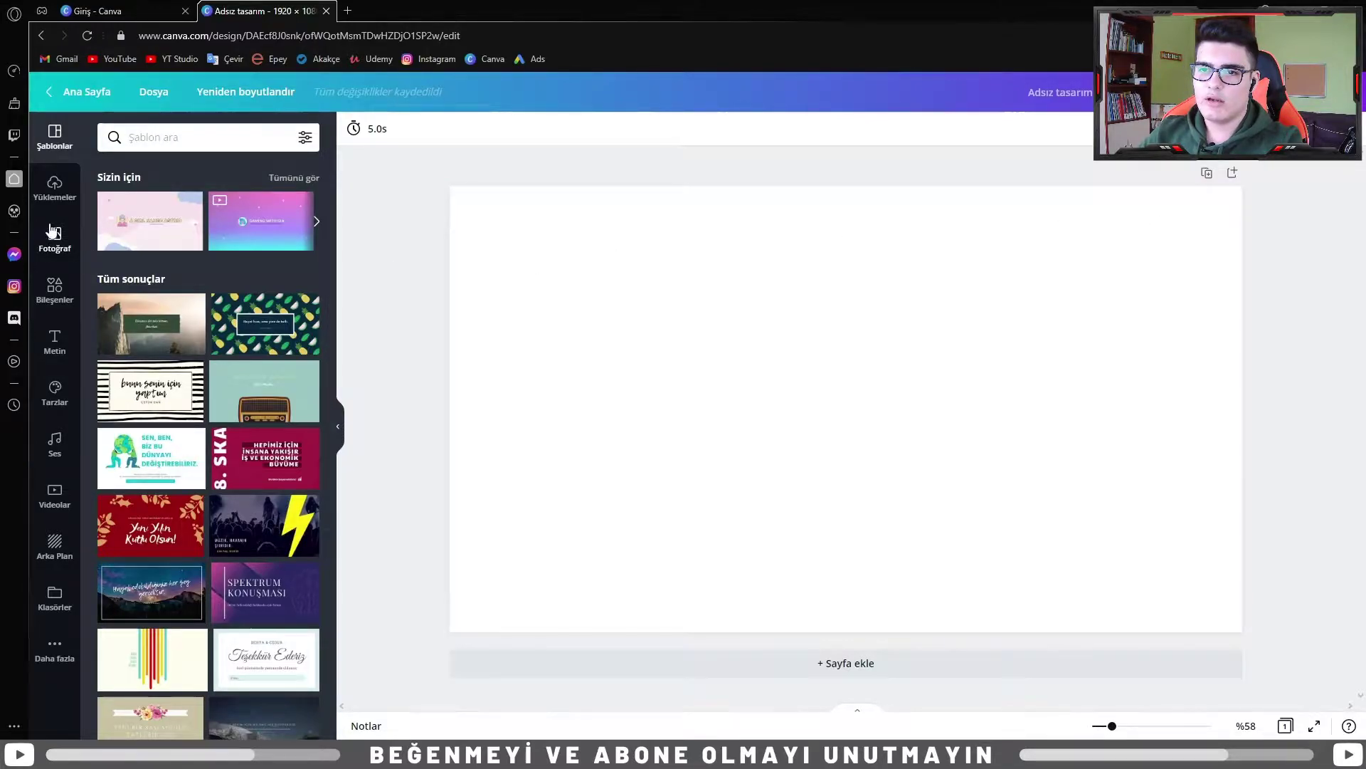
Add the uploaded webcam photo from Yüklemeler to the page
click(54, 199)
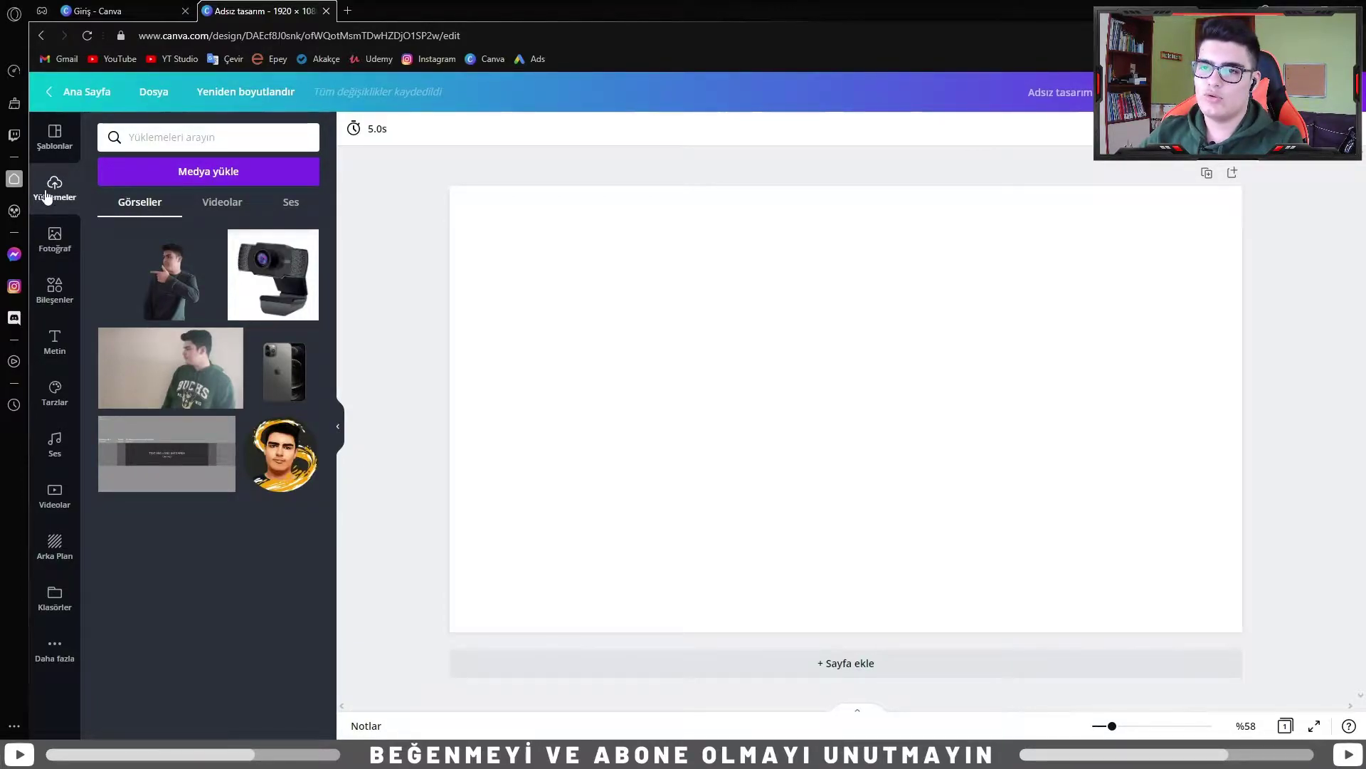
click(129, 178)
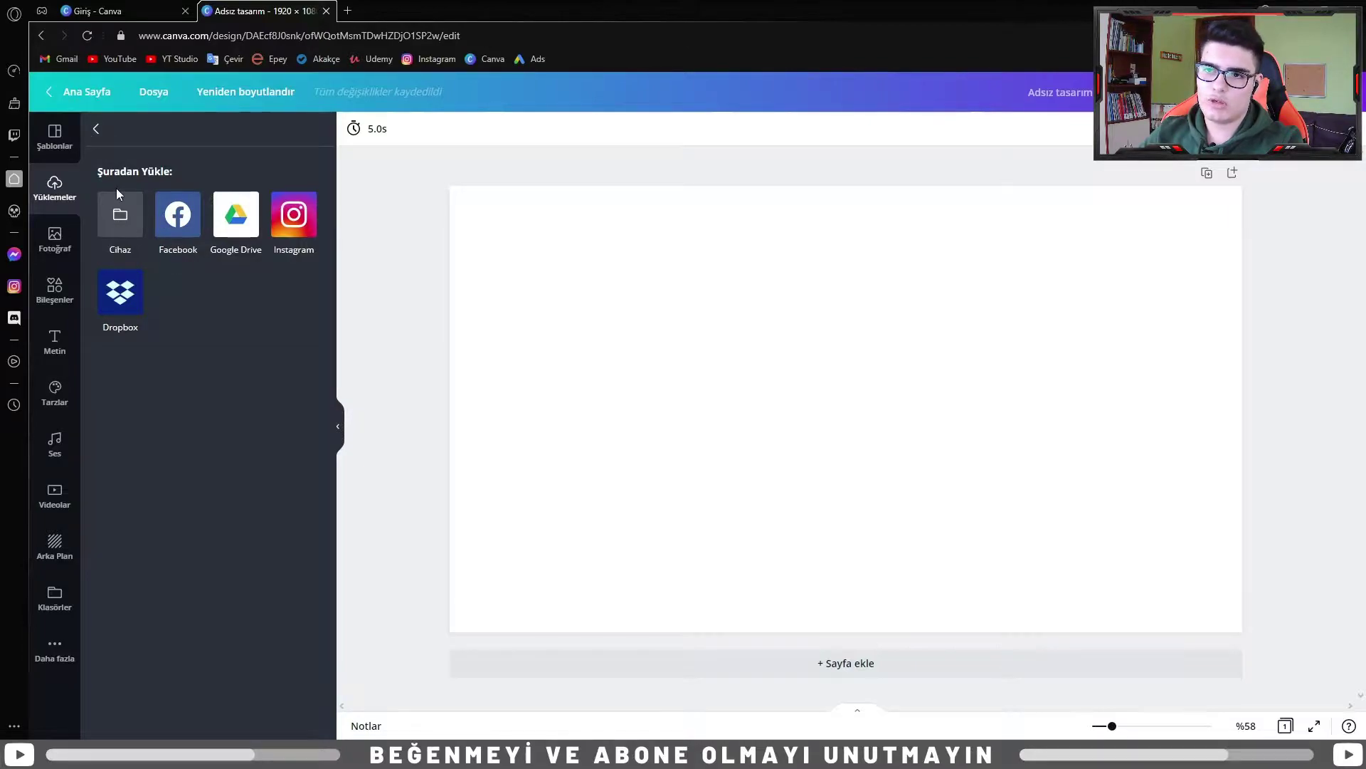
click(95, 131)
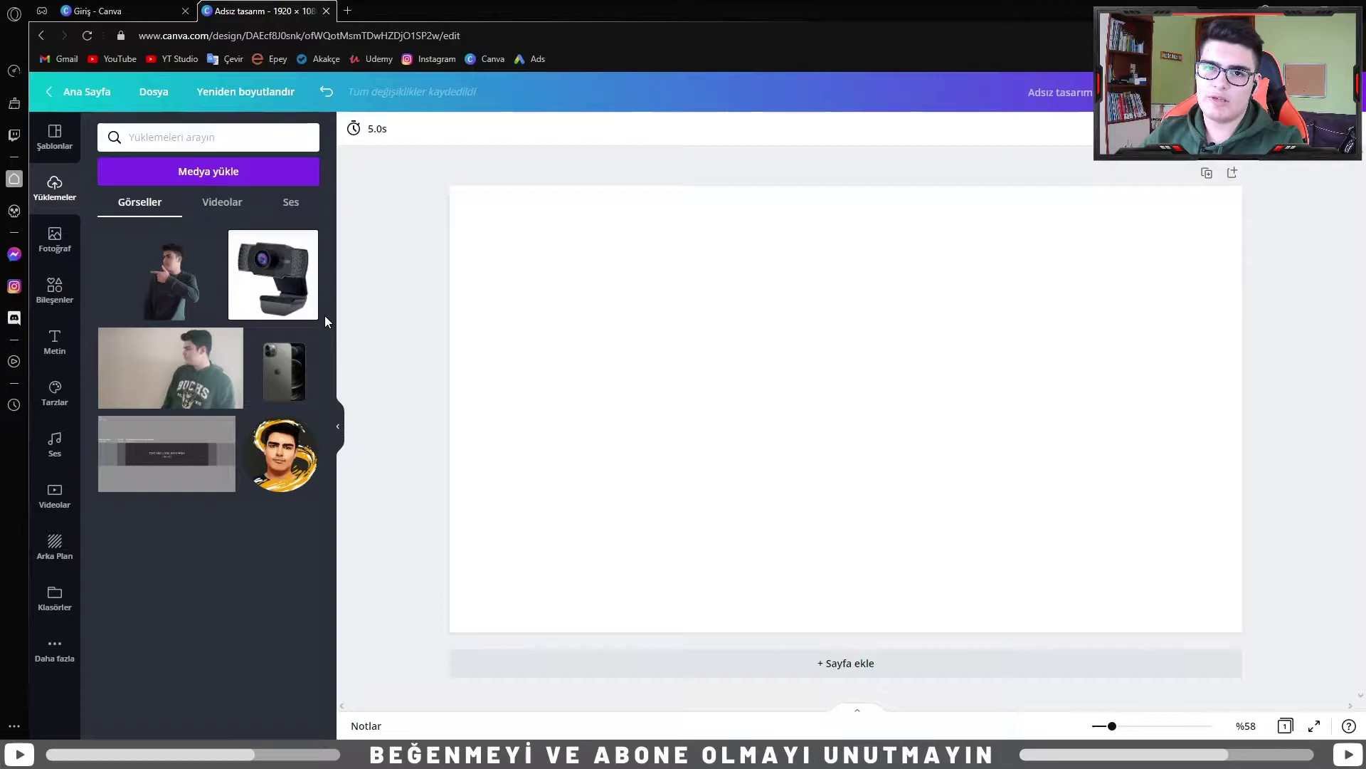
click(268, 288)
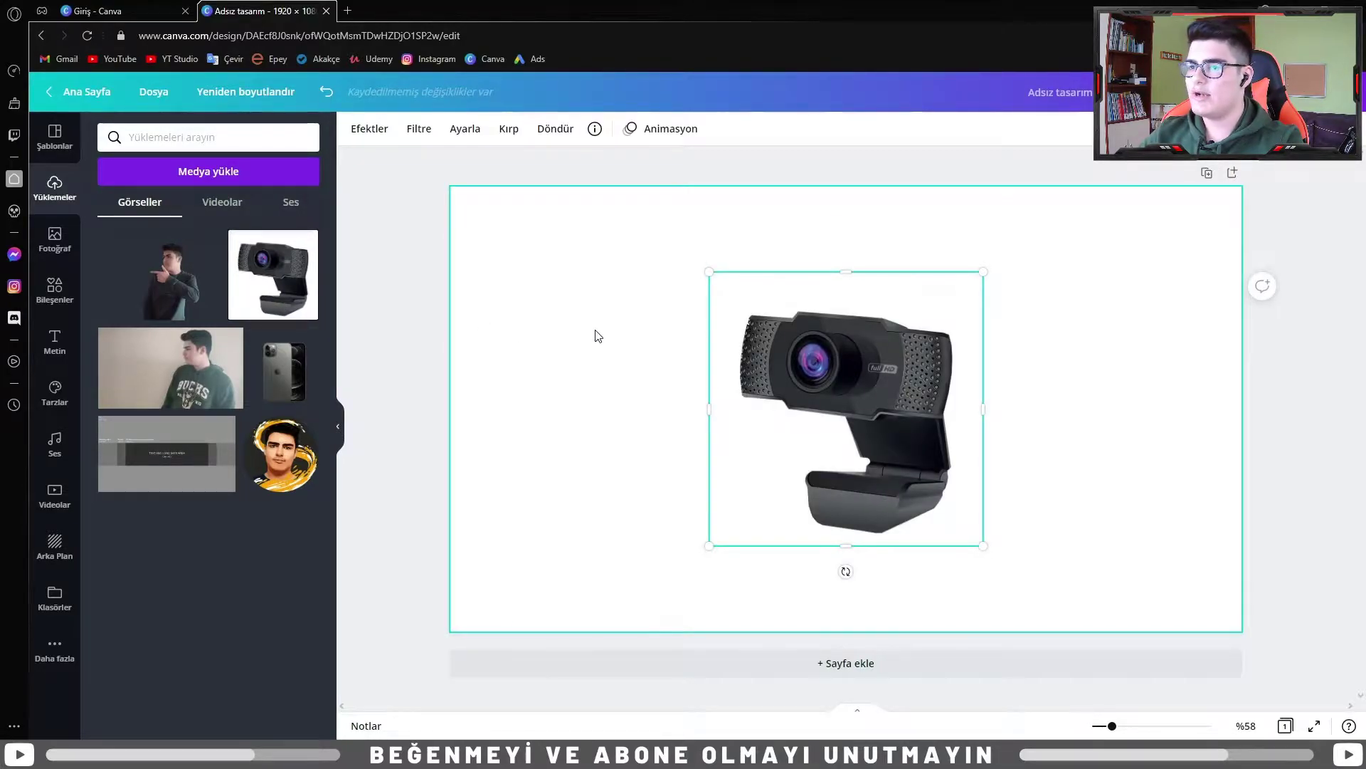
Change the page background colour from white to purple
click(489, 313)
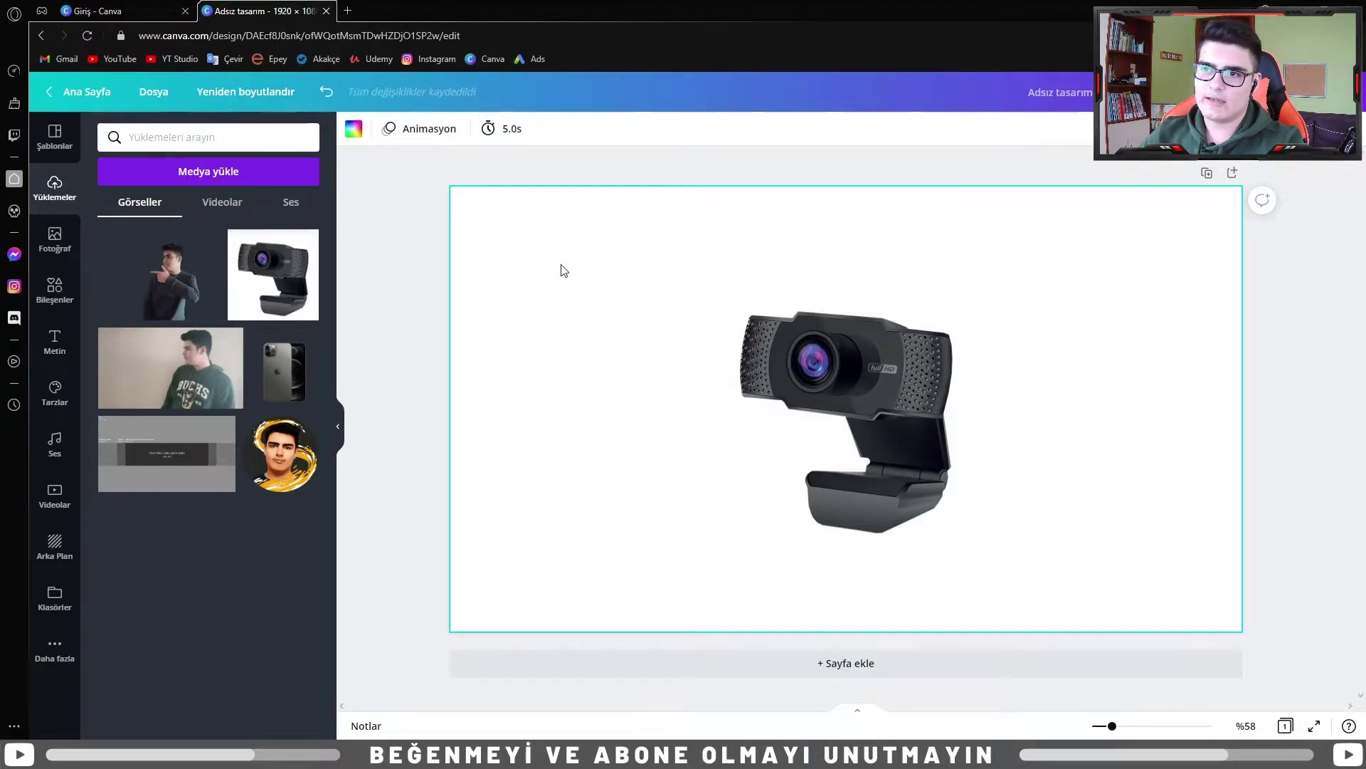
click(353, 131)
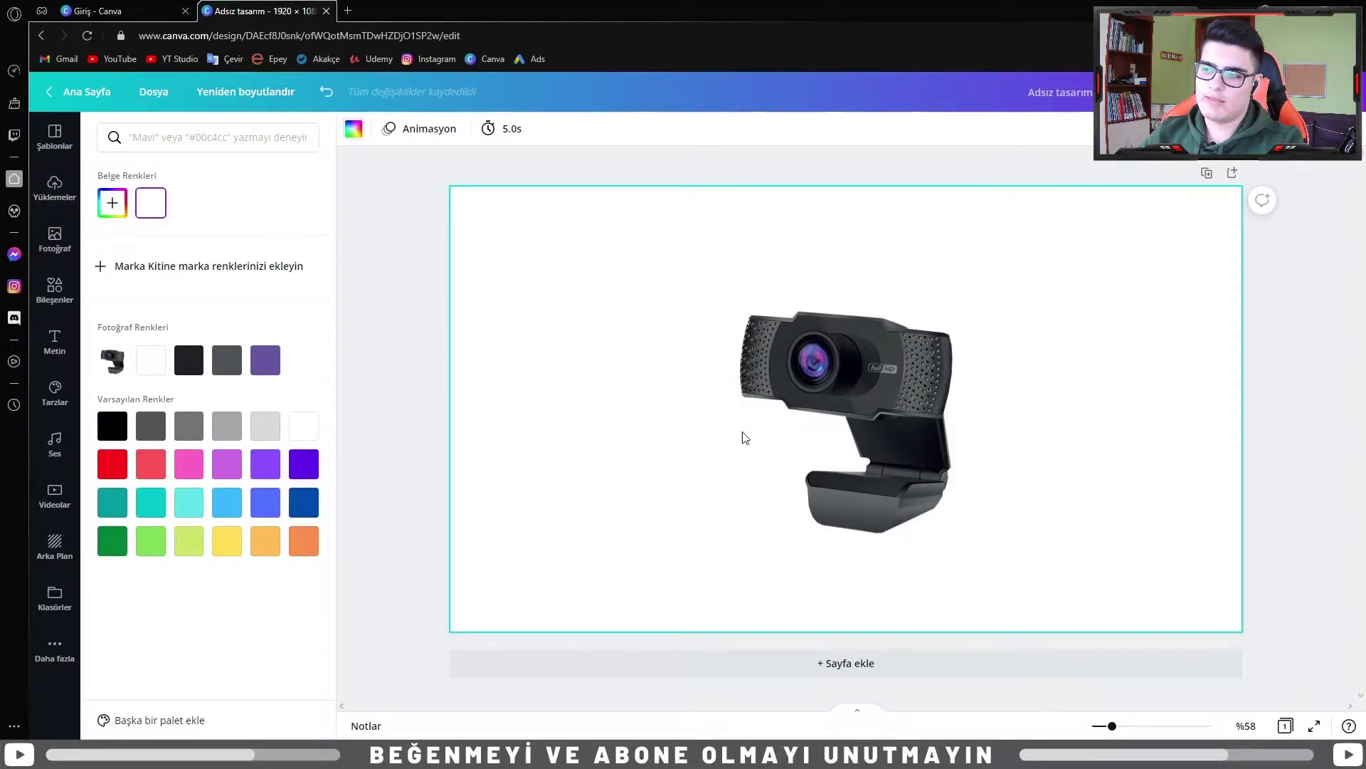
click(227, 463)
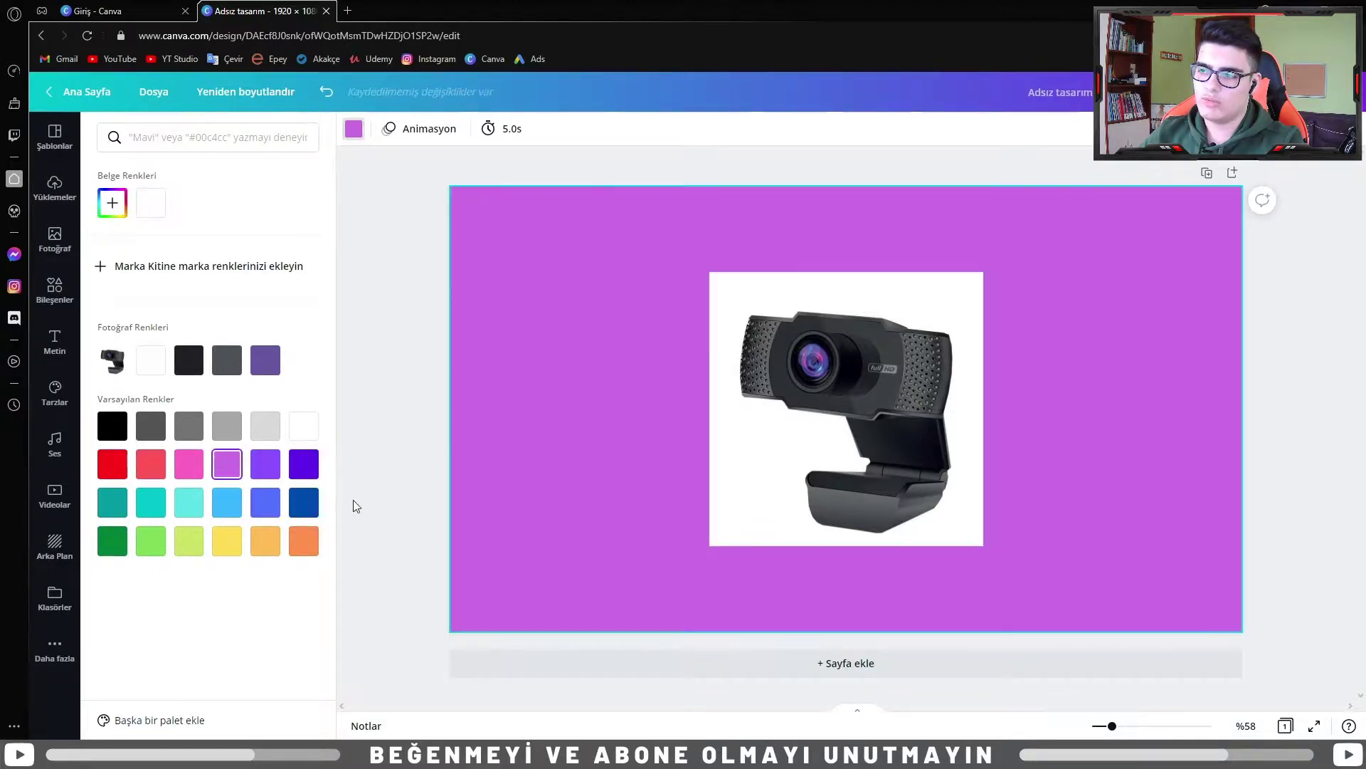
click(389, 460)
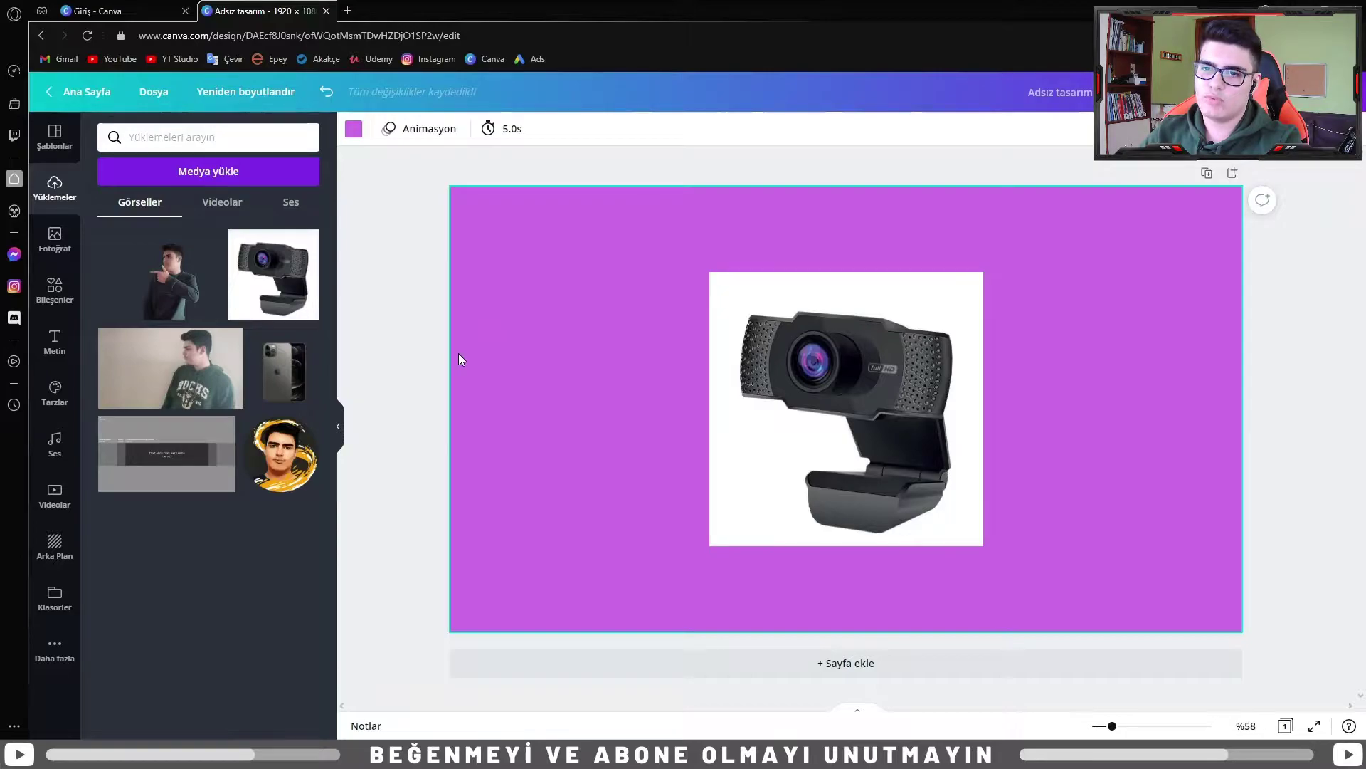
click(816, 333)
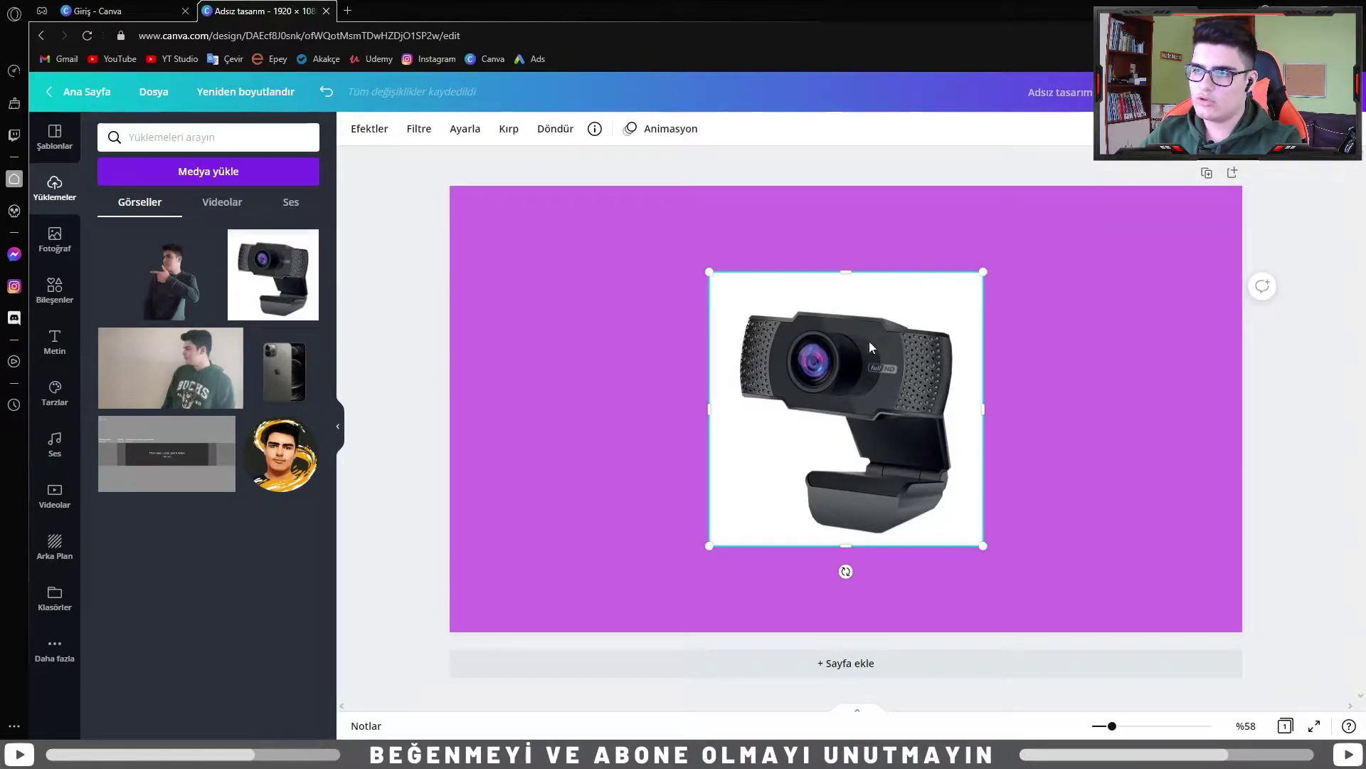
Remove the webcam photo's white backdrop with Background Remover and apply it
click(368, 129)
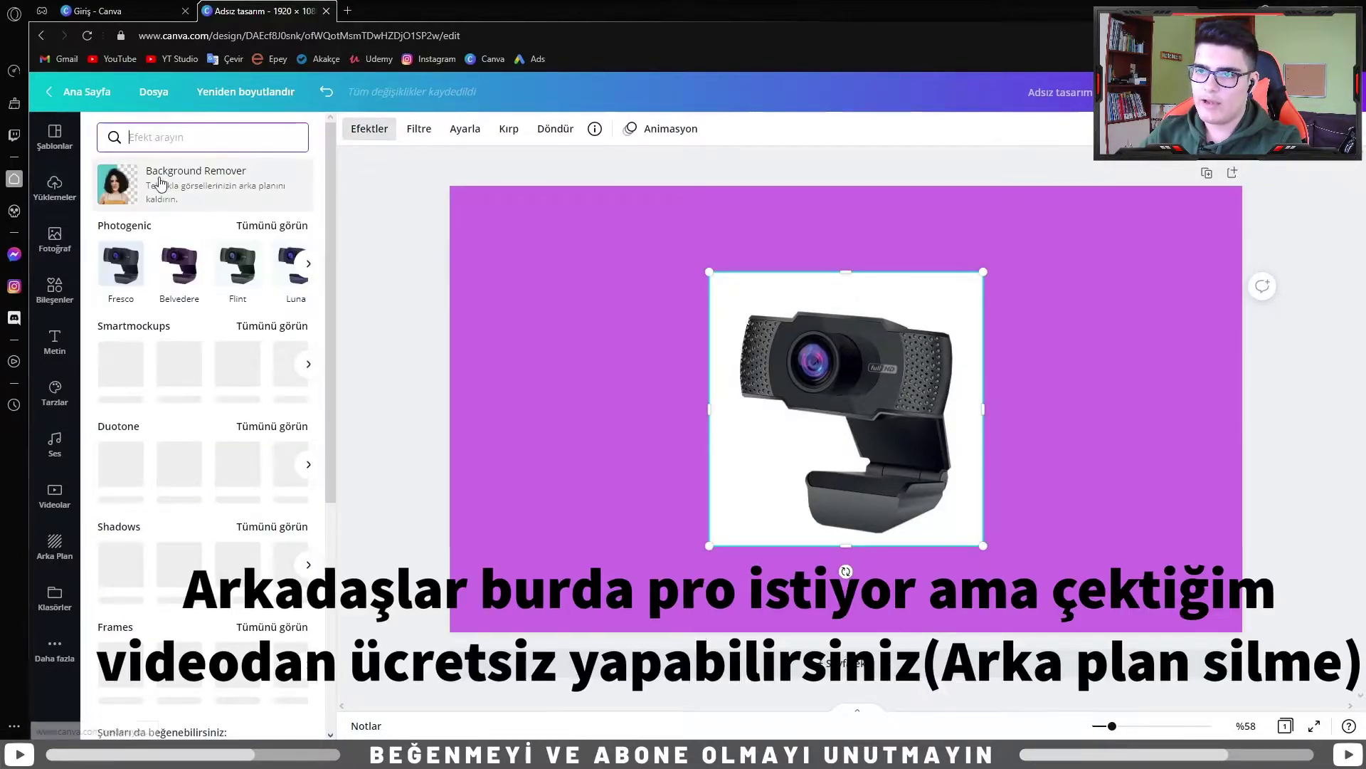
click(189, 184)
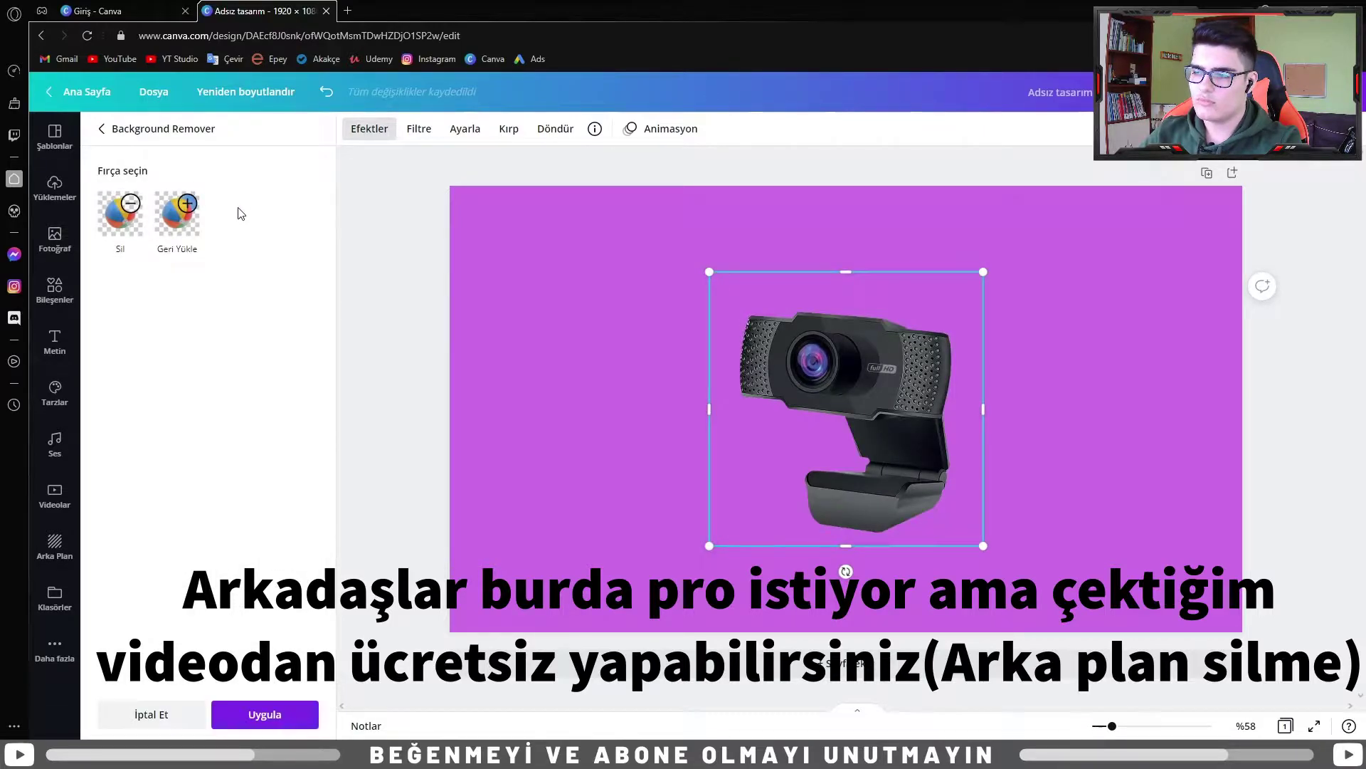
click(181, 209)
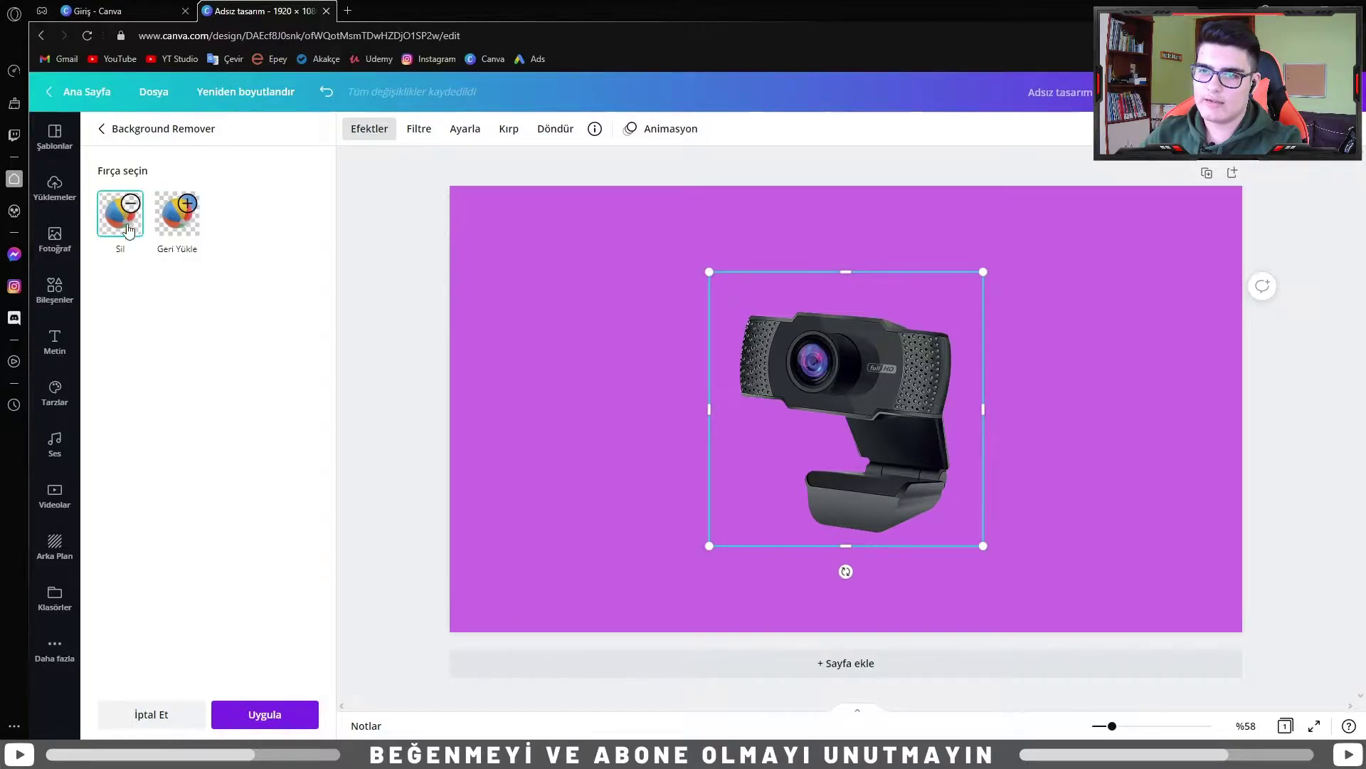
click(256, 716)
key(Escape)
key(Escape)
click(877, 360)
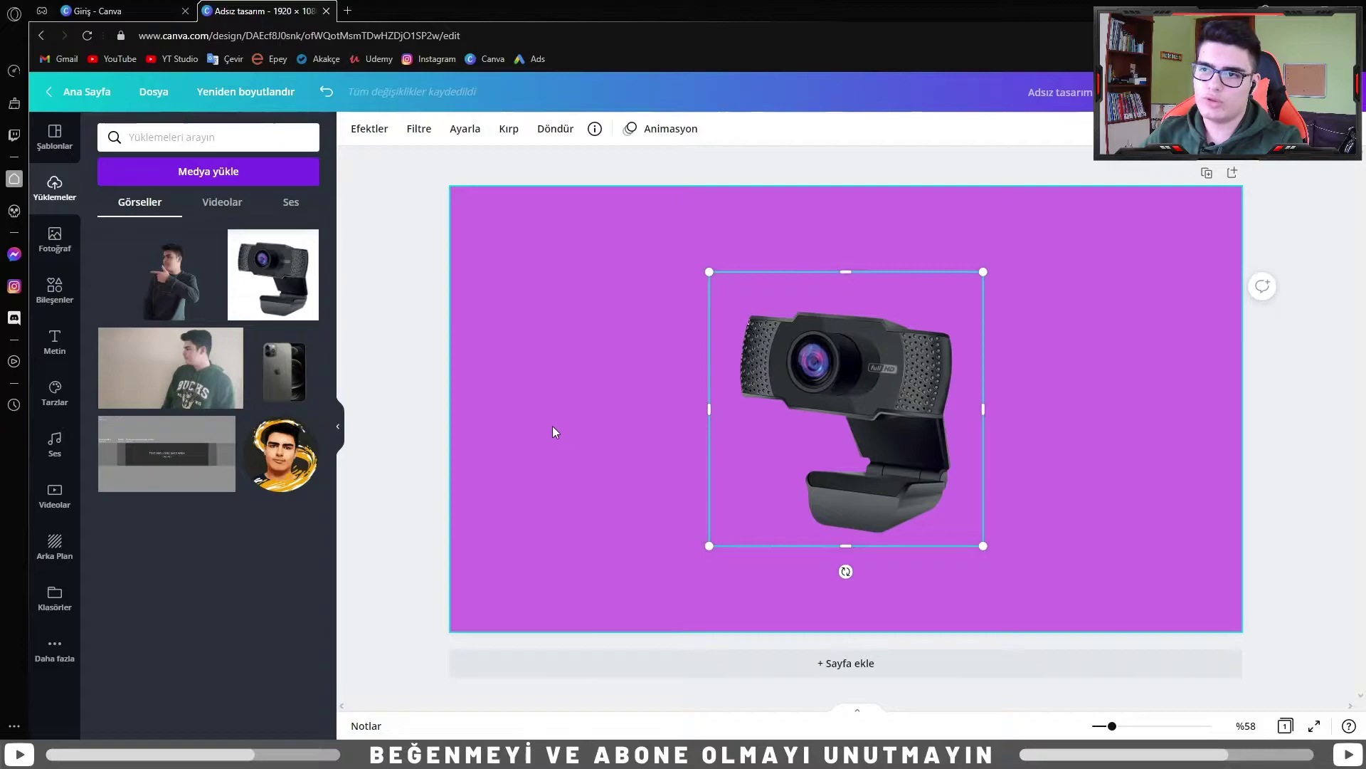
Browse the Efektler list and apply the Parlak shadow to the webcam cut-out
click(369, 130)
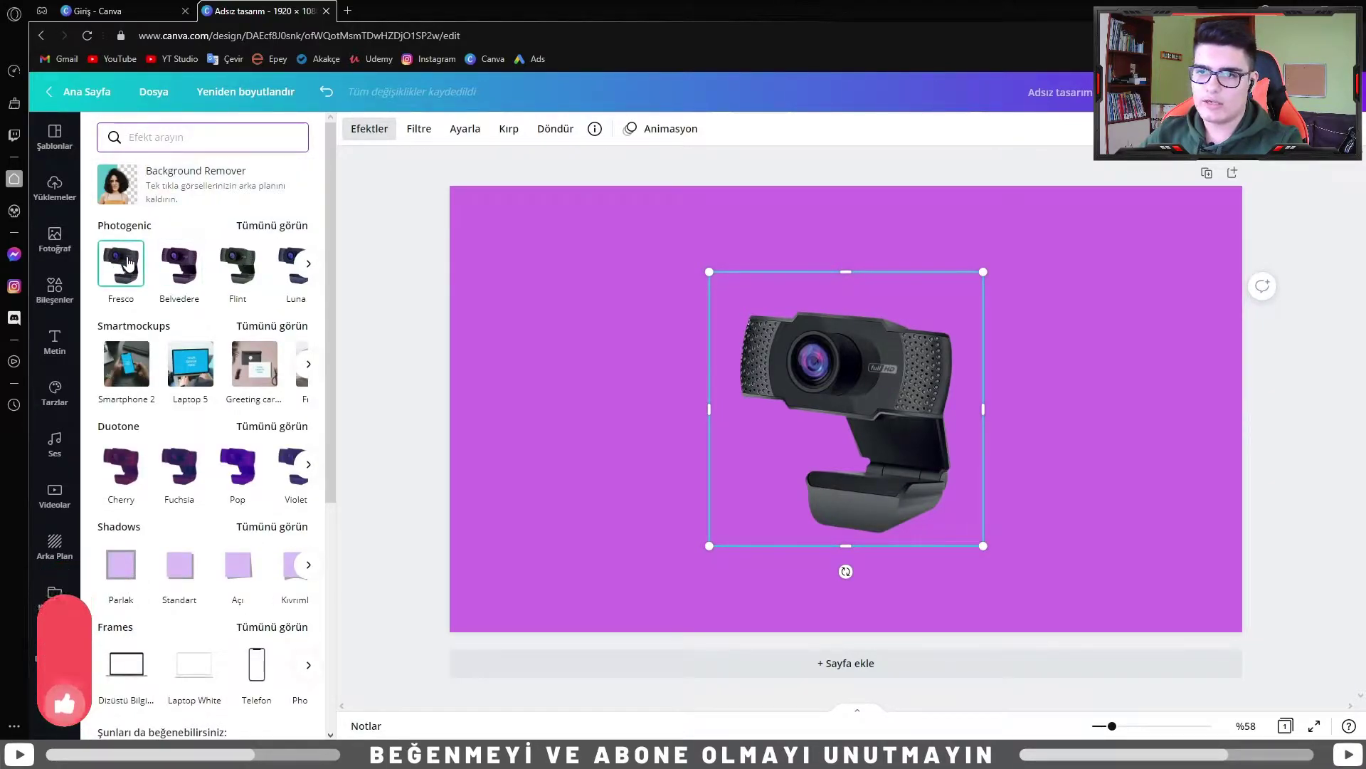
scroll(227, 427, down, 2)
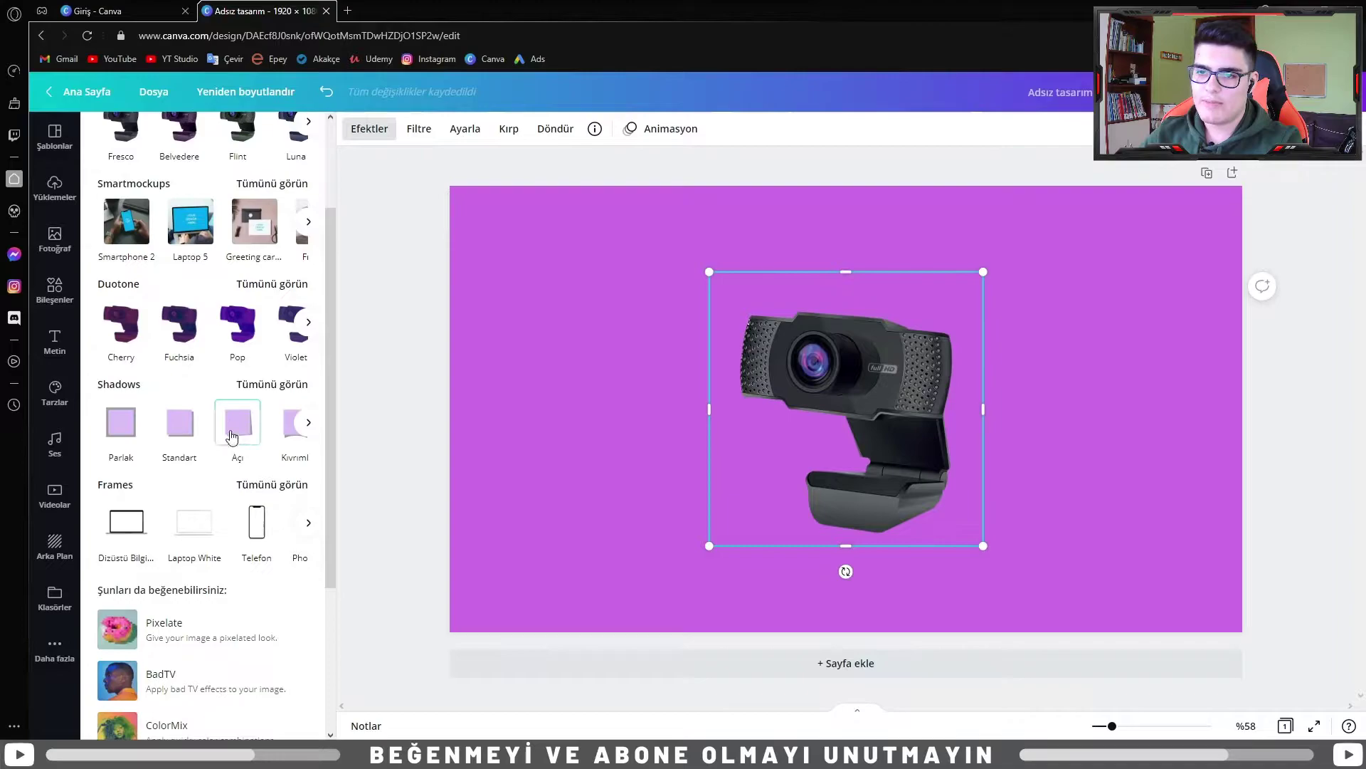
scroll(223, 520, down, 1)
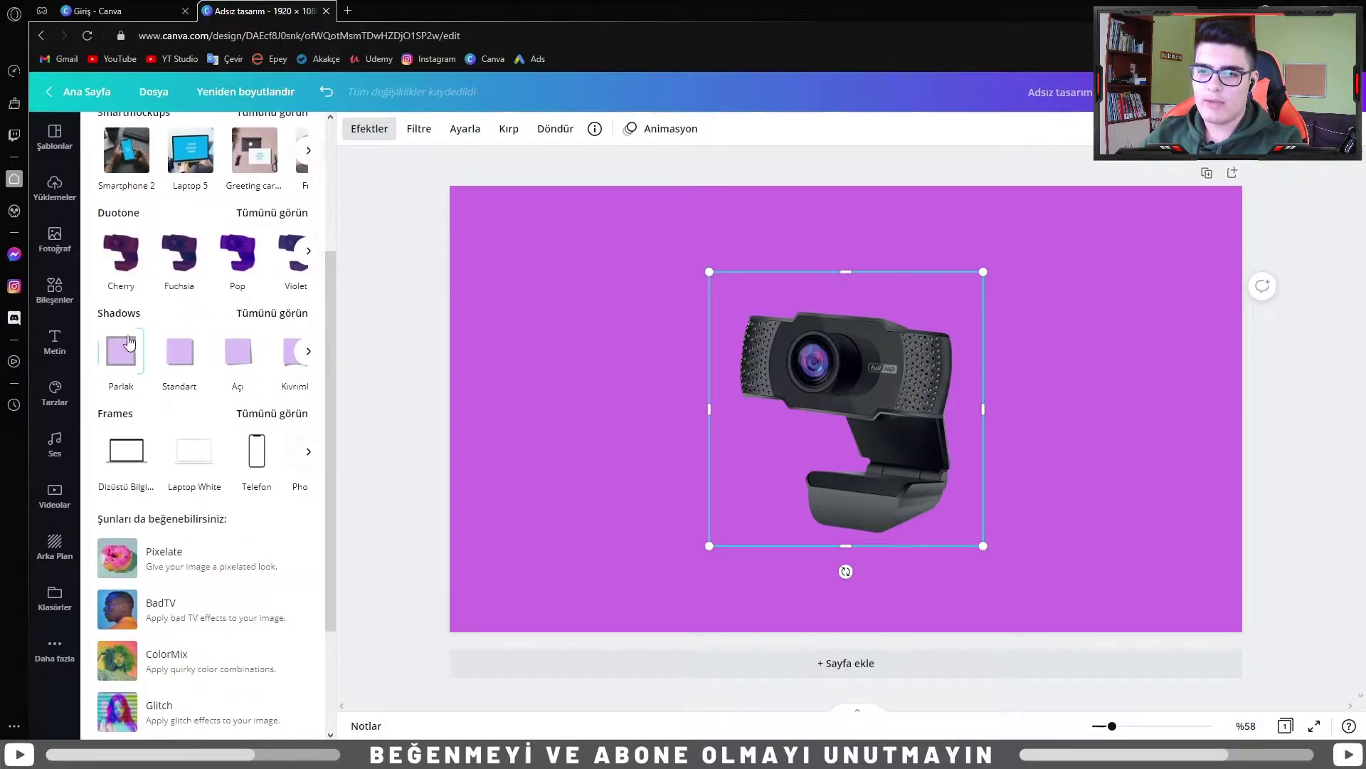
scroll(157, 433, down, 2)
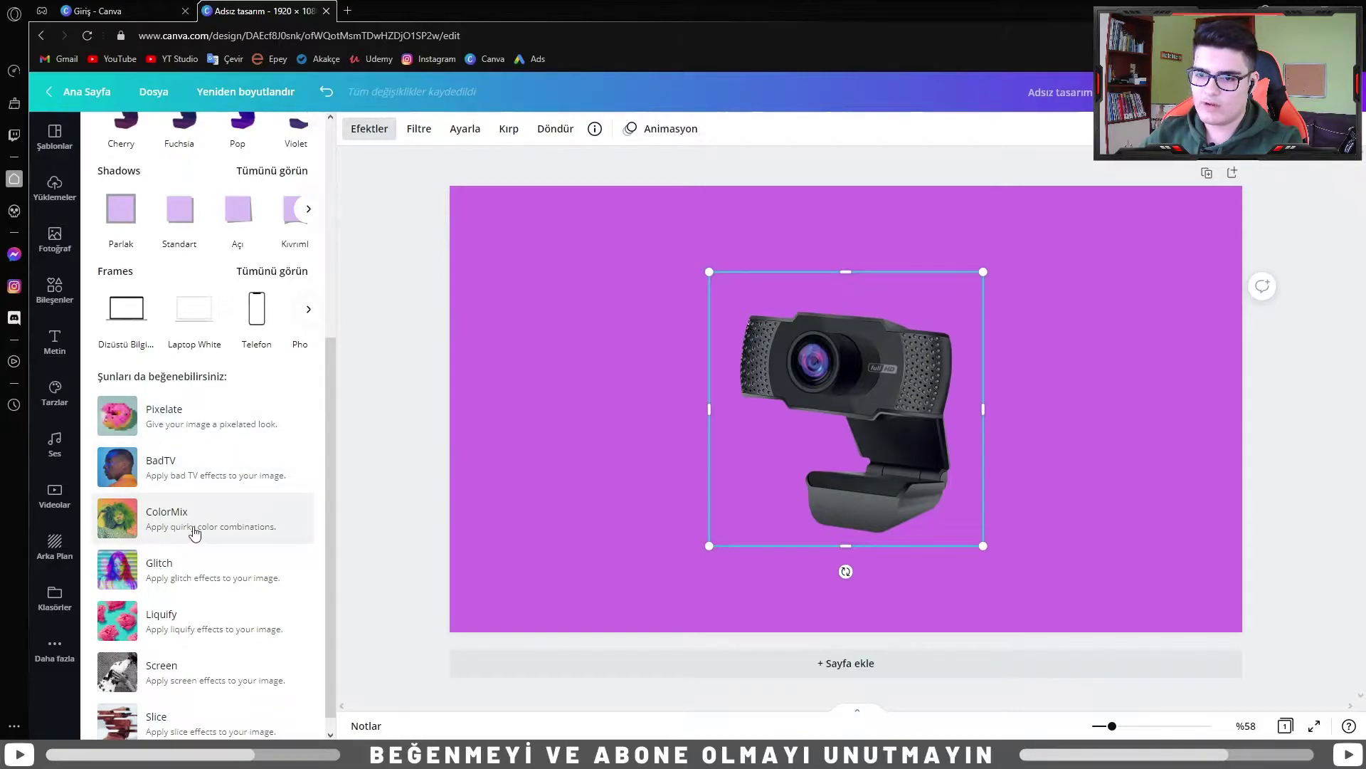
scroll(160, 498, up, 1)
scroll(142, 513, up, 1)
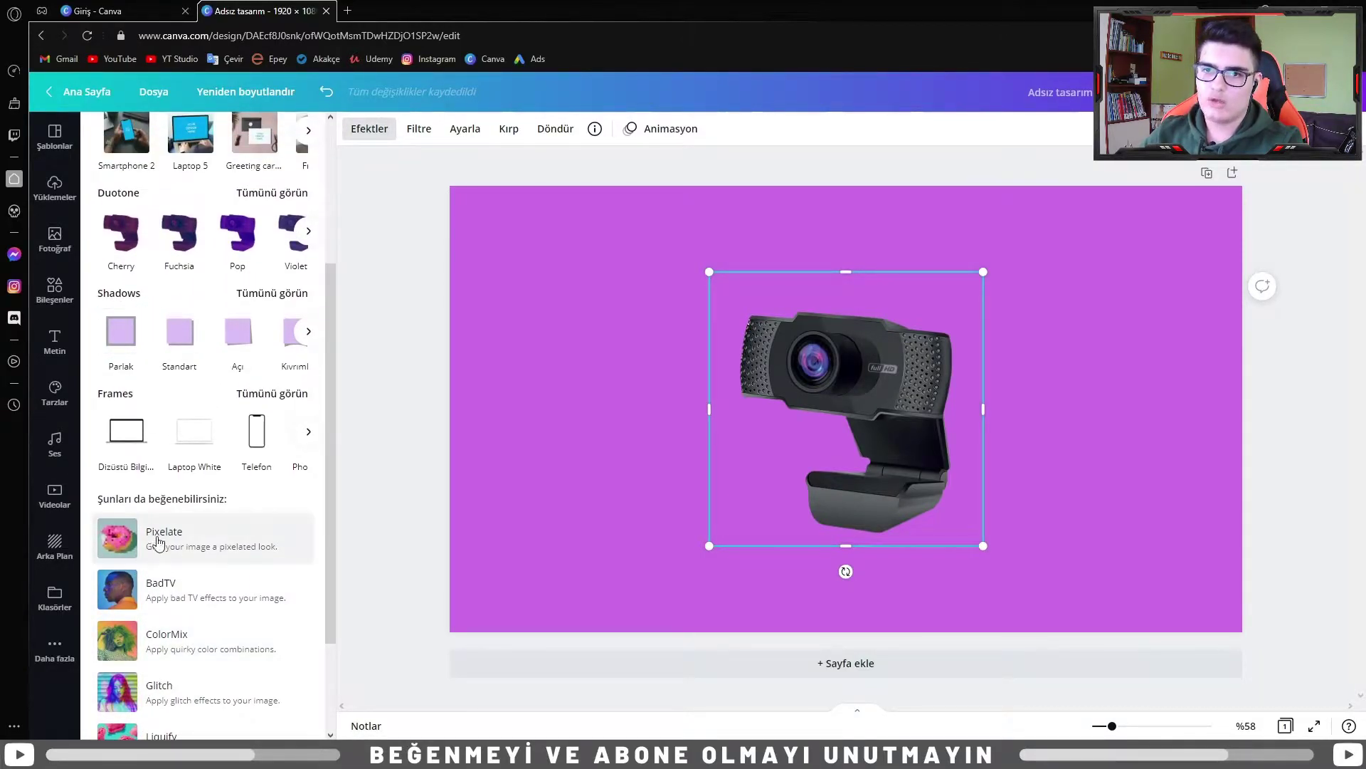
click(148, 590)
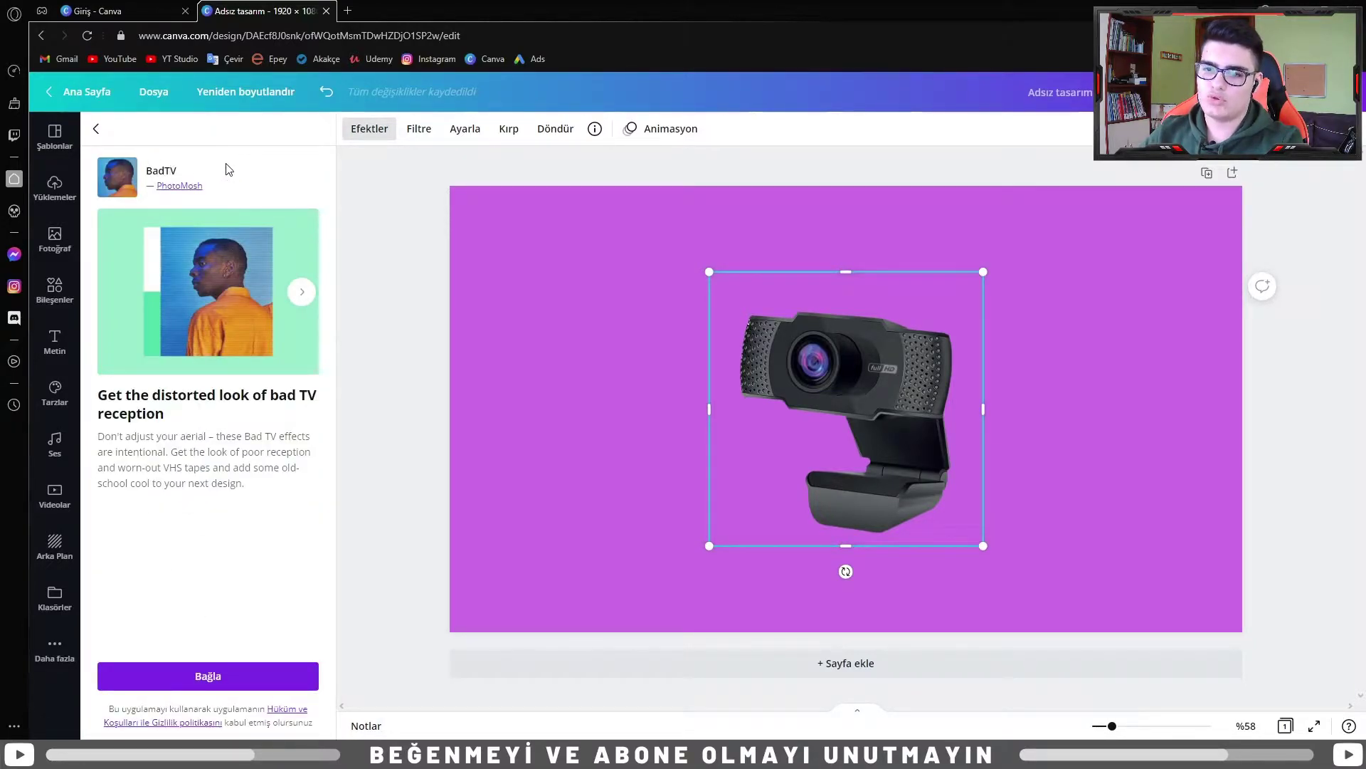
click(427, 511)
click(380, 139)
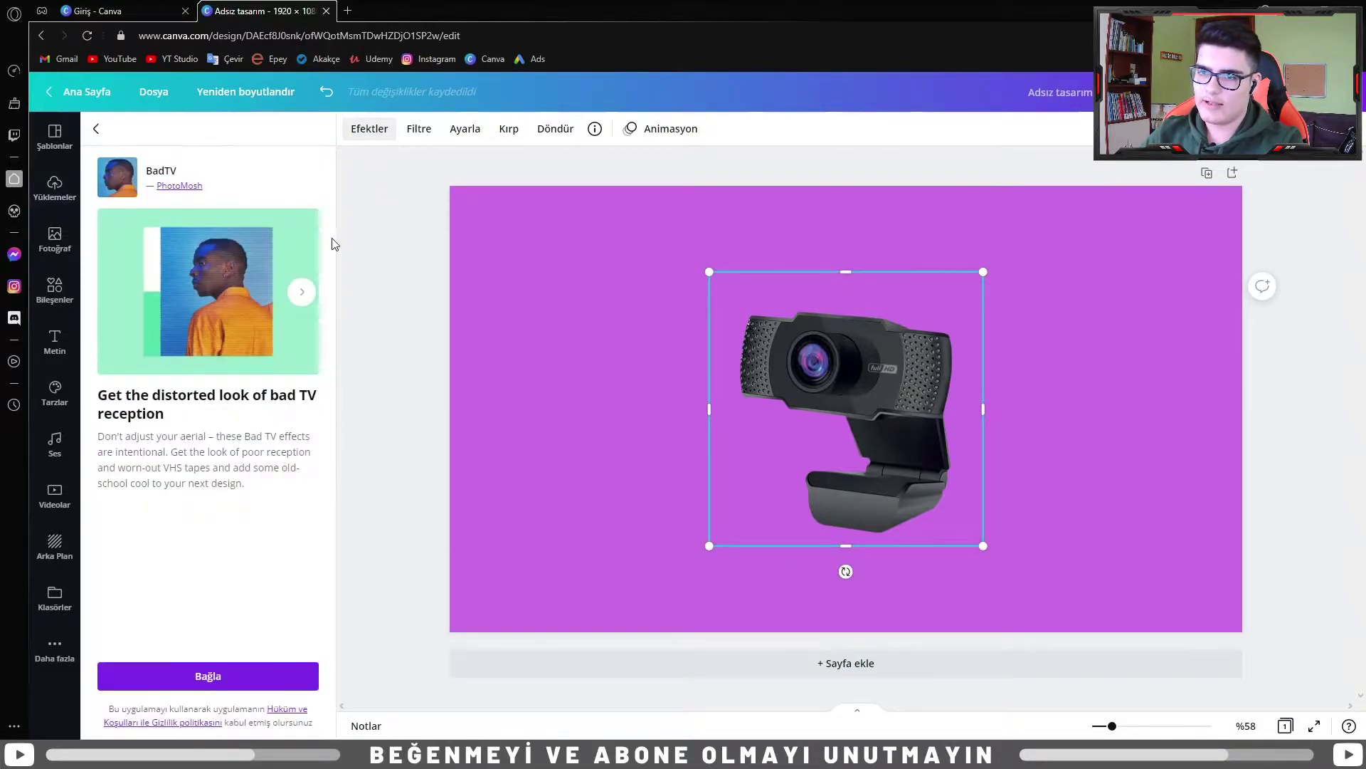
click(96, 133)
click(121, 564)
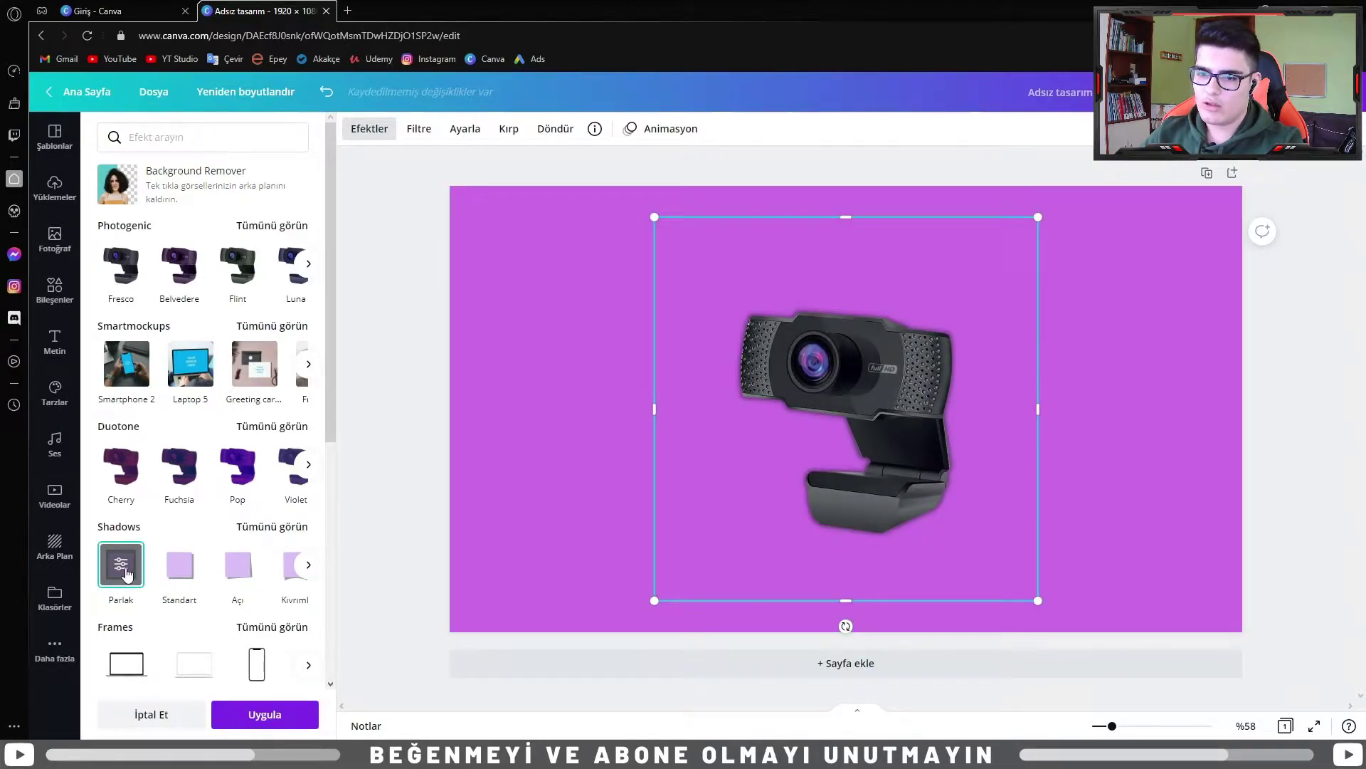
Set the Parlak shadow's opacity to 100 and its colour to white
click(121, 564)
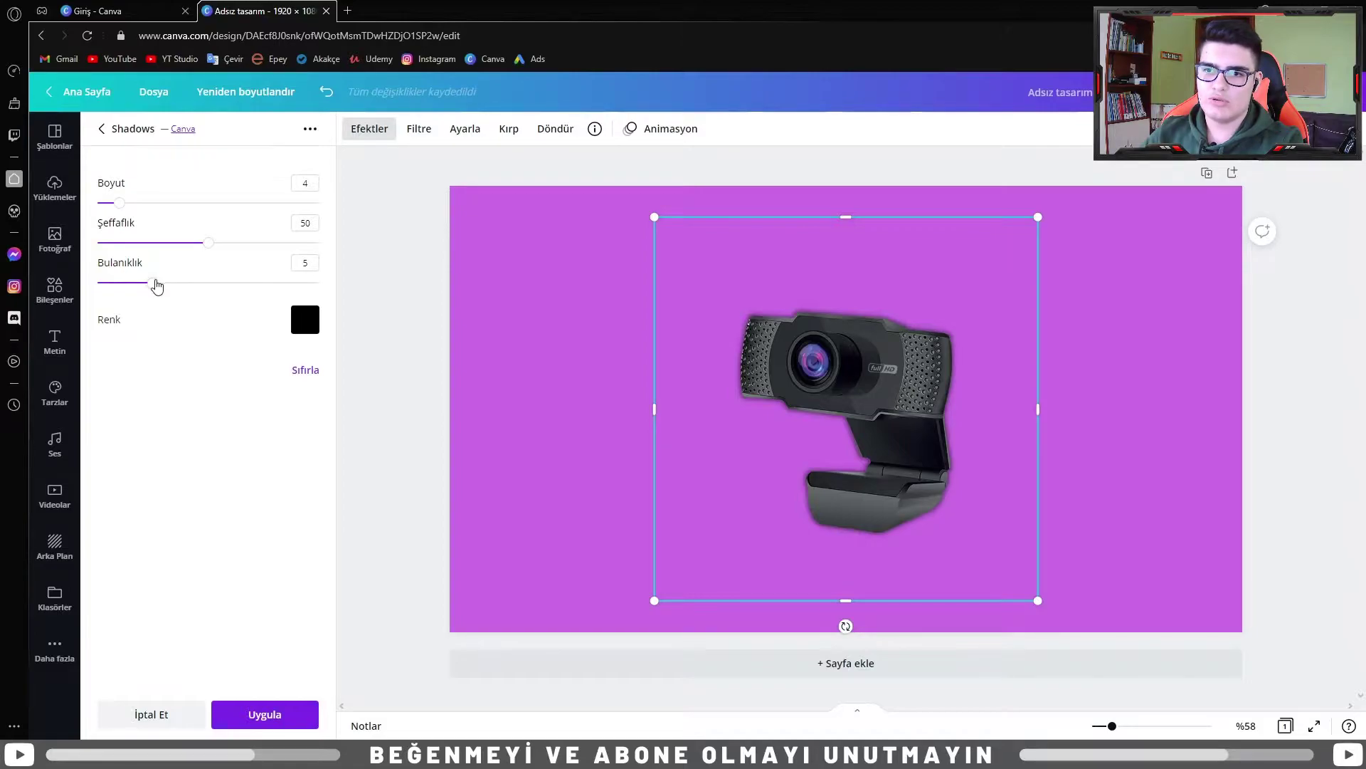
drag(157, 287, 74, 296)
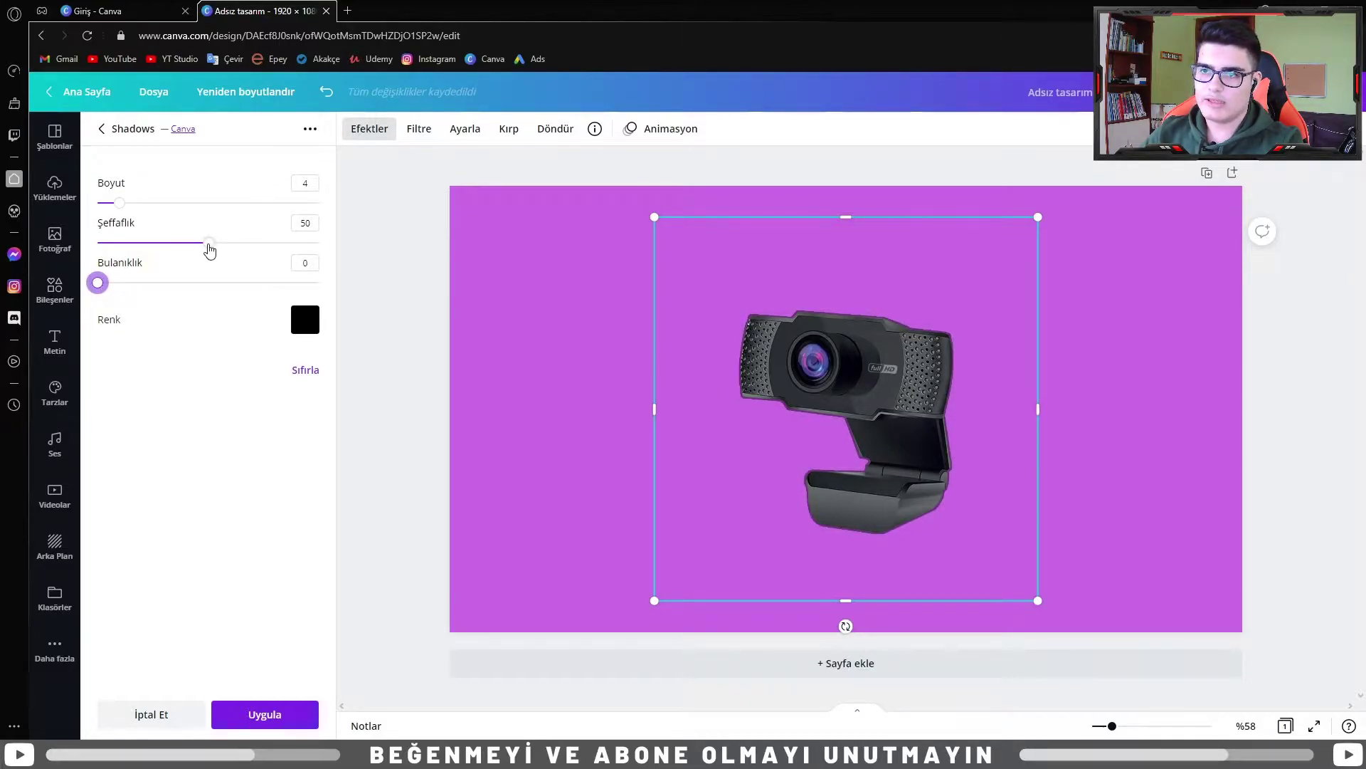
drag(208, 242, 360, 263)
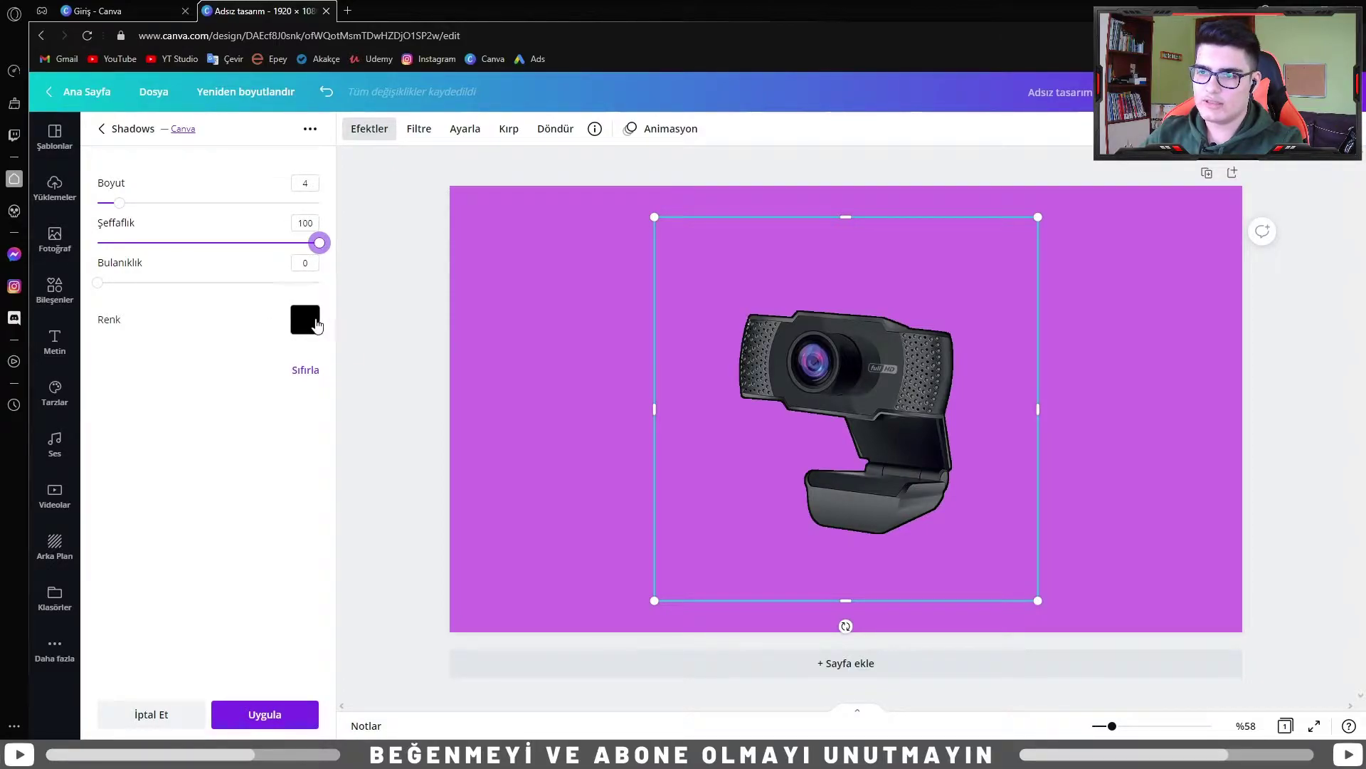
click(305, 319)
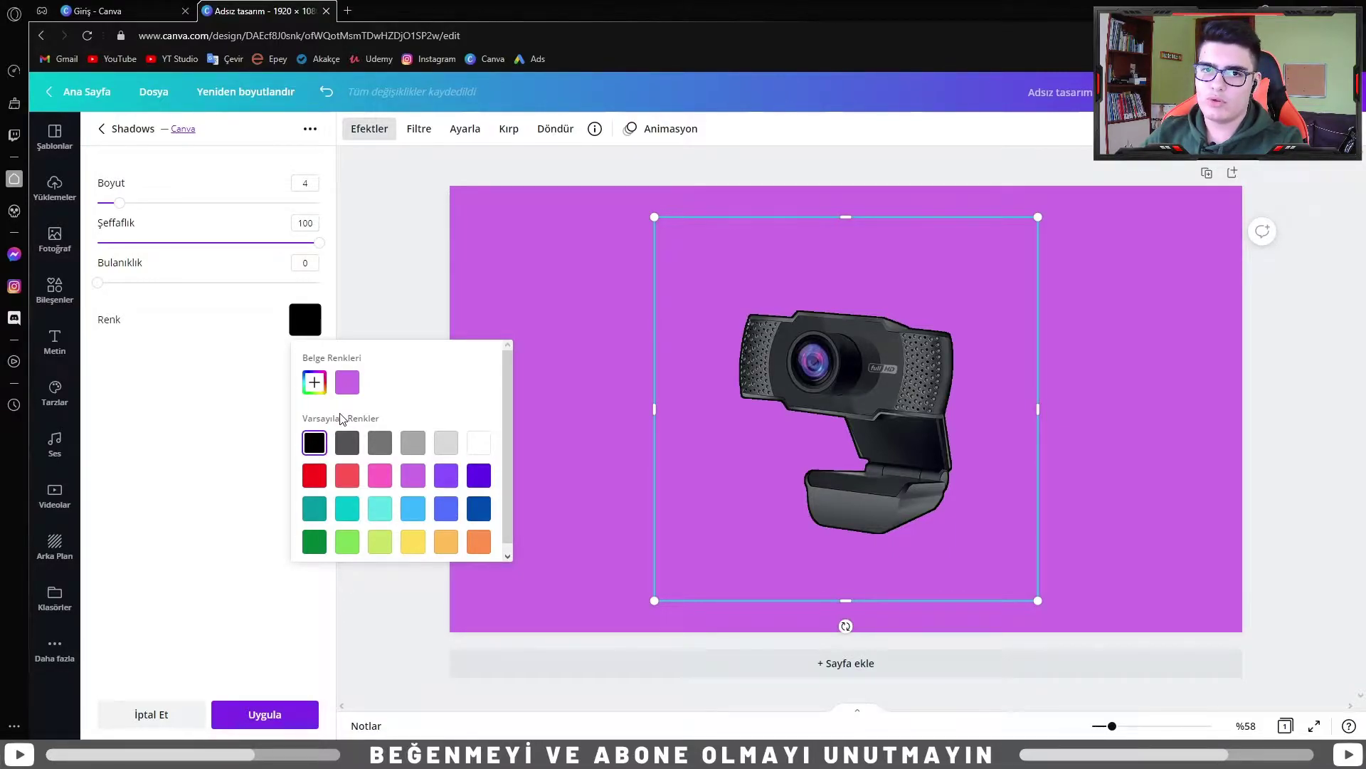
click(323, 391)
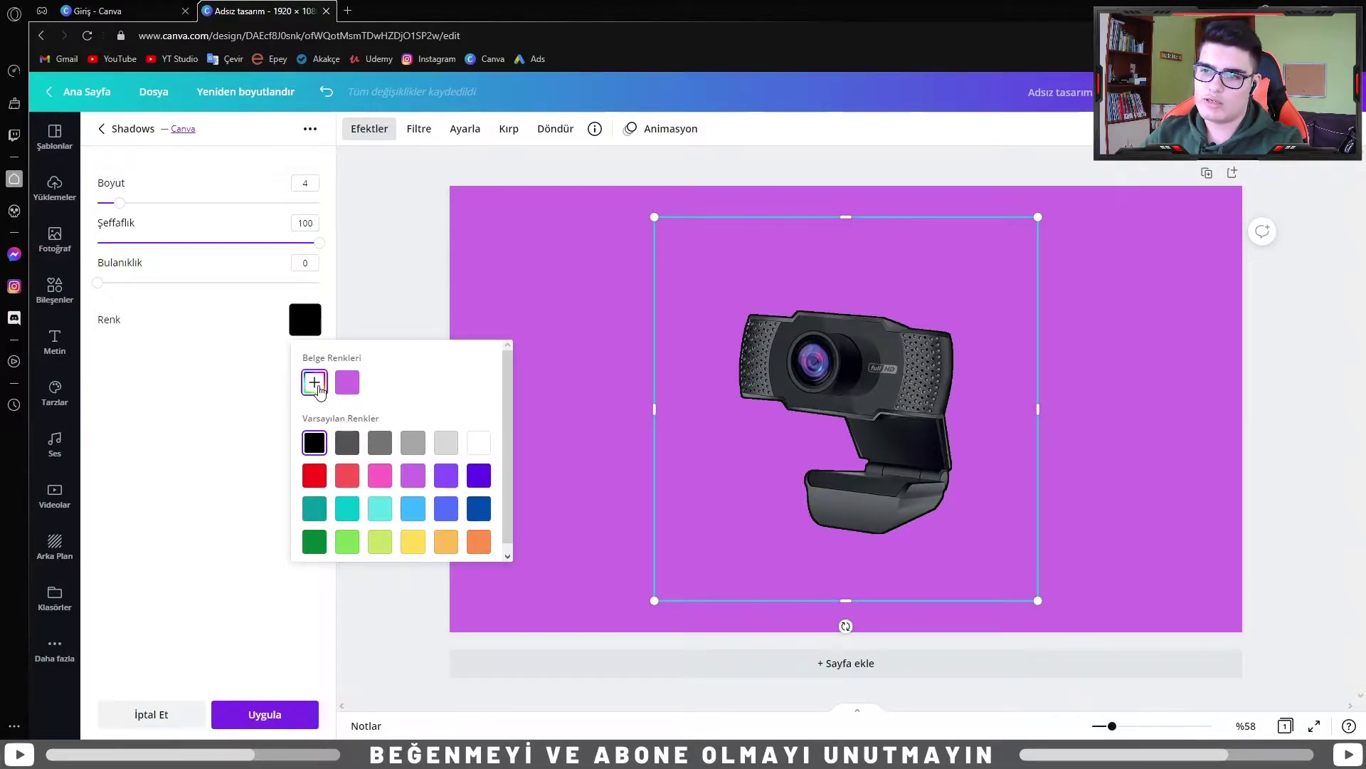
click(464, 432)
drag(464, 432, 388, 460)
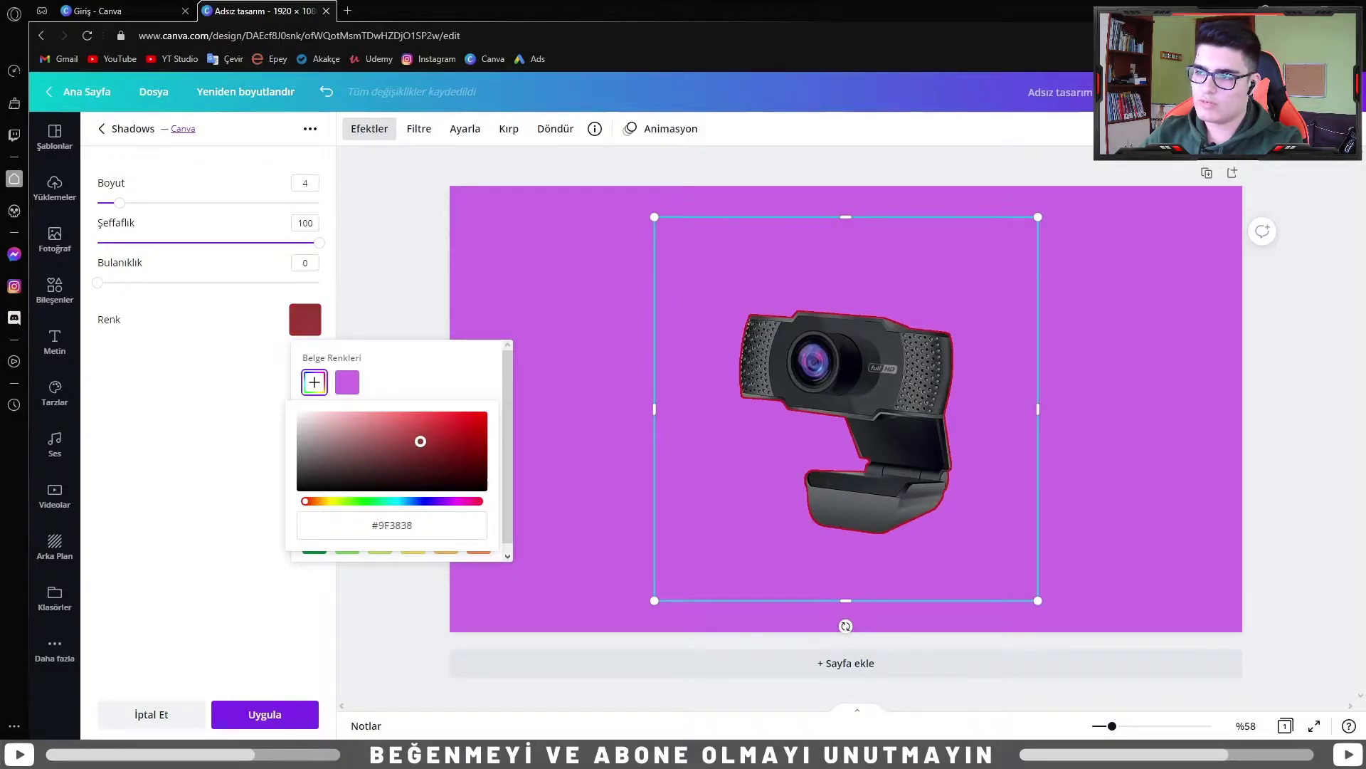
click(395, 386)
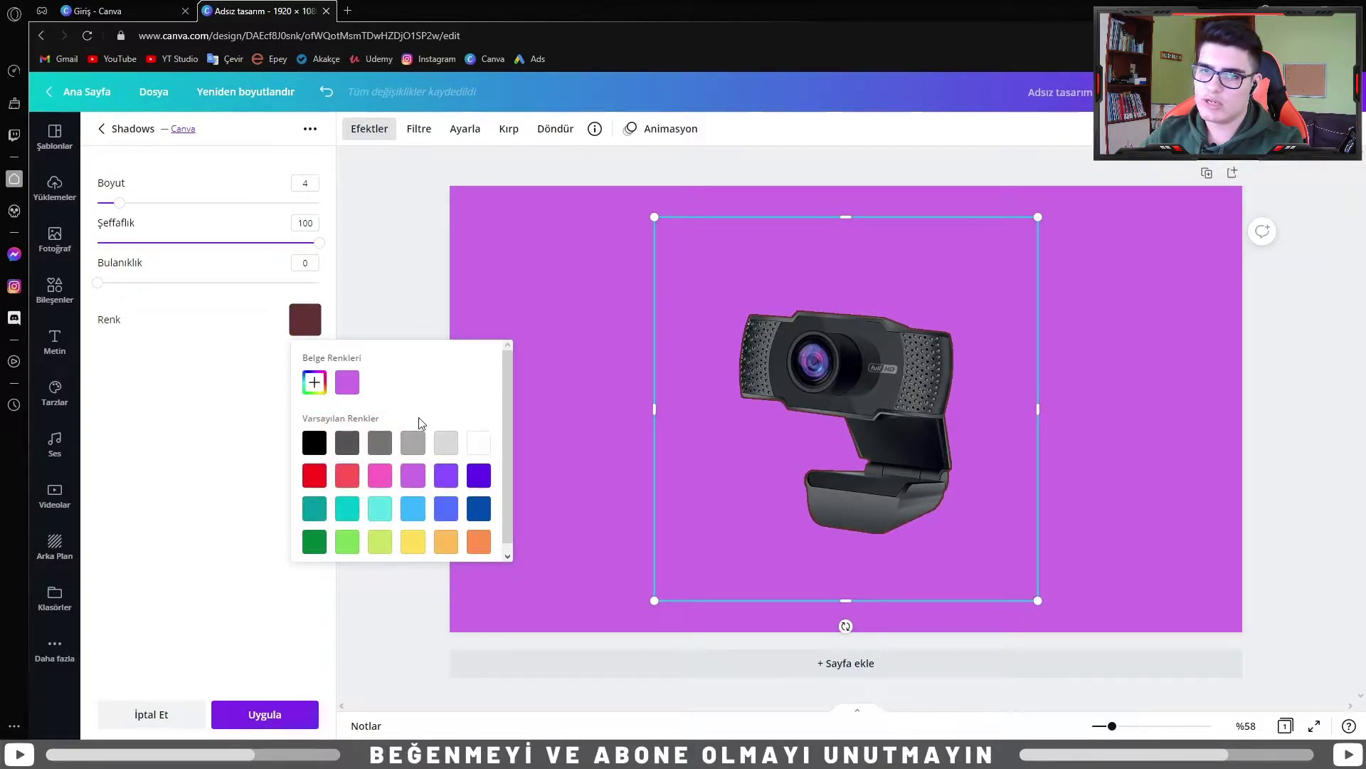
click(479, 442)
click(267, 461)
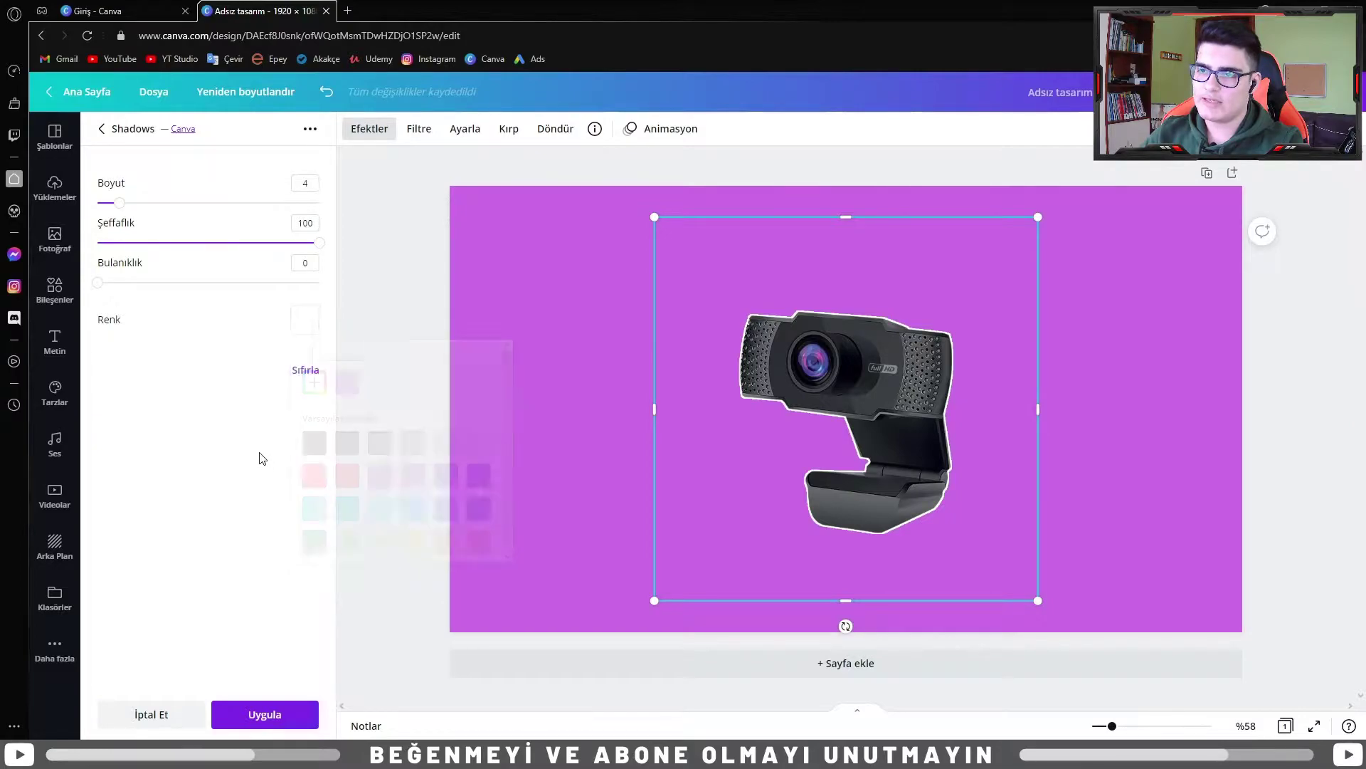
Tune the white glow to size 10 and blur 3, then move the webcam upper right
drag(123, 208, 220, 203)
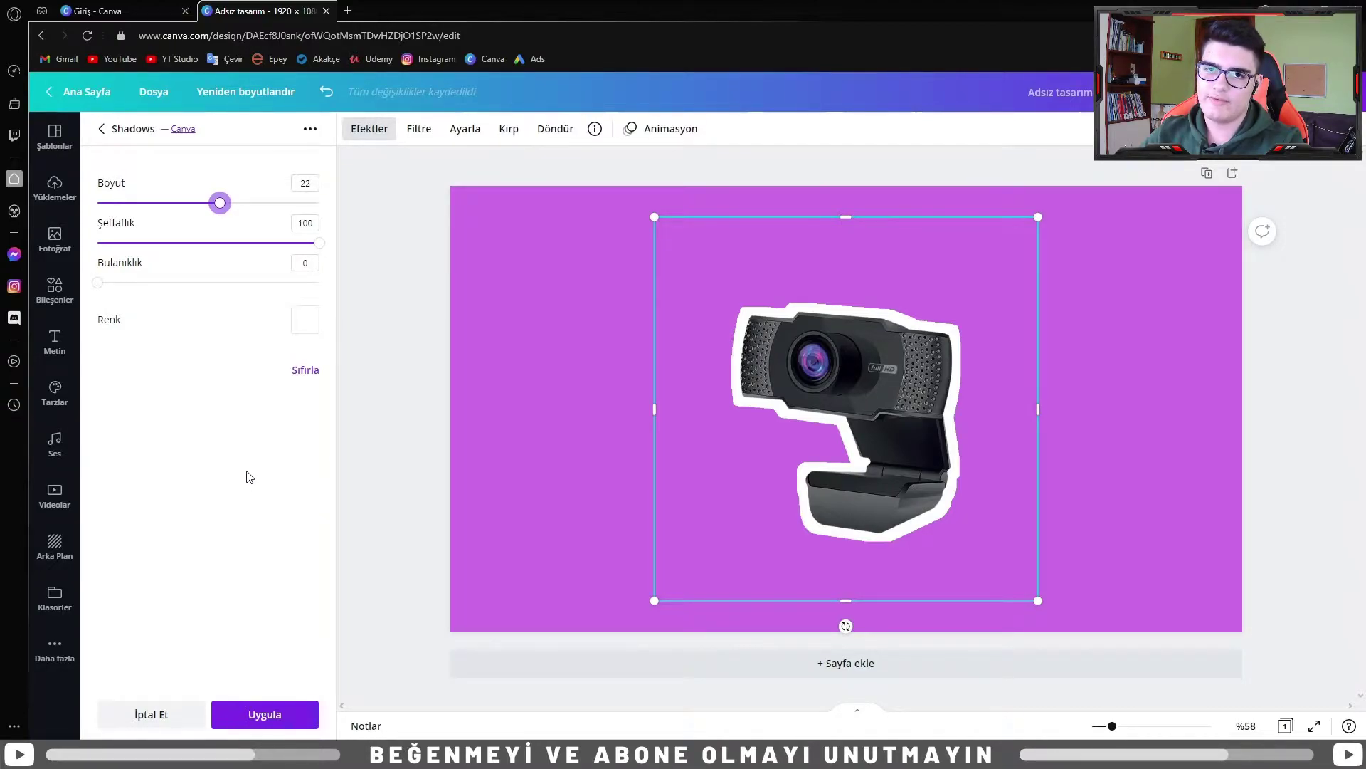
drag(220, 203, 154, 232)
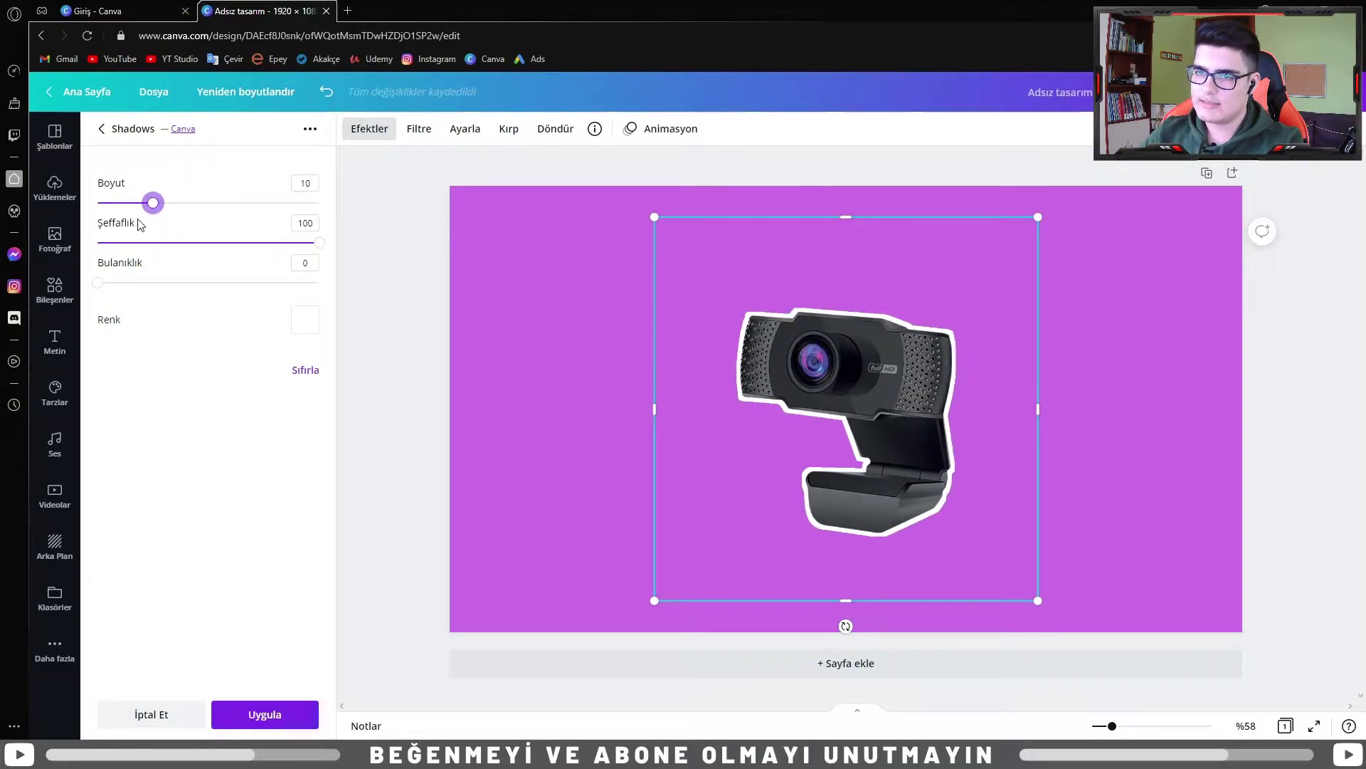
drag(98, 282, 276, 283)
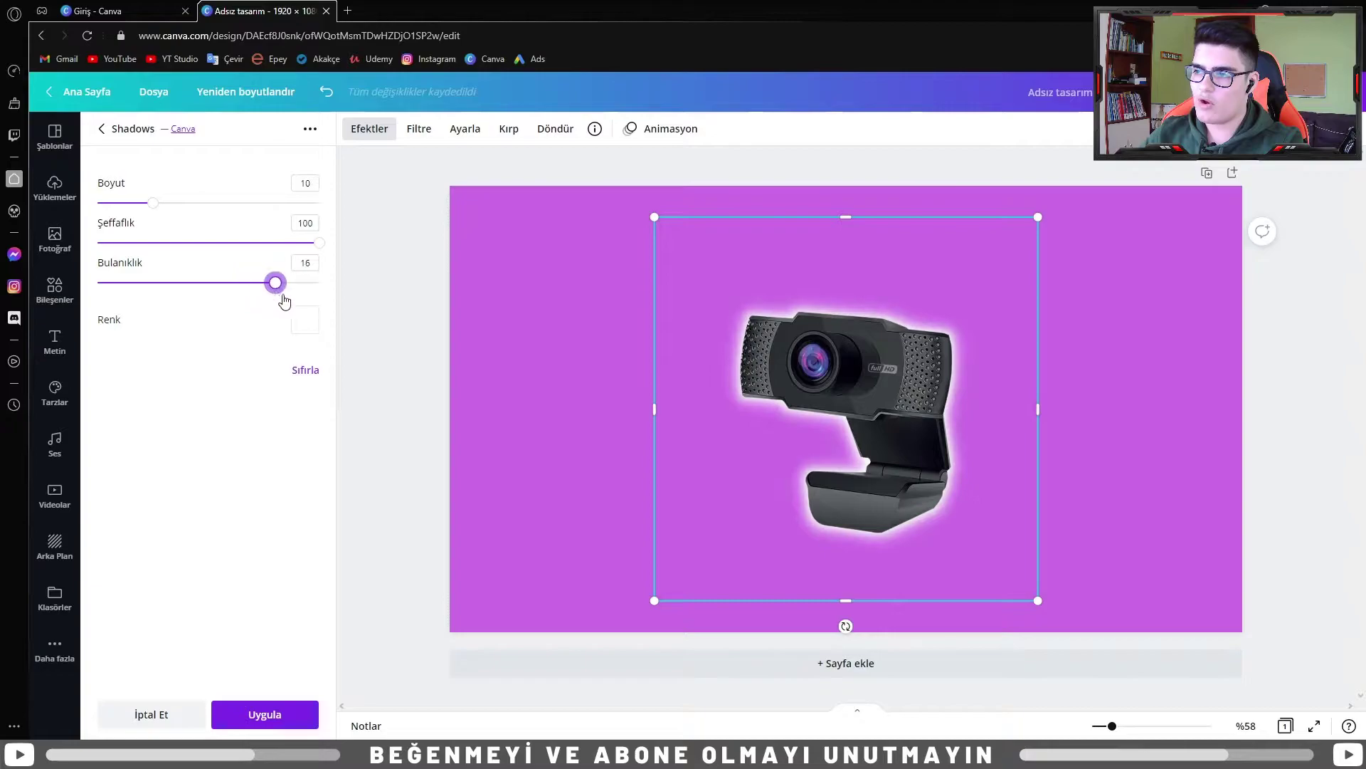
mouse_move(277, 285)
mouse_down()
mouse_move(324, 296)
mouse_move(112, 329)
mouse_move(131, 332)
mouse_up()
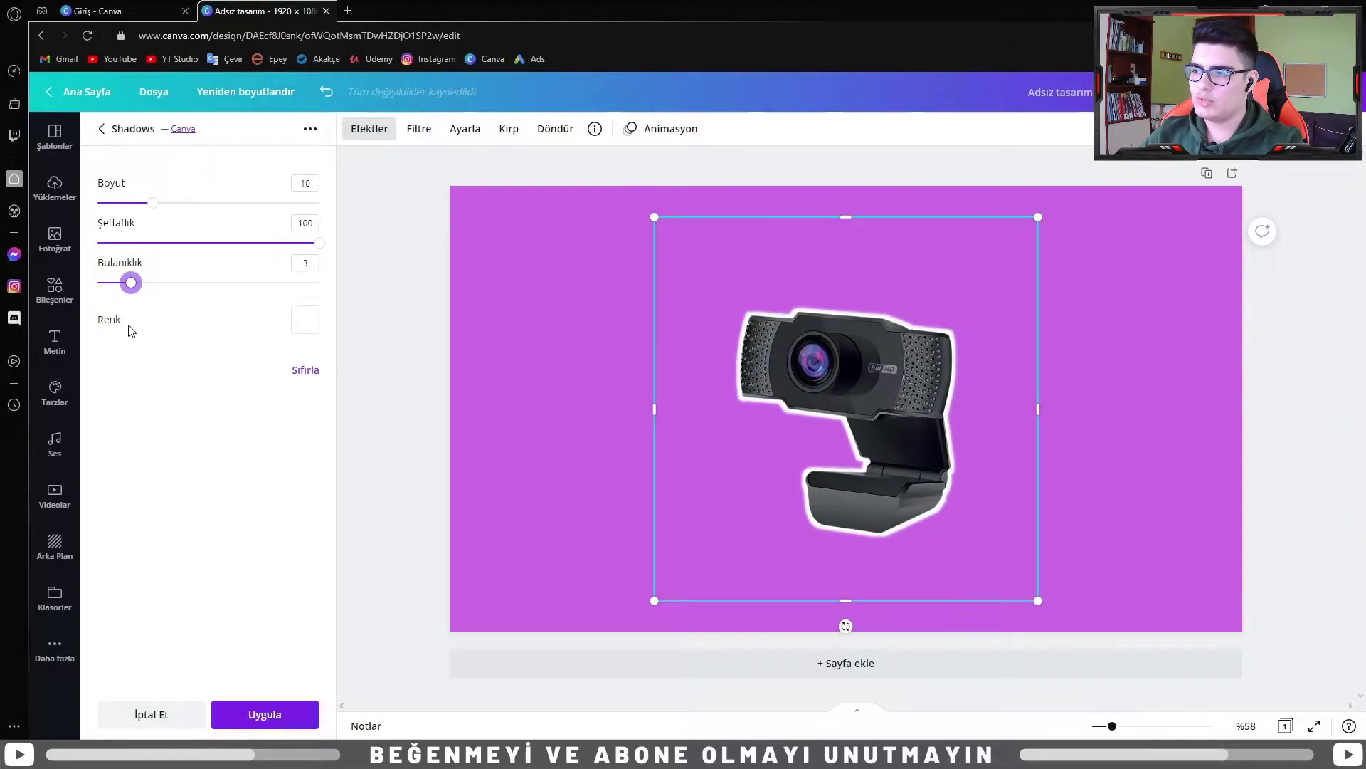
mouse_move(319, 243)
mouse_down()
mouse_move(215, 260)
mouse_move(361, 271)
mouse_up()
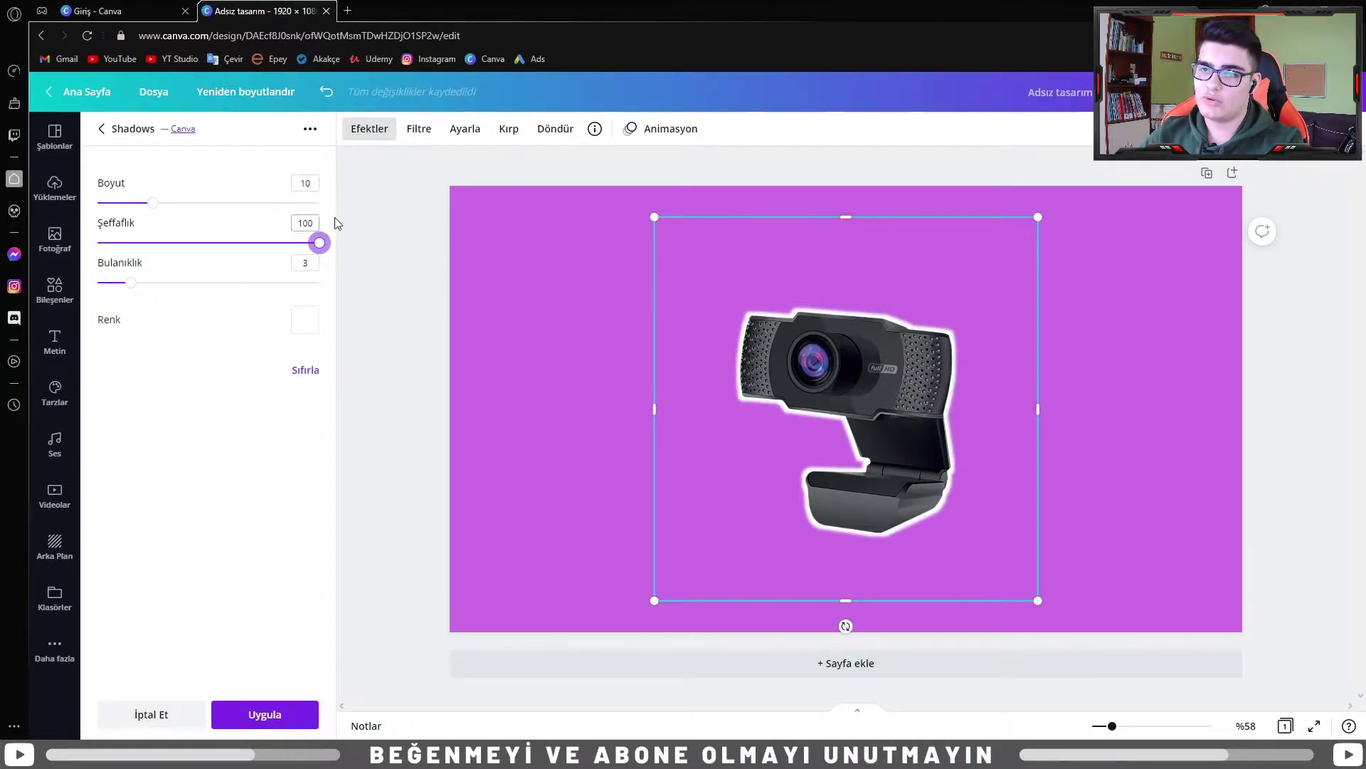
click(261, 720)
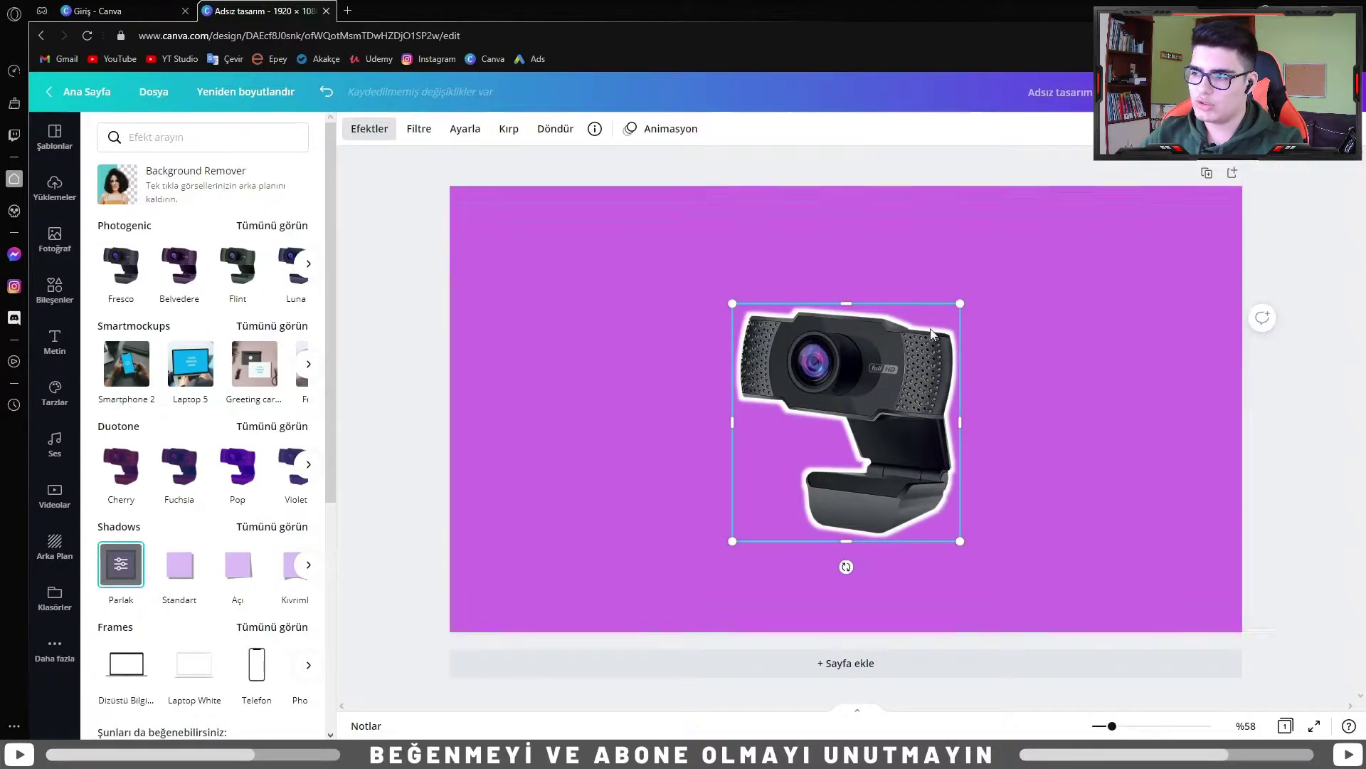
click(633, 388)
mouse_move(886, 385)
mouse_down()
mouse_move(1114, 308)
mouse_move(1030, 348)
mouse_up()
Add the person photo beside the webcam and apply the Parlak shadow to it
click(1150, 357)
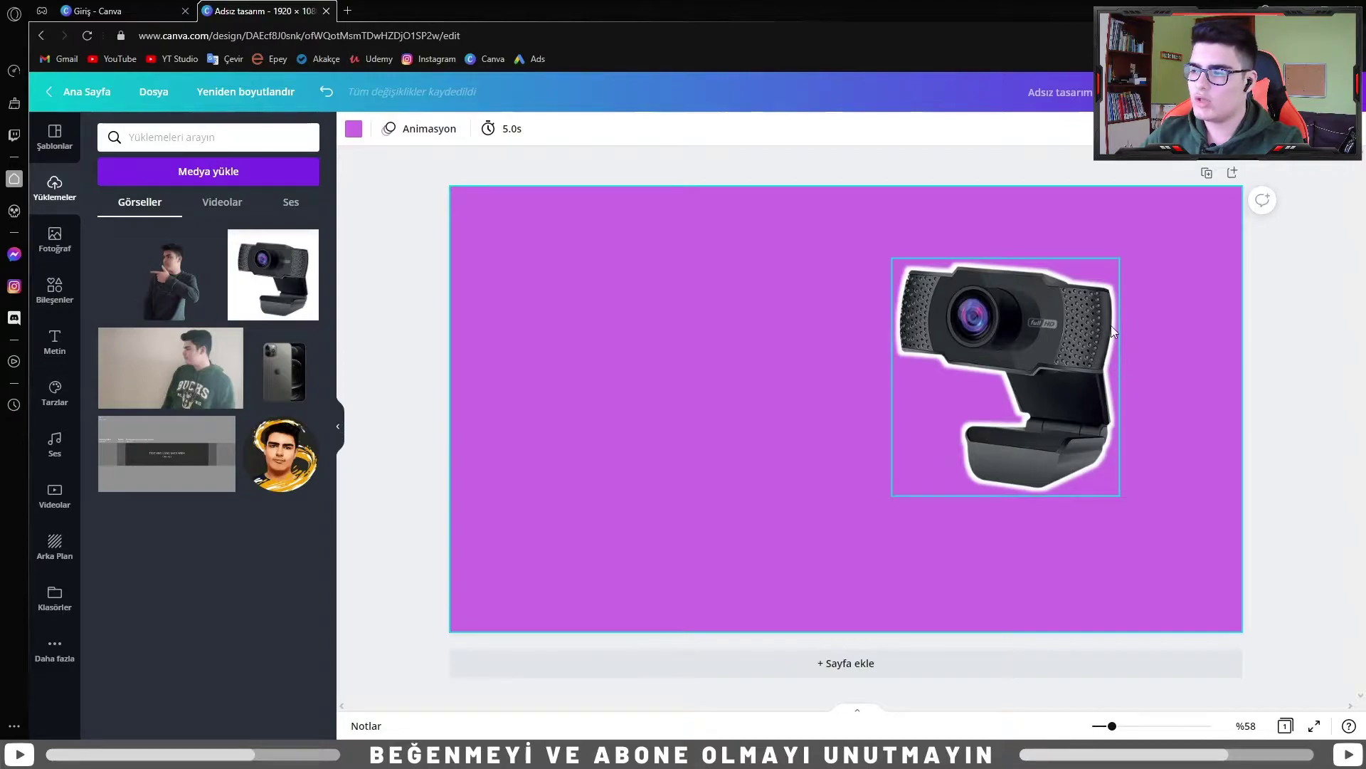
click(398, 399)
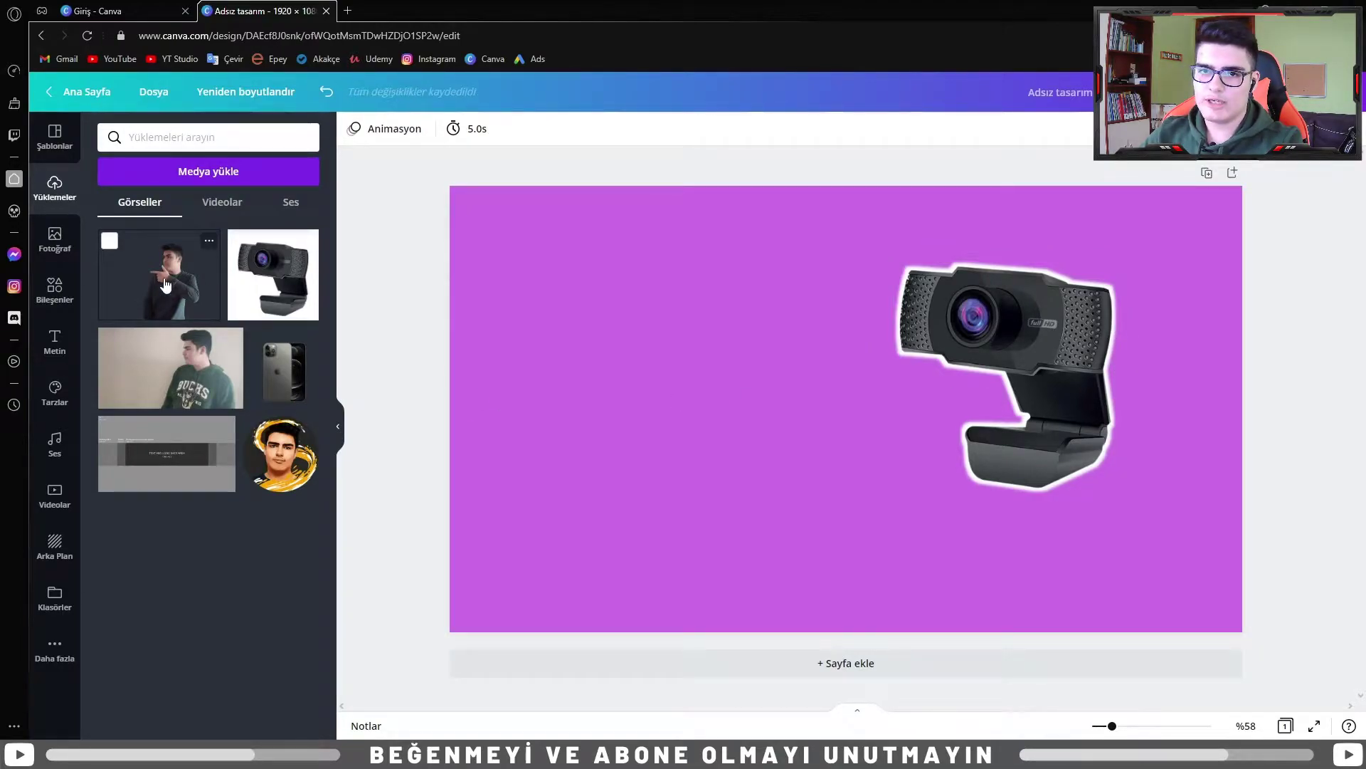
click(178, 283)
drag(738, 437, 689, 450)
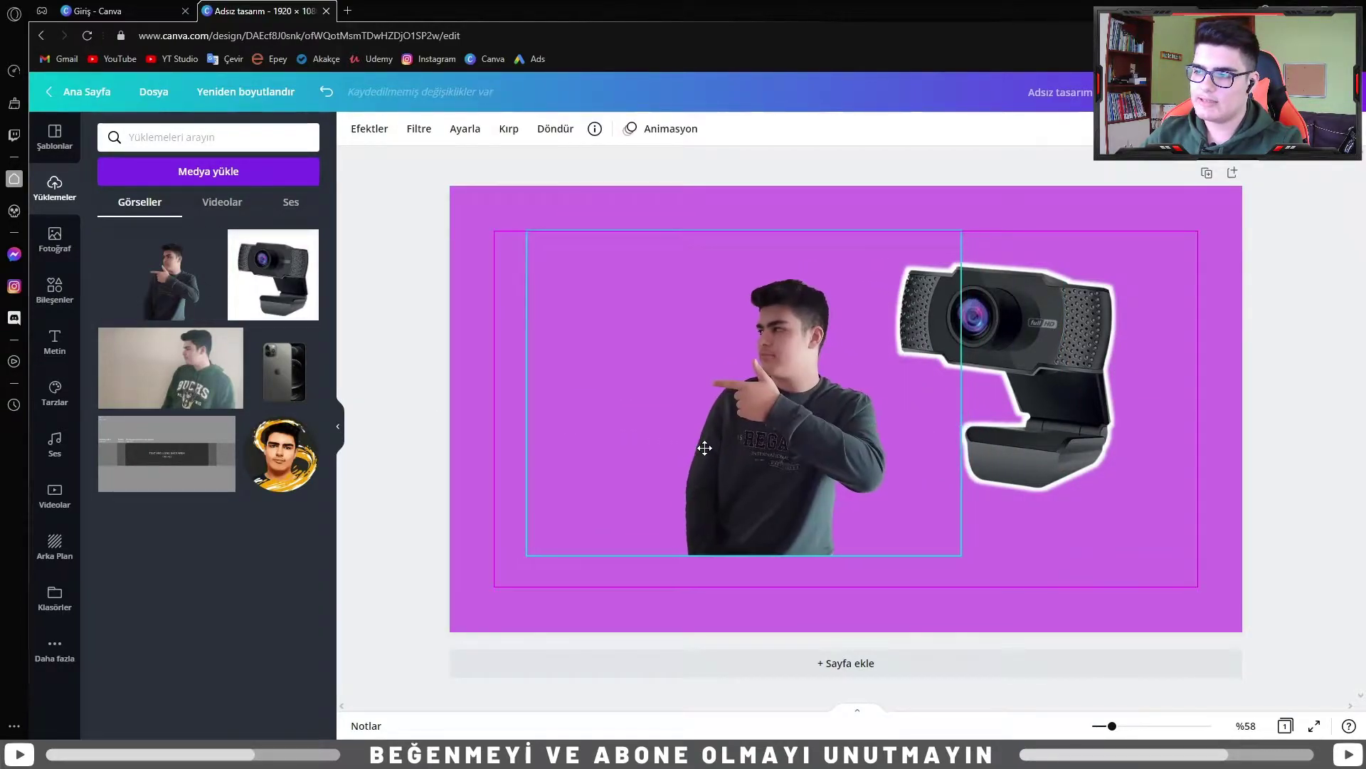
click(368, 128)
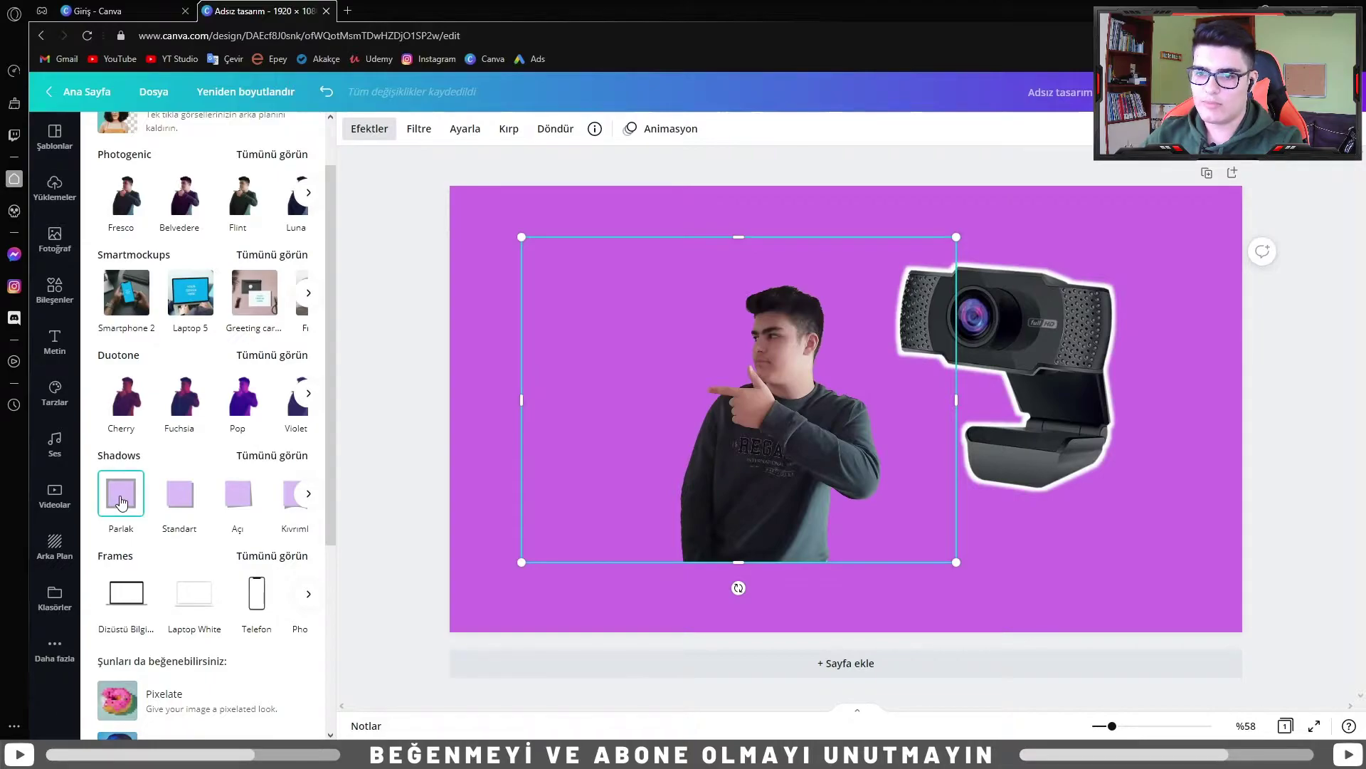
click(119, 498)
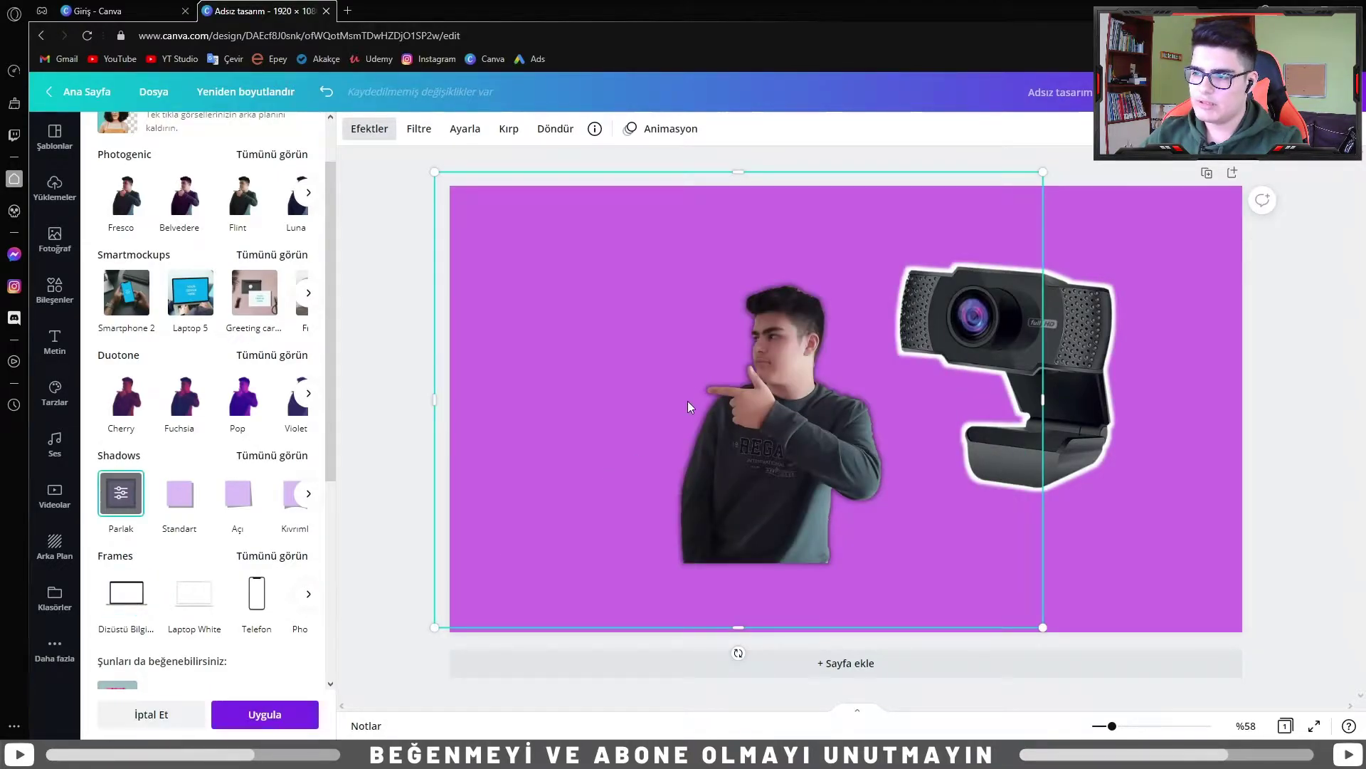
Raise the person's shadow opacity and make its colour medium grey
click(122, 497)
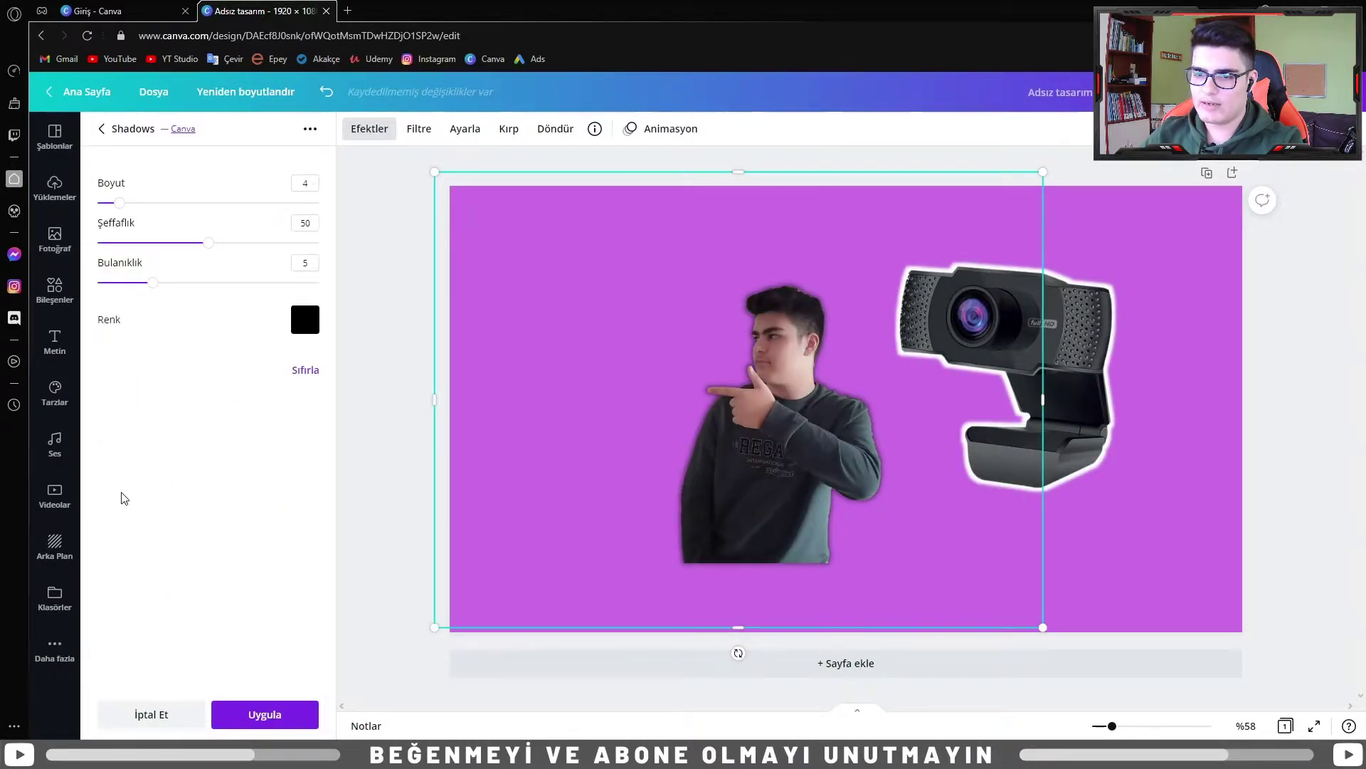
mouse_move(207, 245)
mouse_down()
mouse_move(166, 247)
mouse_move(354, 256)
mouse_up()
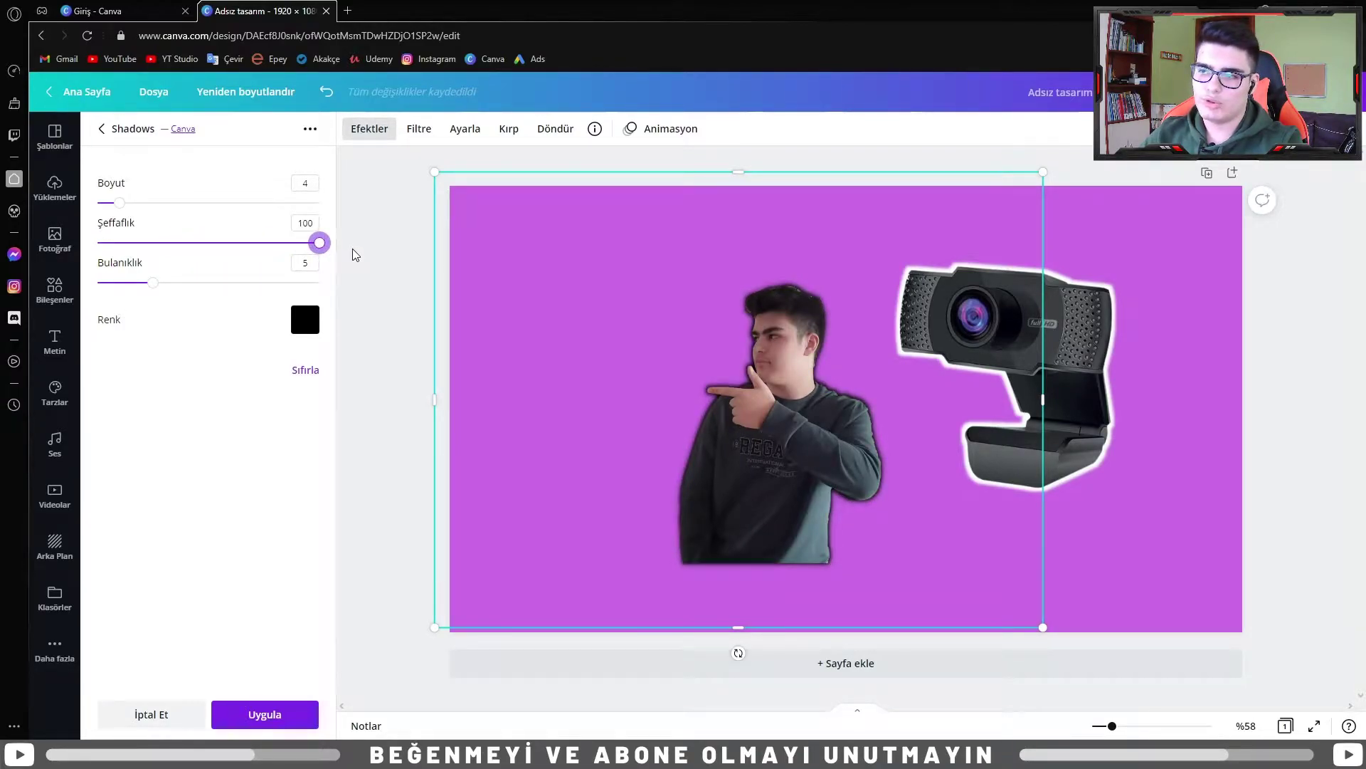
mouse_move(120, 203)
mouse_down()
mouse_move(215, 203)
mouse_move(199, 242)
mouse_up()
click(305, 320)
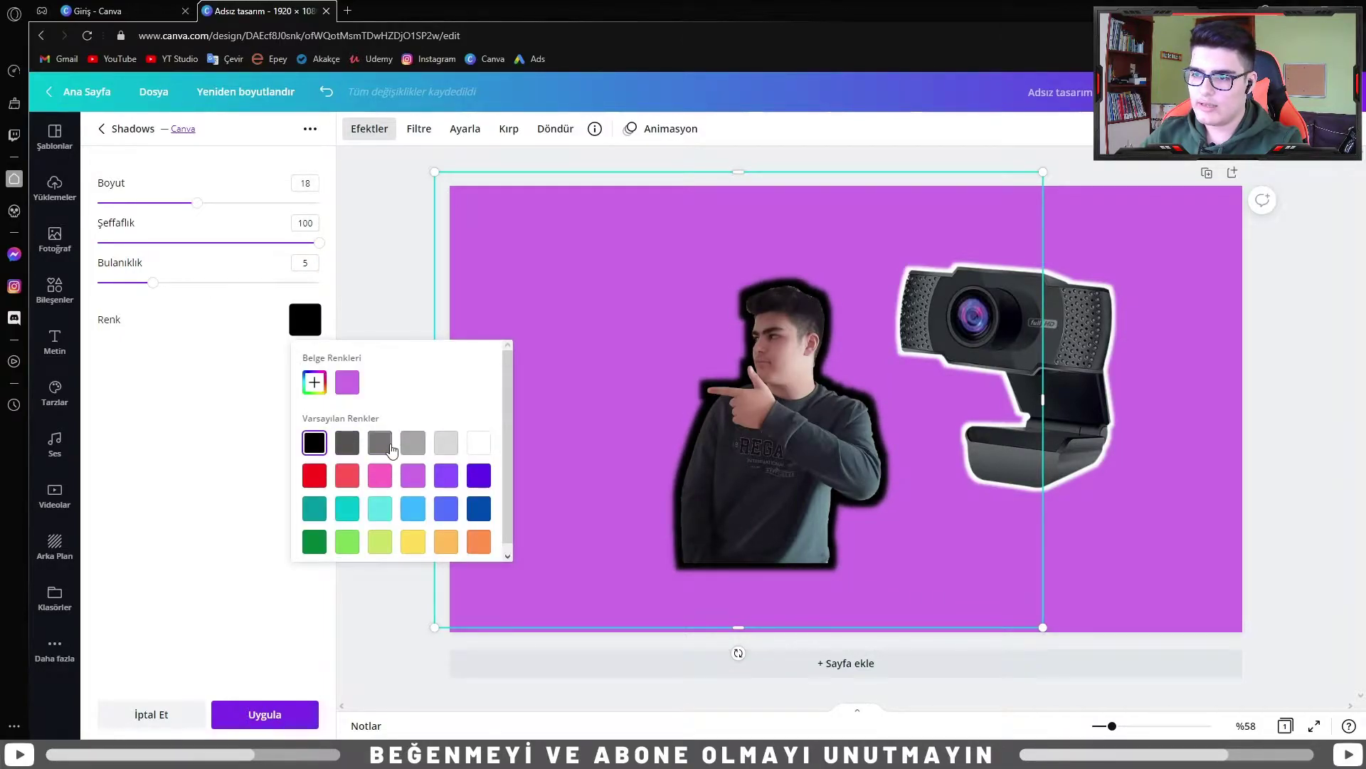
click(412, 442)
click(378, 443)
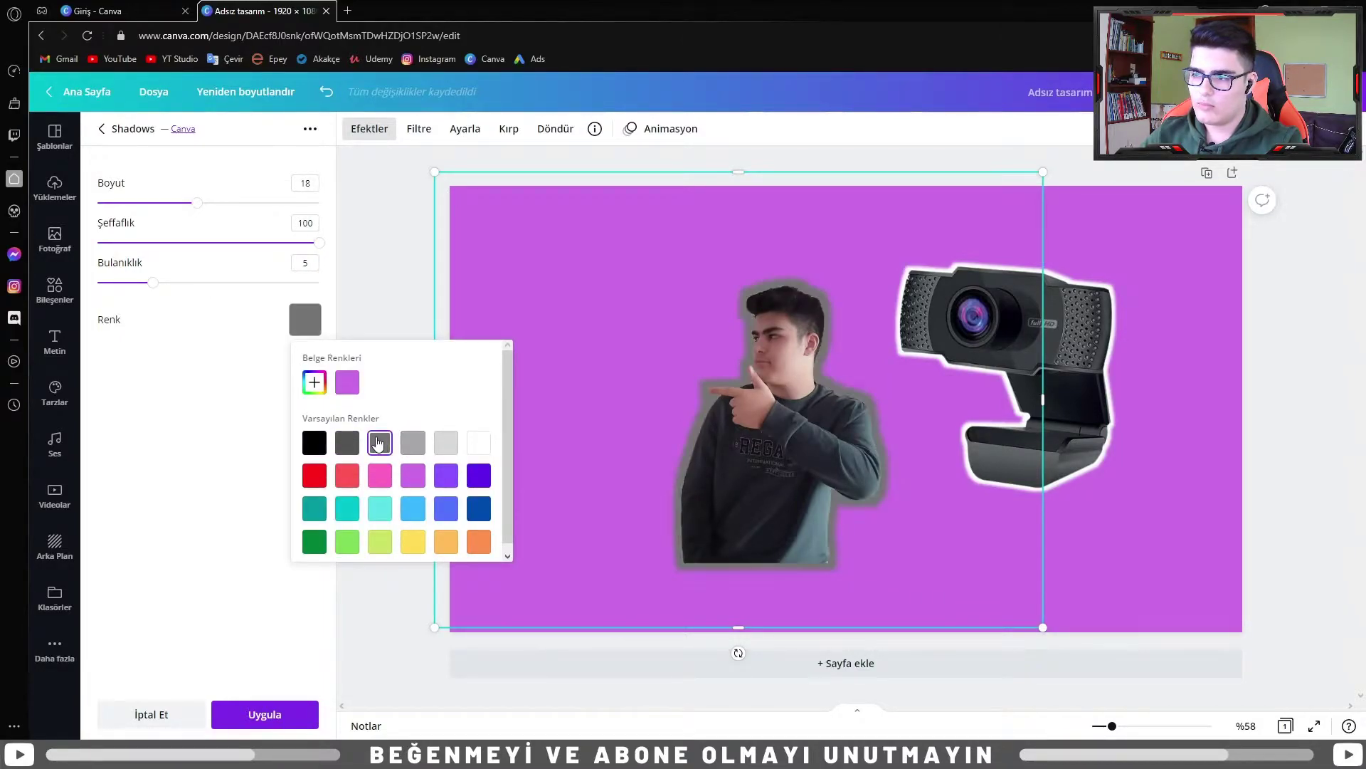
click(220, 444)
Set the grey outline to blur 0 and size 9 for a thin, sharp border
drag(153, 282, 107, 284)
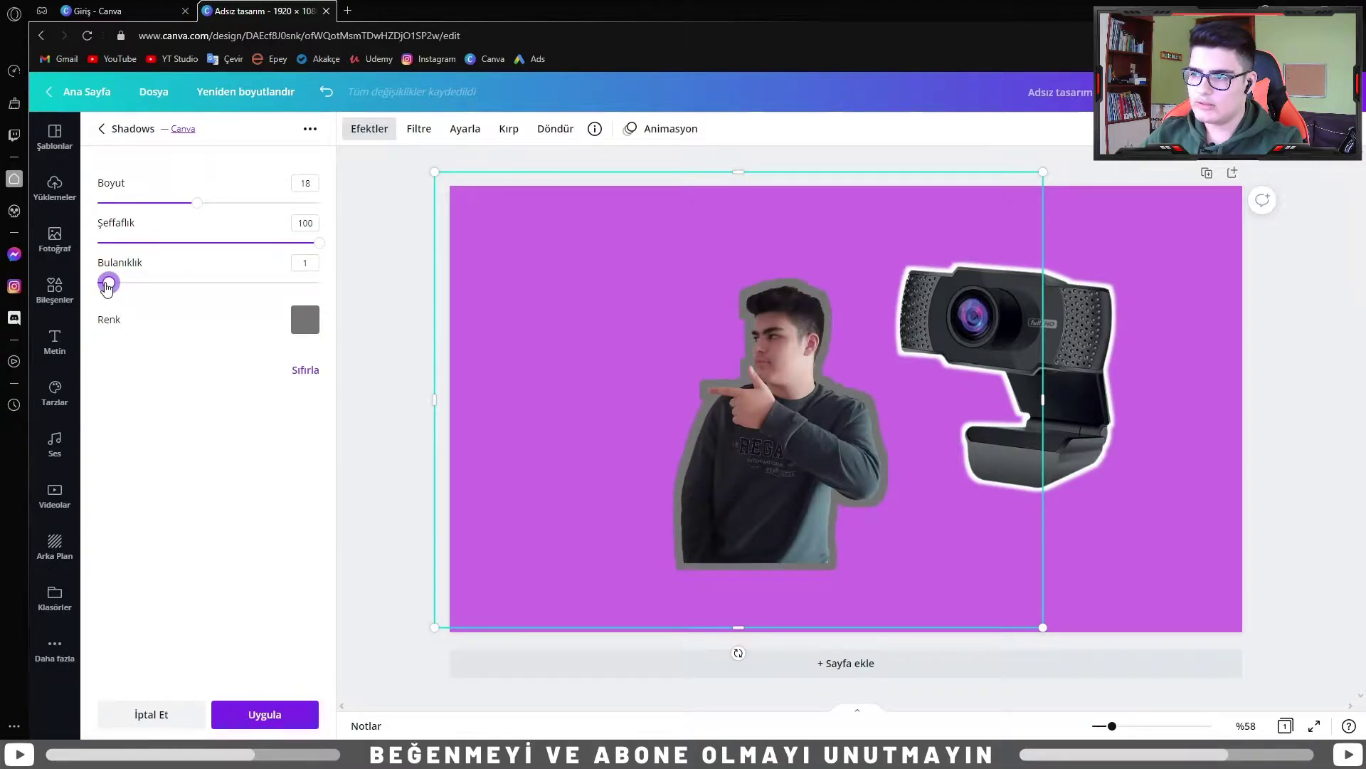
drag(197, 202, 156, 214)
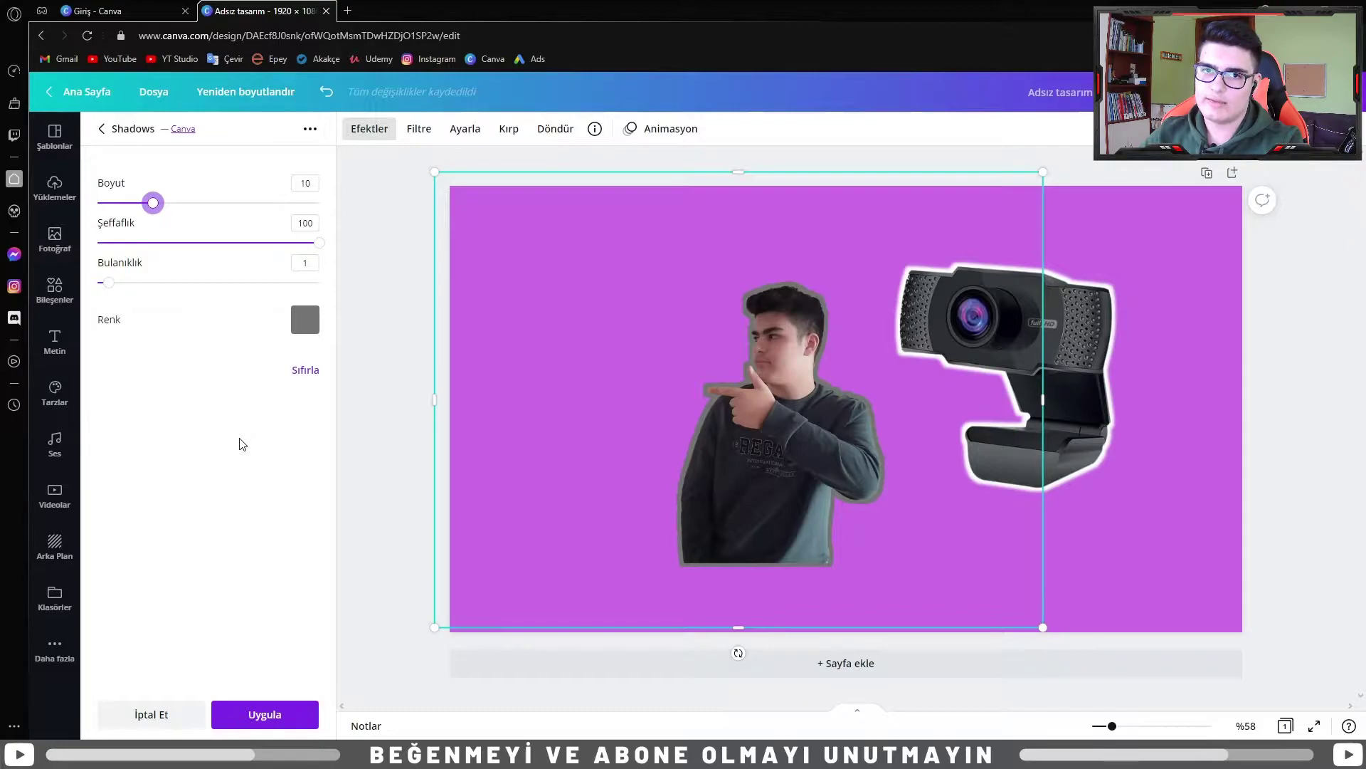
drag(109, 282, 98, 283)
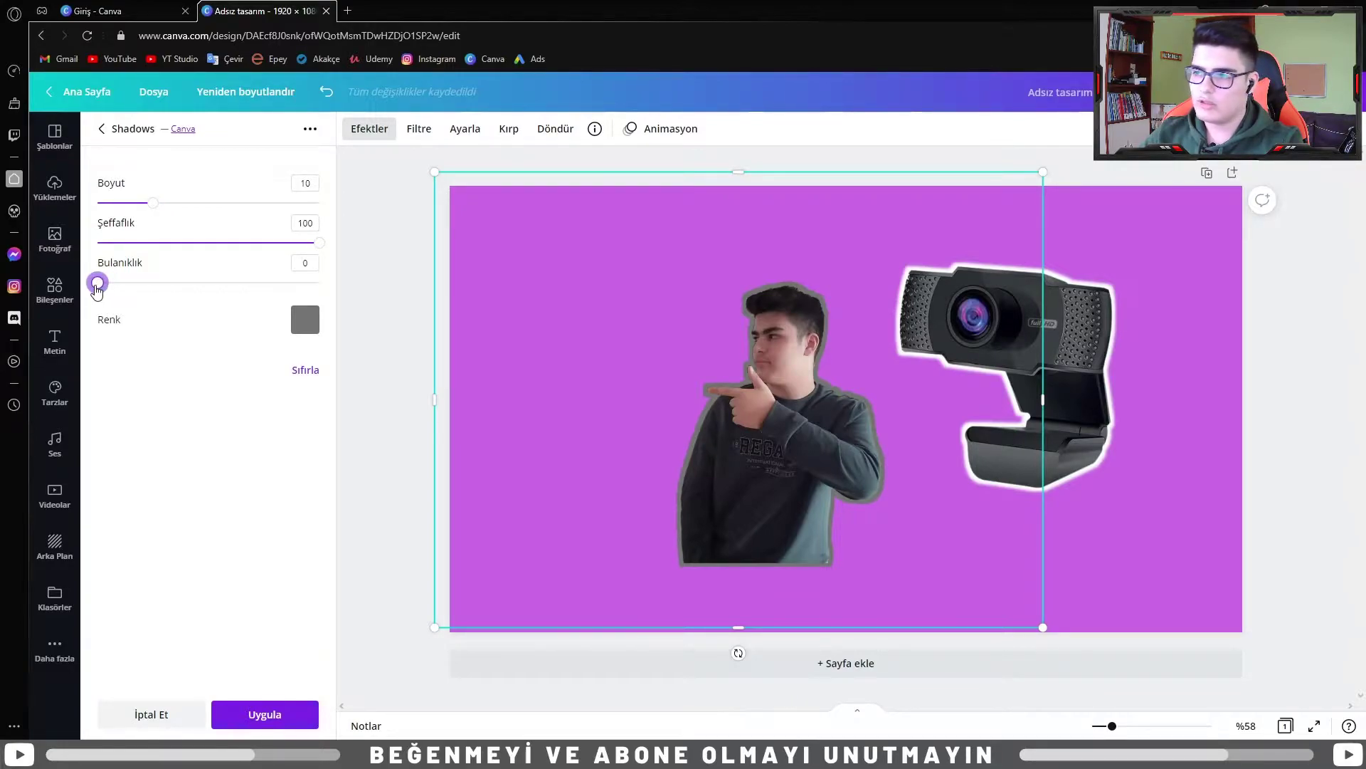
drag(153, 203, 125, 207)
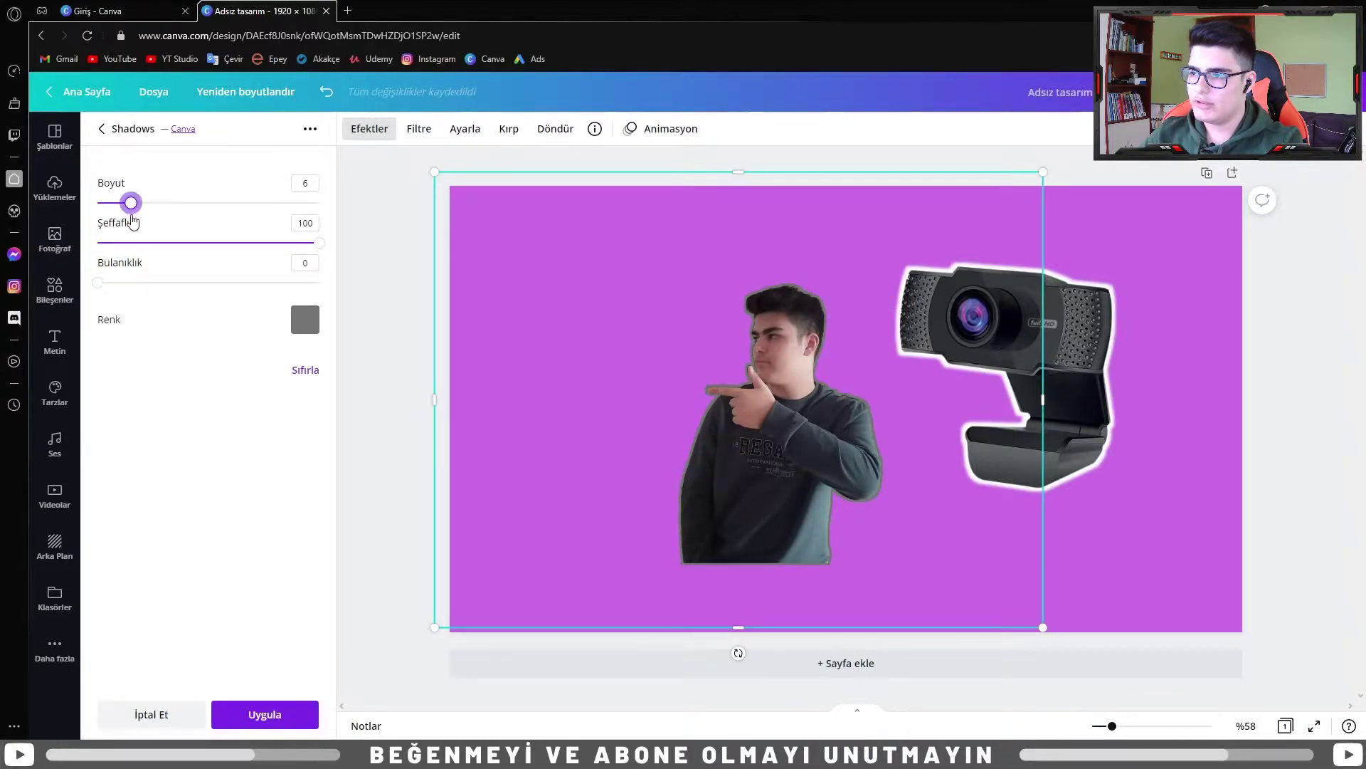
drag(128, 225, 352, 248)
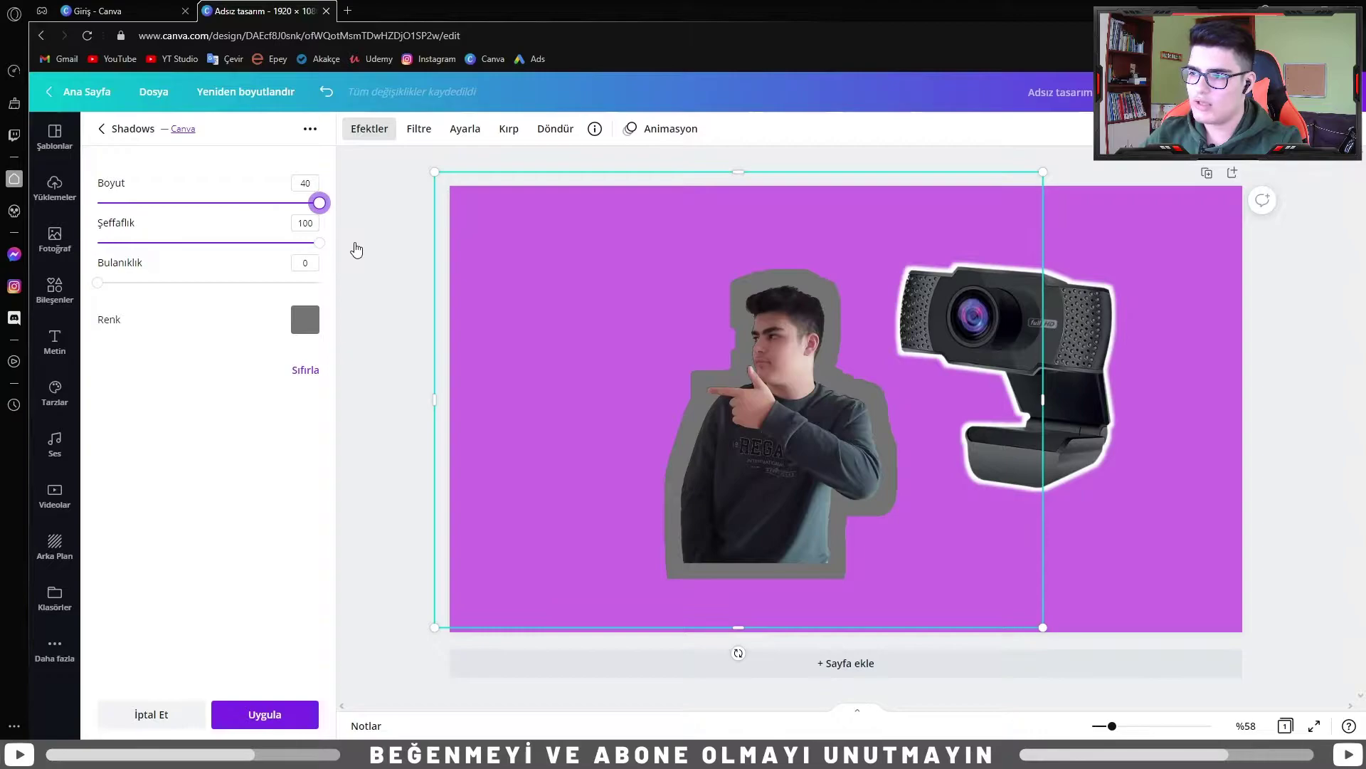
mouse_move(351, 249)
mouse_down()
mouse_move(166, 215)
mouse_move(150, 240)
mouse_up()
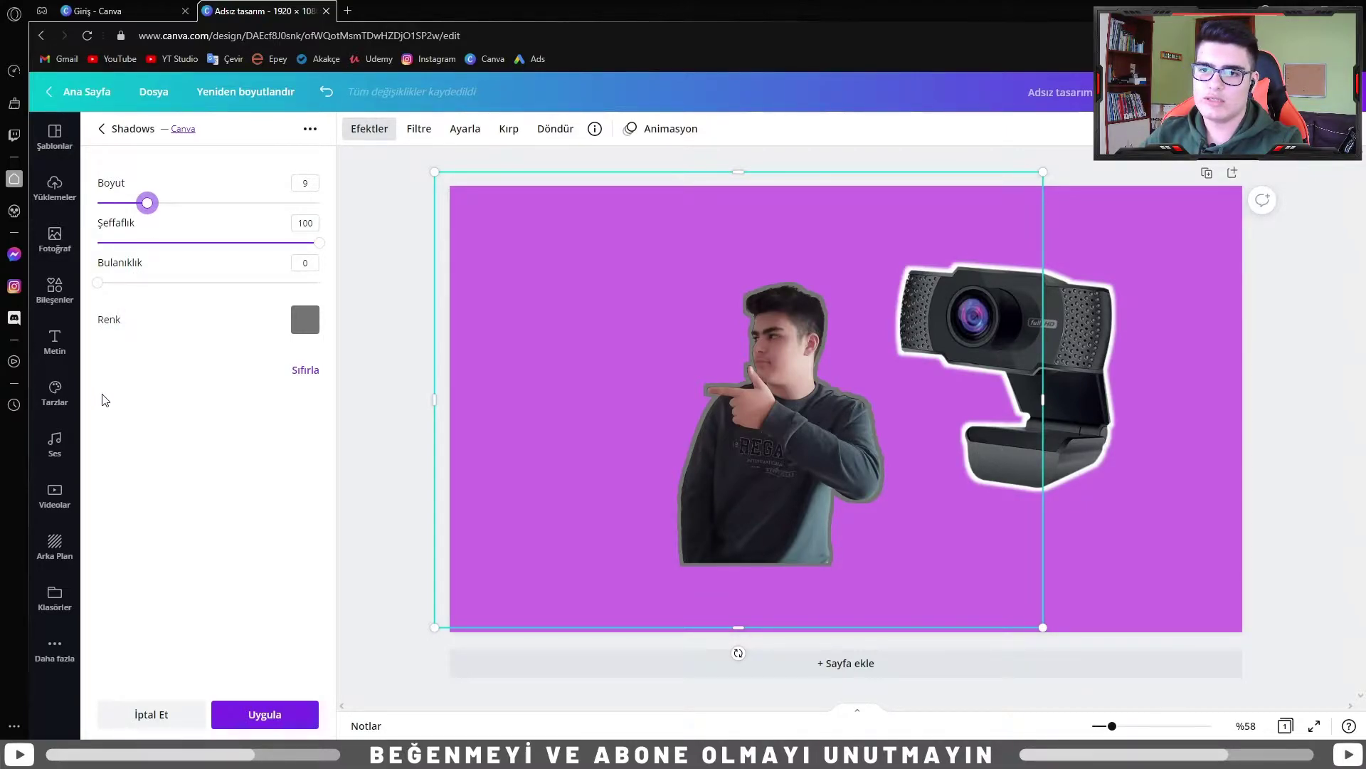
click(266, 714)
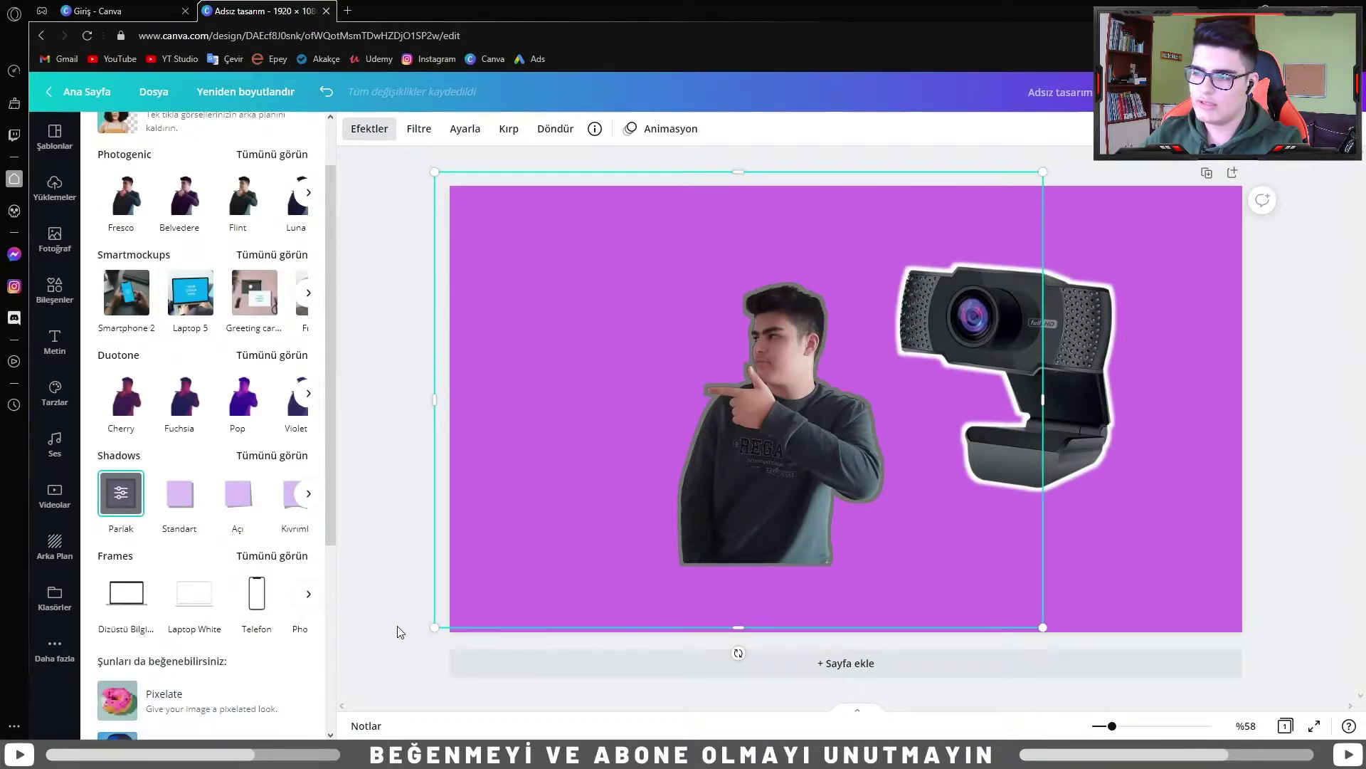
Try moving the person cutout in front of the webcam, then undo the move
click(367, 624)
mouse_move(755, 474)
mouse_down()
mouse_move(783, 450)
mouse_move(953, 492)
mouse_up()
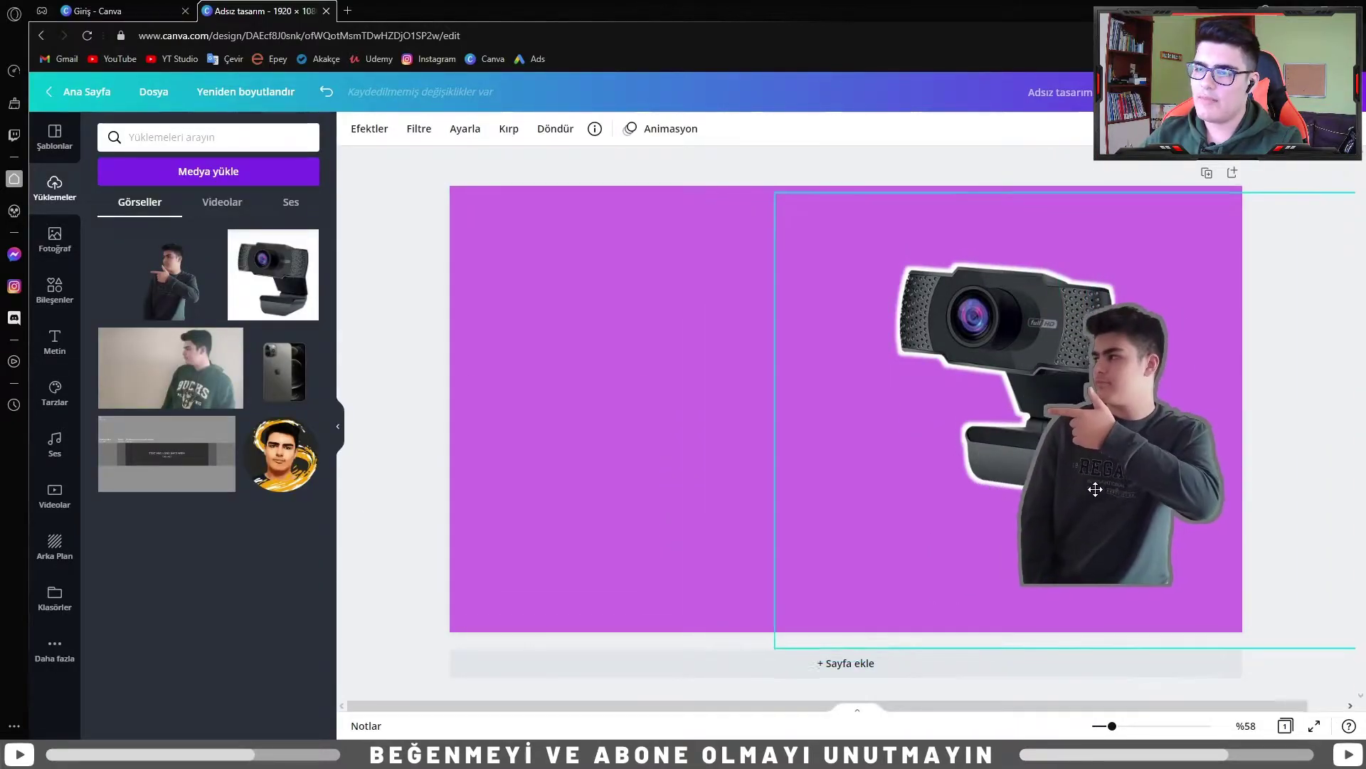
mouse_move(953, 492)
mouse_down()
mouse_move(836, 476)
mouse_move(880, 512)
mouse_up()
key(ctrl+z)
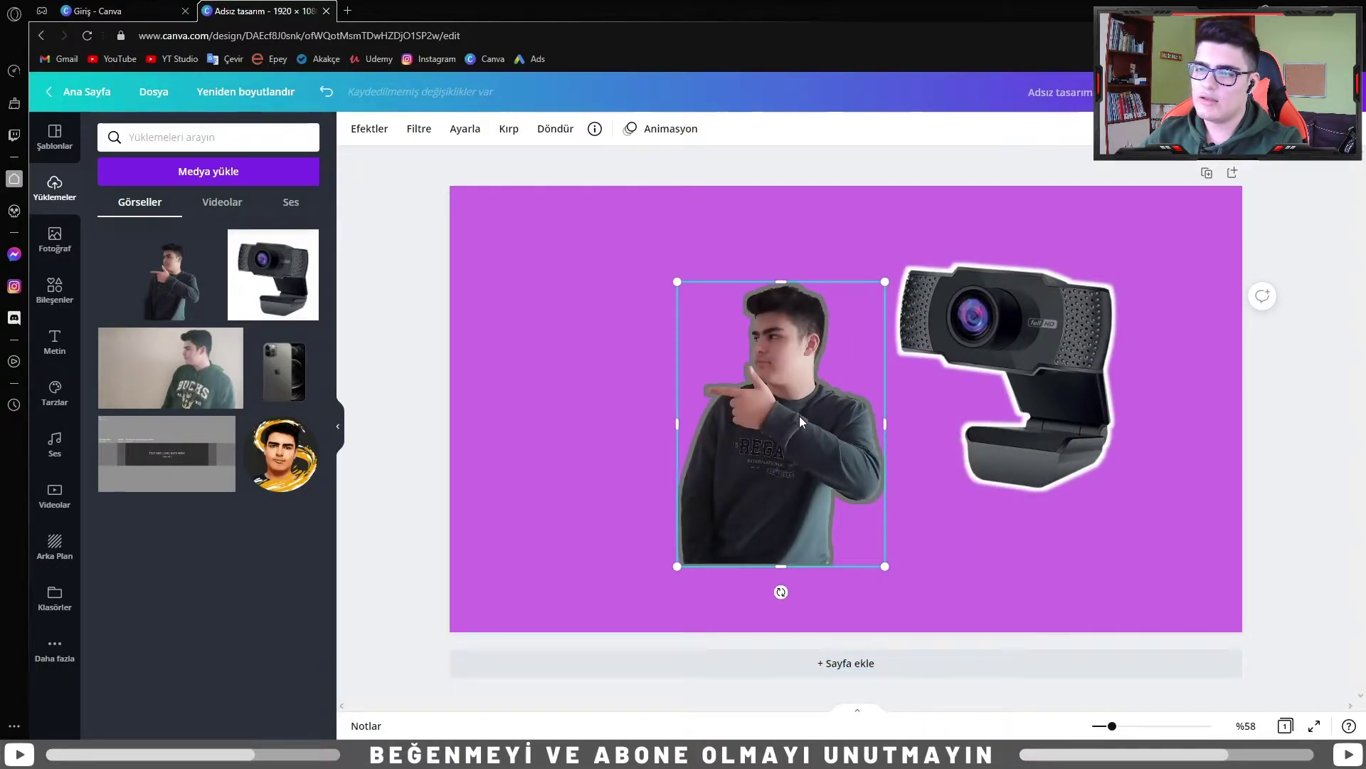
Add a second person copy, crop it, shrink it and place it over the webcam
click(171, 274)
mouse_move(1032, 271)
mouse_down()
mouse_move(943, 302)
mouse_move(1240, 72)
mouse_up()
drag(1023, 184, 1049, 291)
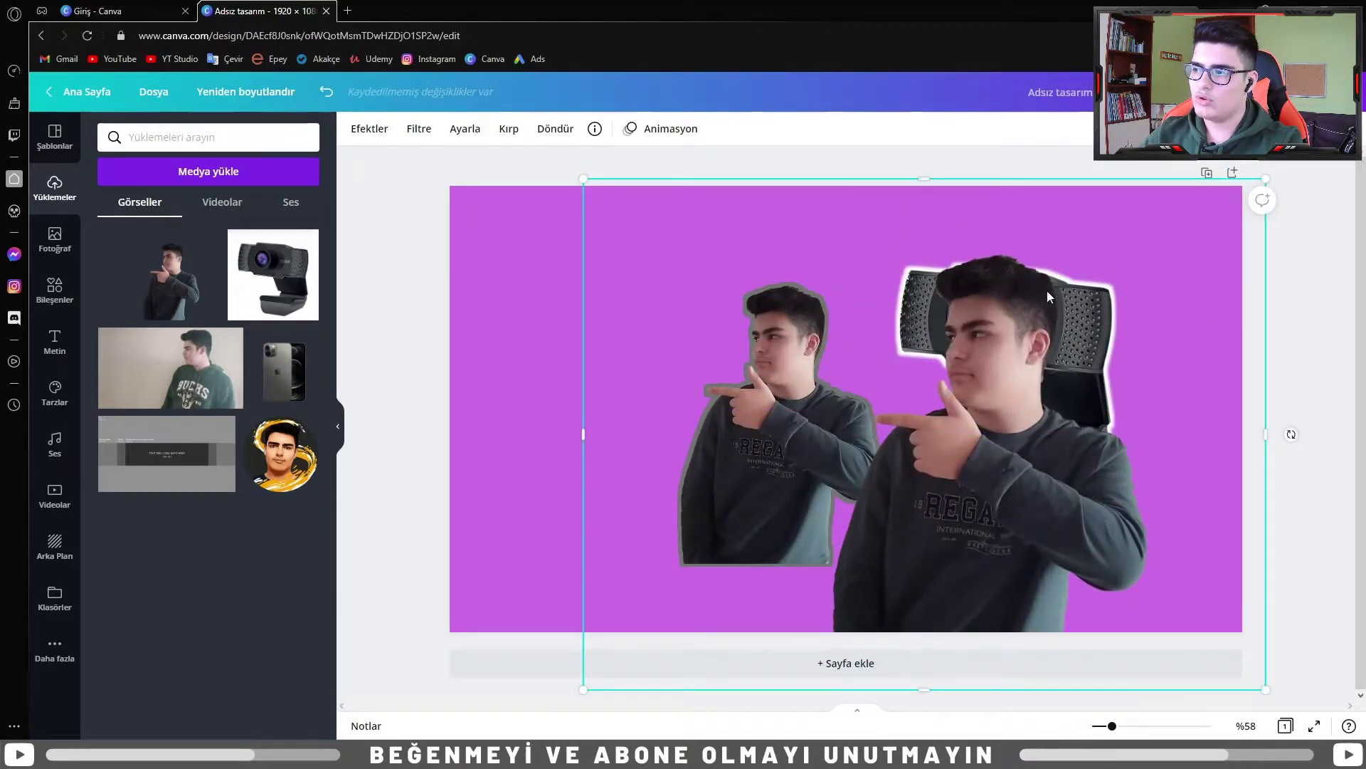
click(509, 128)
drag(584, 179, 817, 196)
click(365, 129)
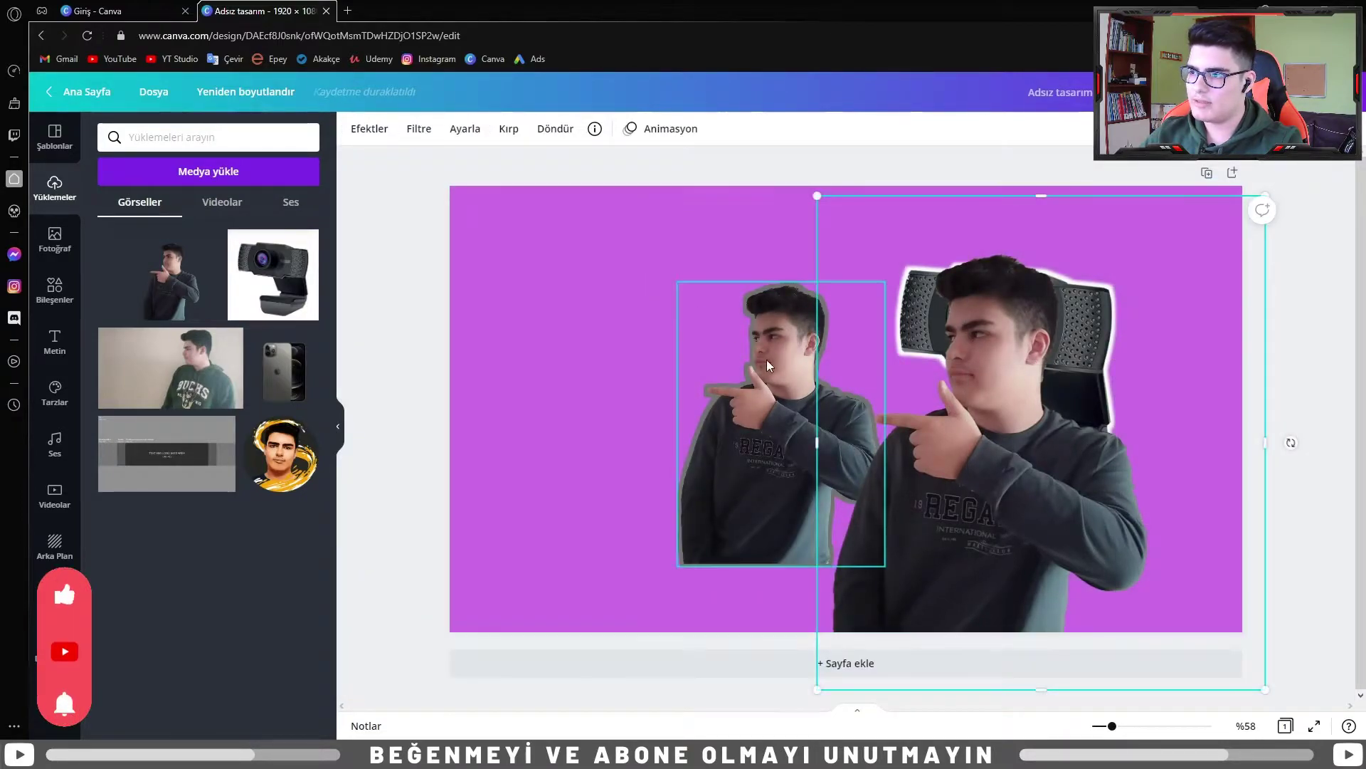
drag(1001, 482, 894, 454)
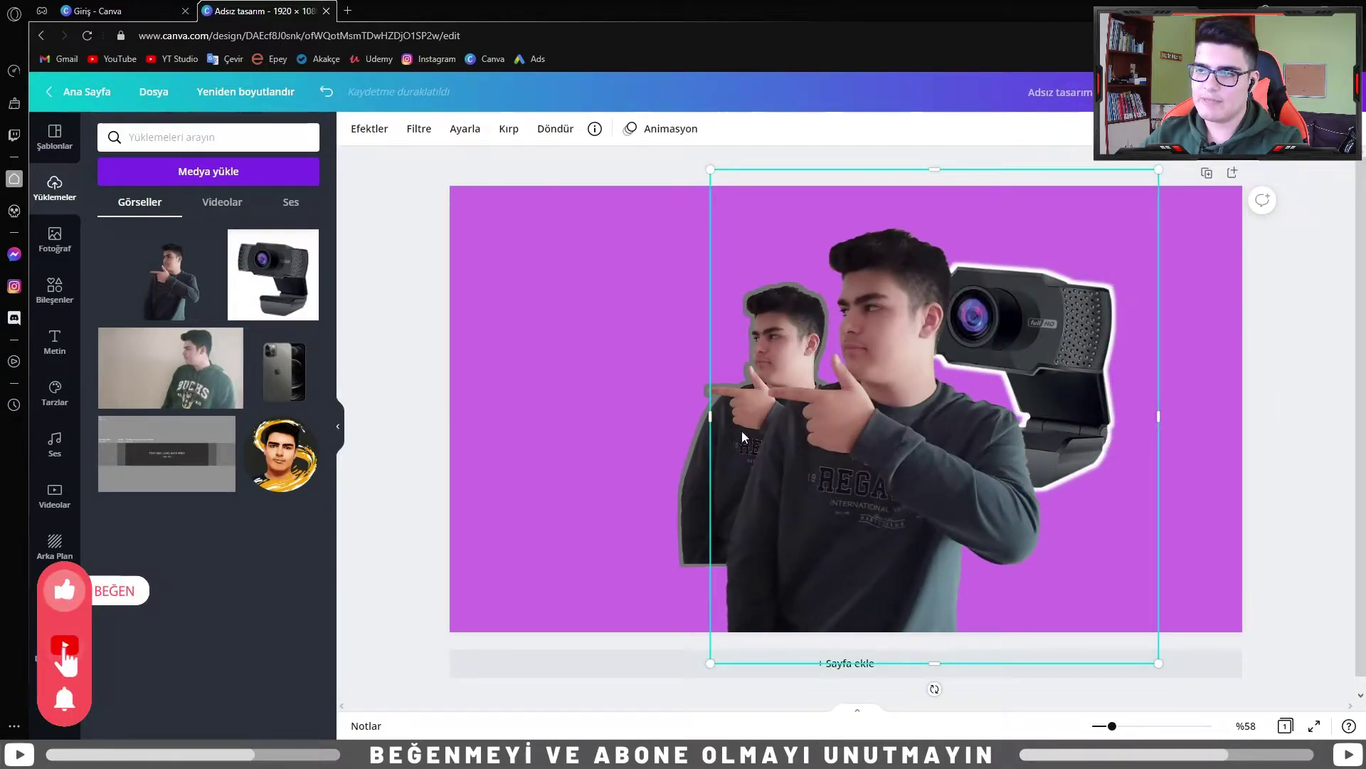
drag(711, 166, 768, 250)
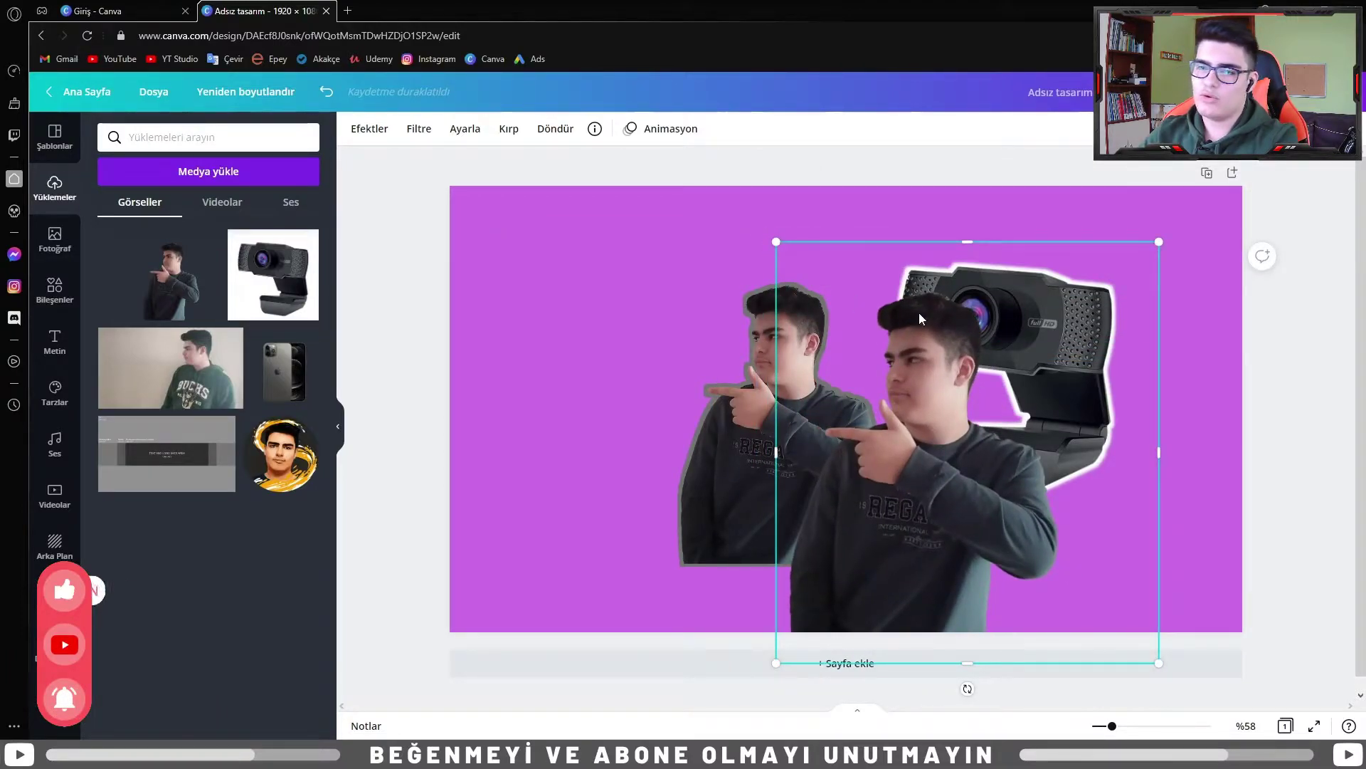
drag(967, 349, 963, 447)
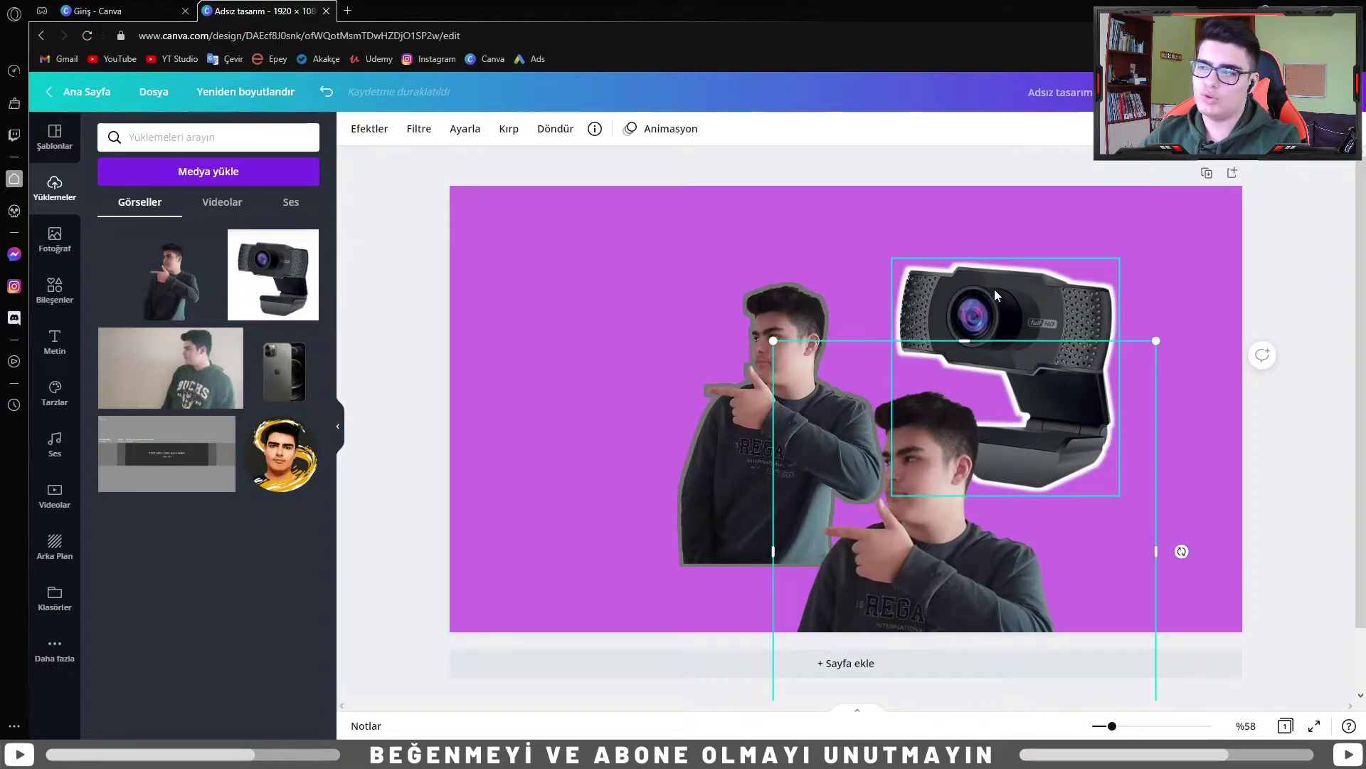
Delete the duplicated person image and bring up the webcam's context options
key(Delete)
click(946, 309)
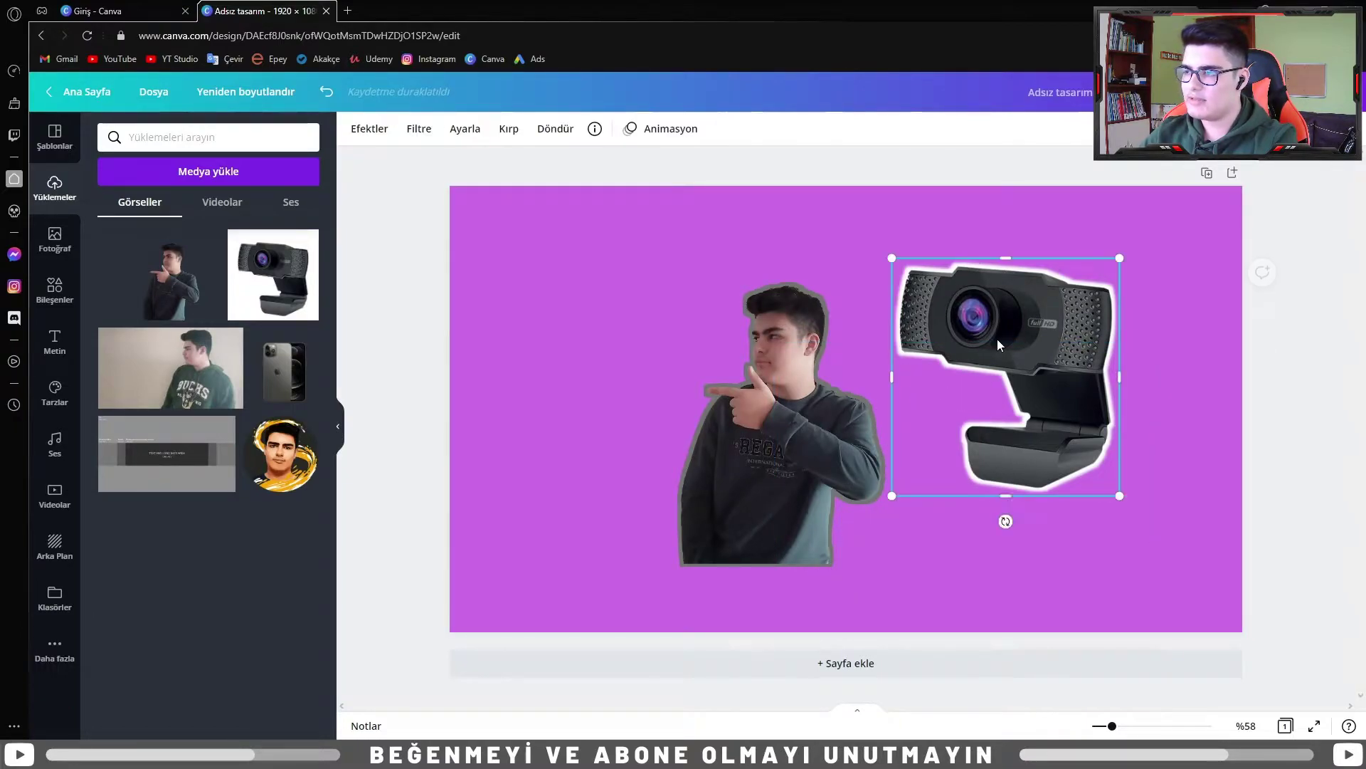
right_click(997, 340)
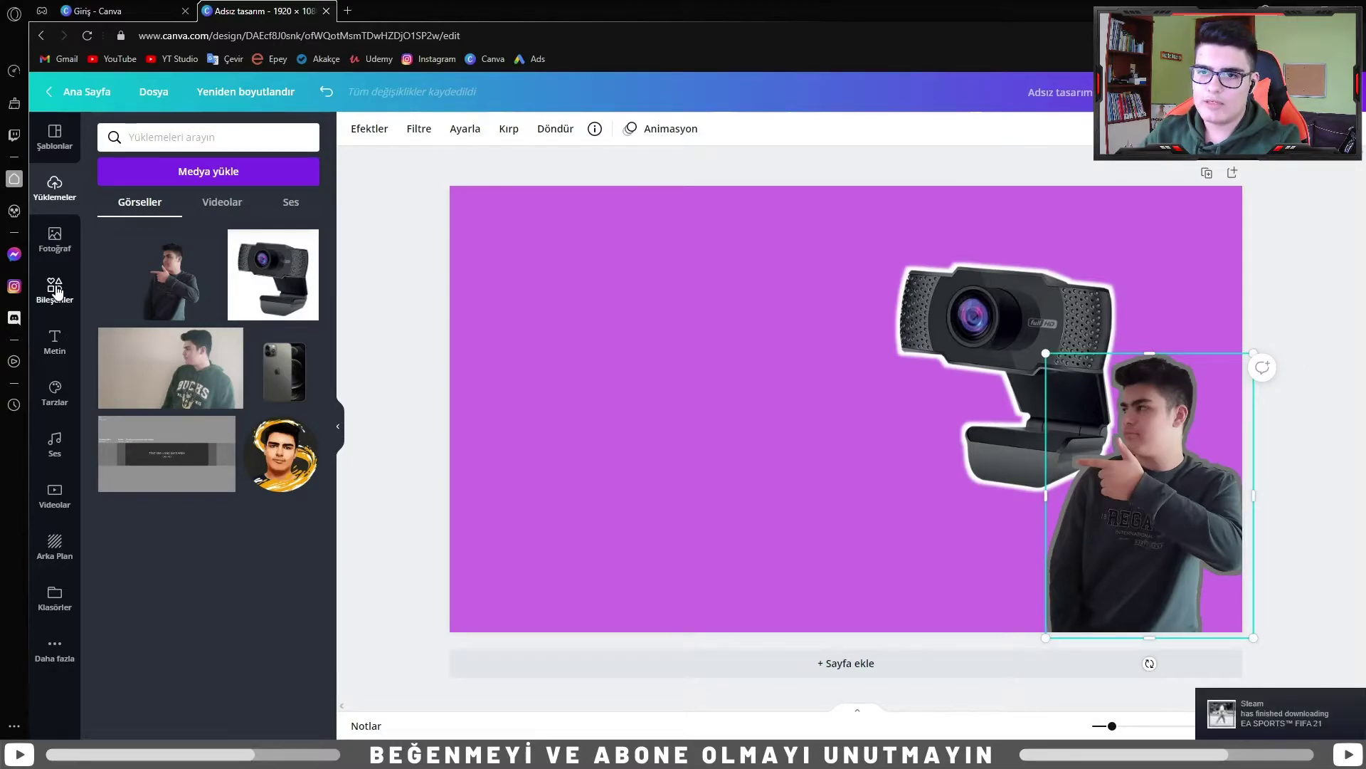
click(62, 233)
Add the dark fog photo from the 'Arka plan' results and stretch it over the page
click(122, 178)
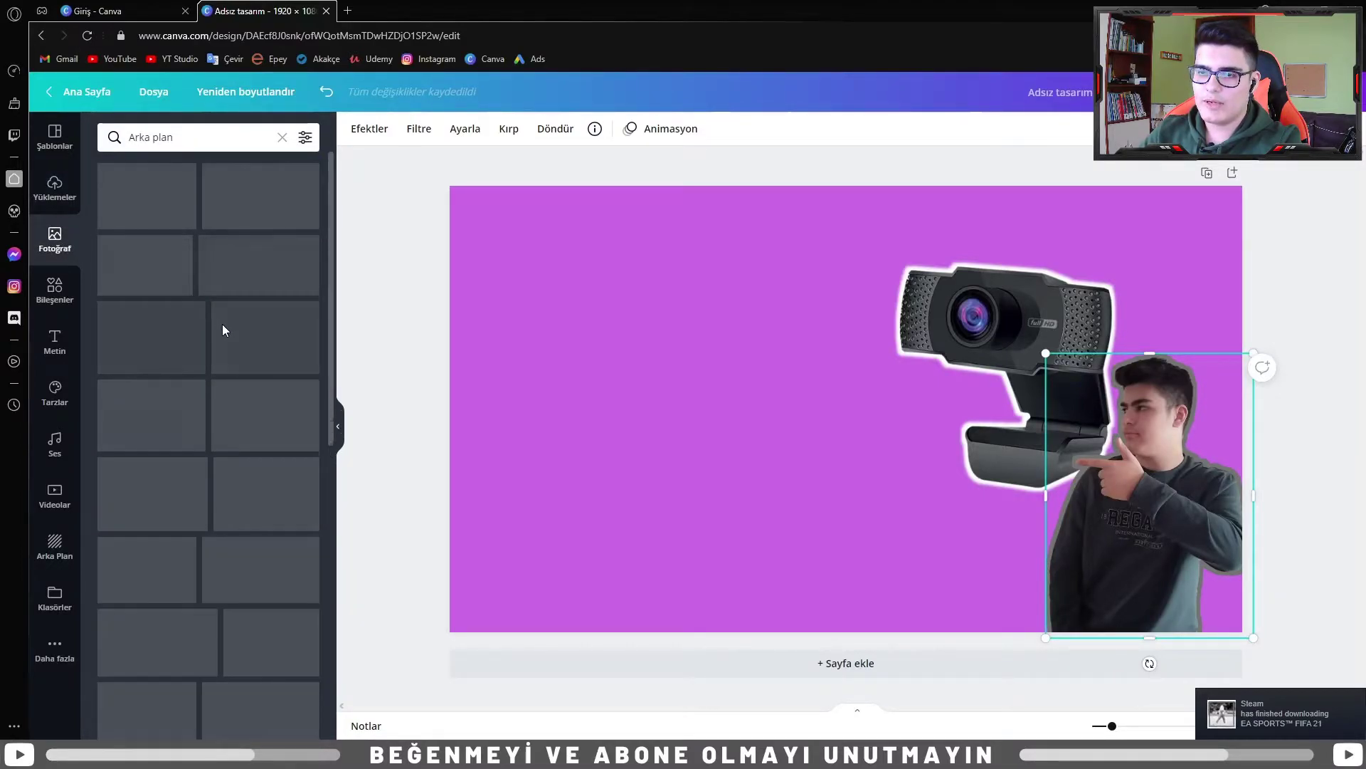
click(183, 409)
drag(733, 468, 603, 425)
drag(985, 543, 1243, 711)
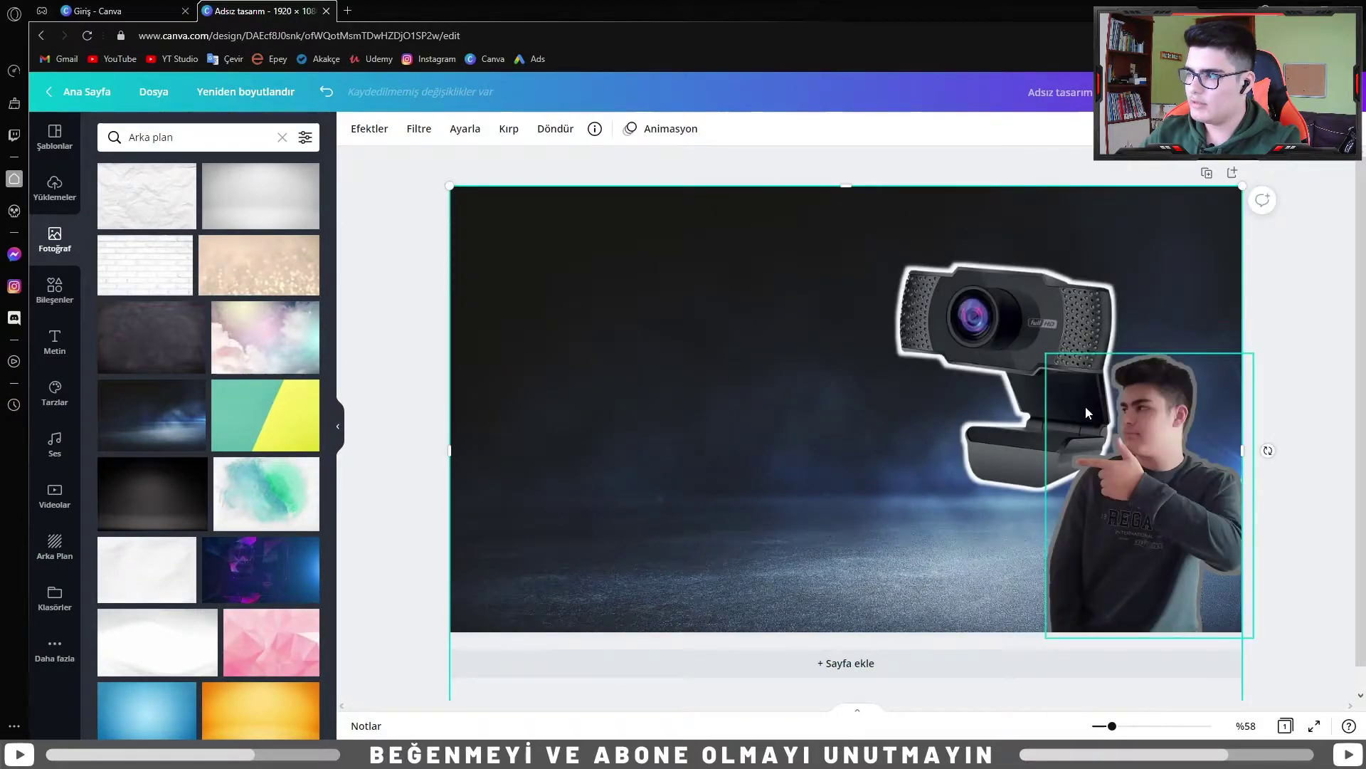
Centre and enlarge the webcam, enlarge the person, then add the hoodie upload
drag(996, 335, 766, 406)
click(1158, 494)
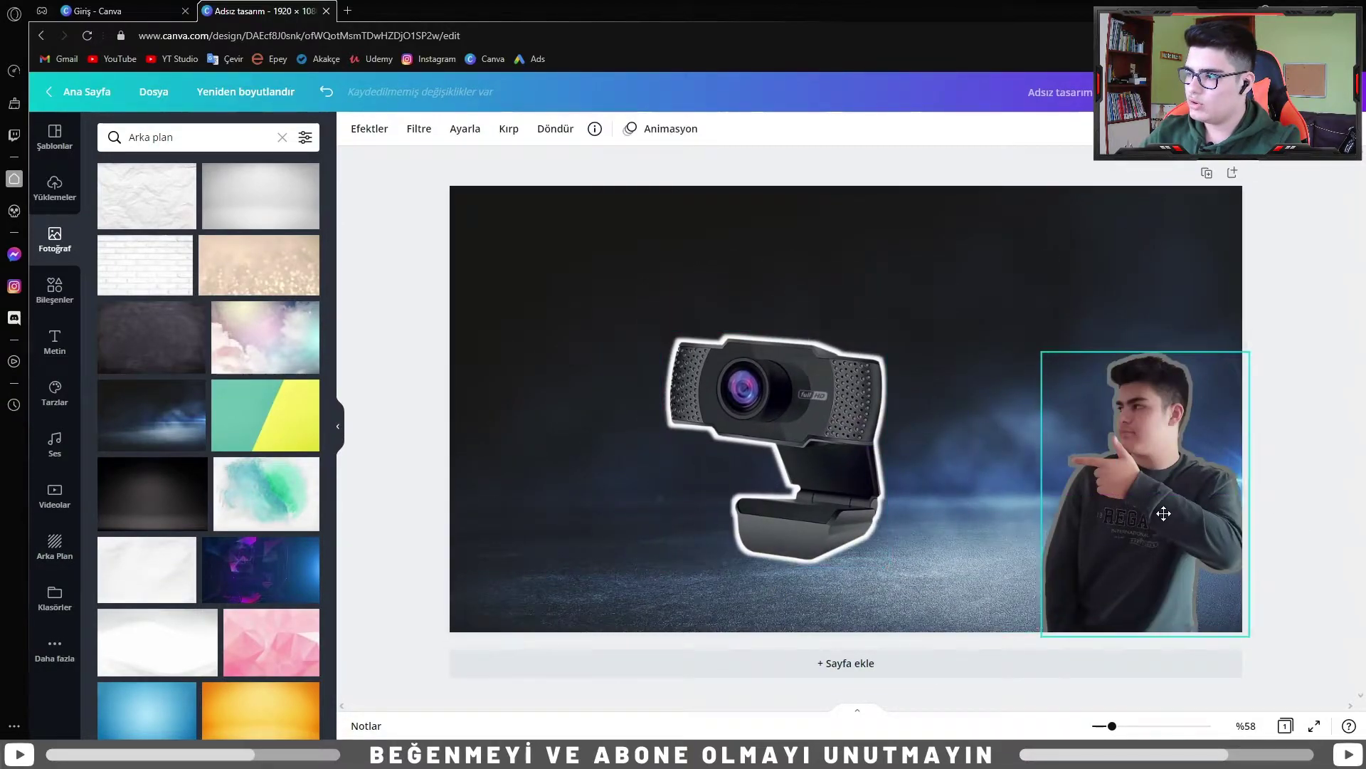
drag(1045, 353, 993, 260)
drag(776, 448, 868, 399)
mouse_move(982, 283)
mouse_down()
mouse_move(1004, 254)
mouse_move(968, 292)
mouse_up()
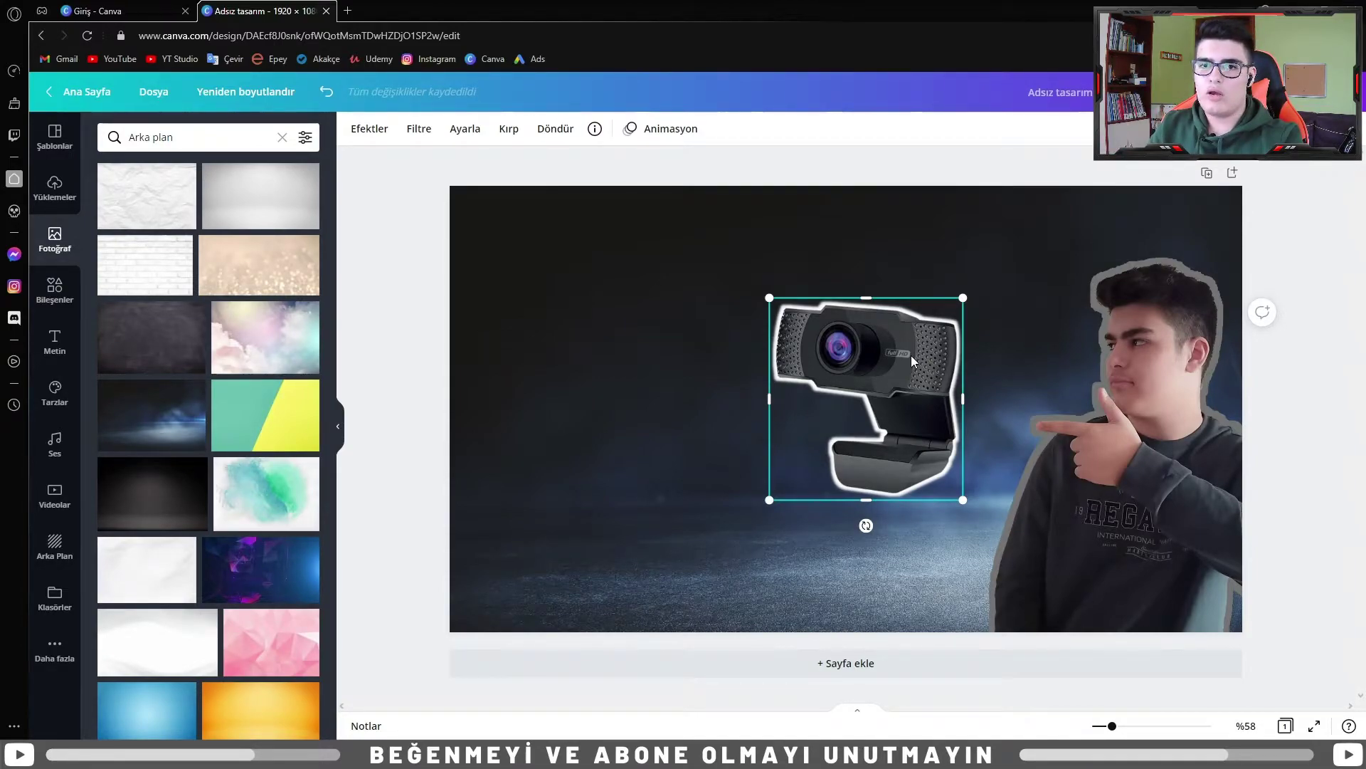
click(368, 129)
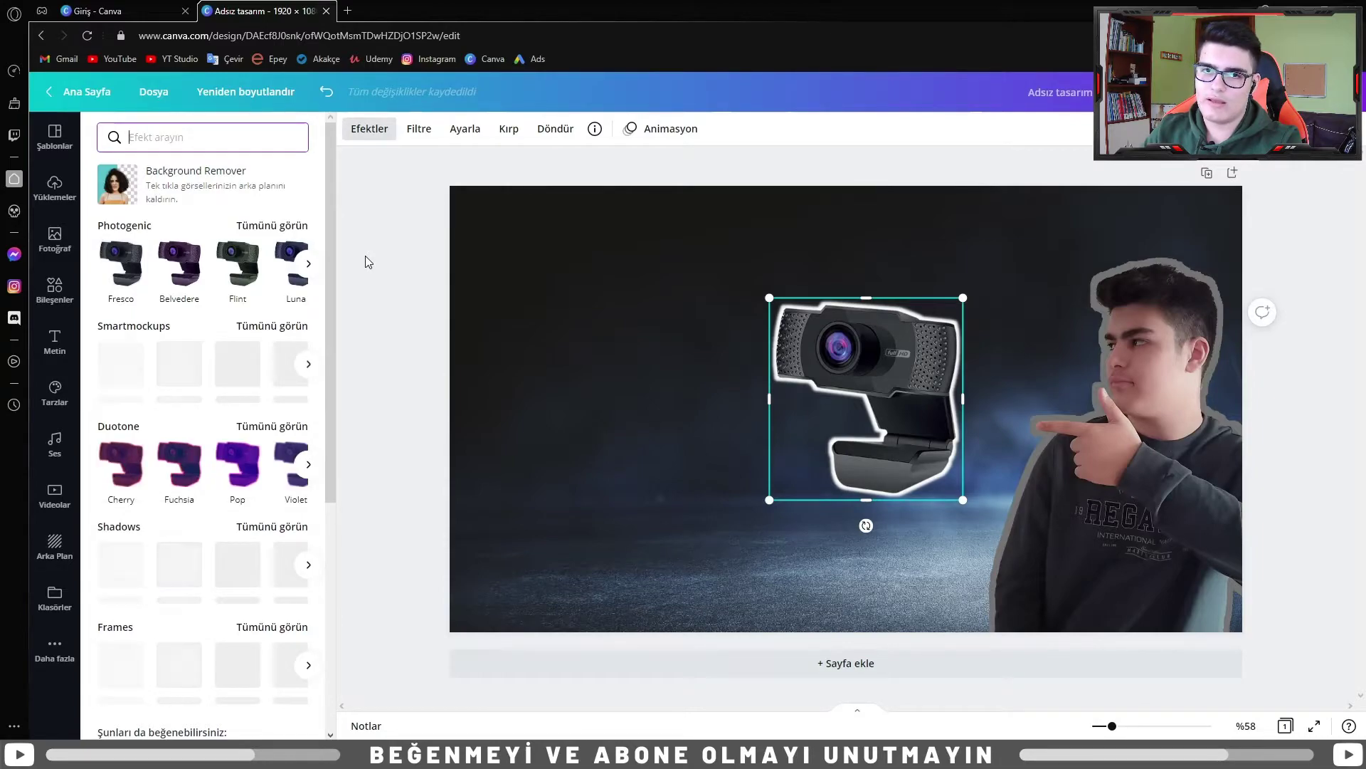
key(Escape)
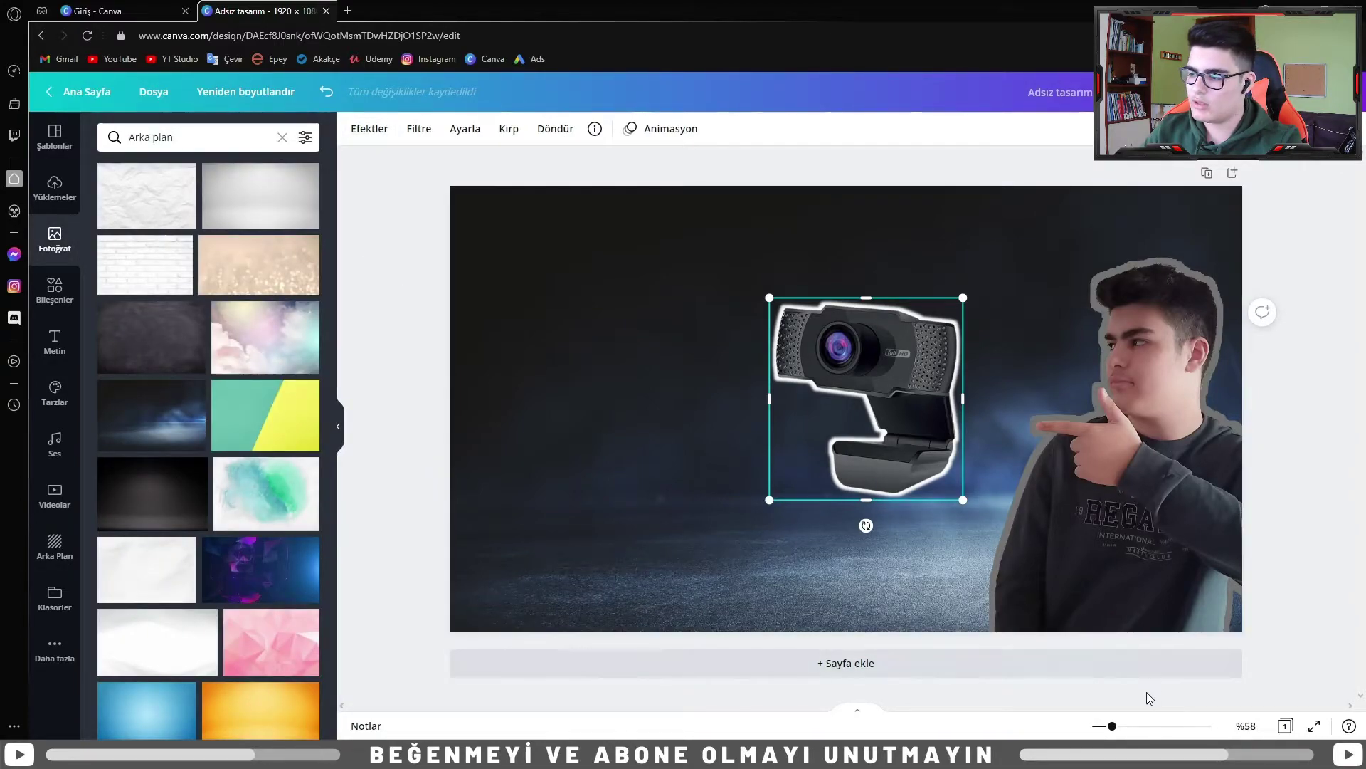
drag(1112, 726, 1211, 726)
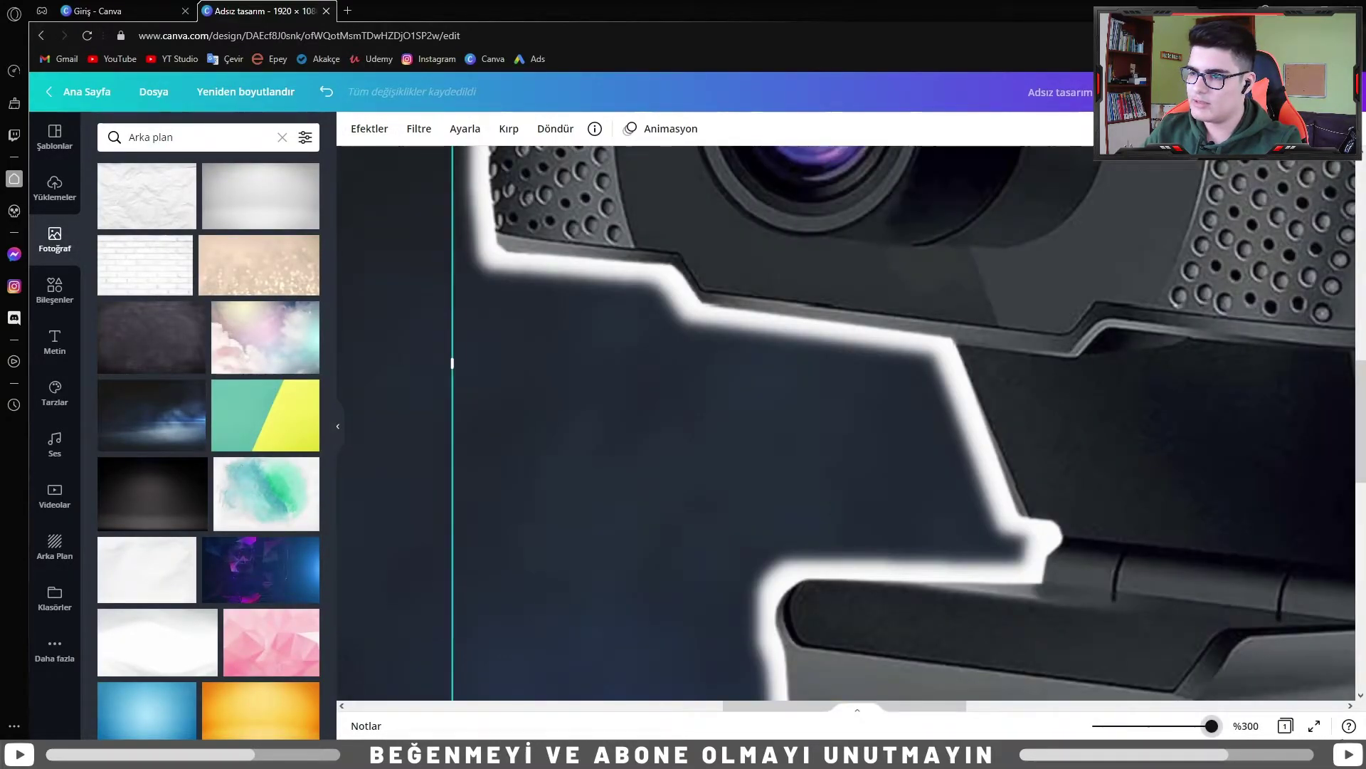
drag(1212, 726, 1115, 726)
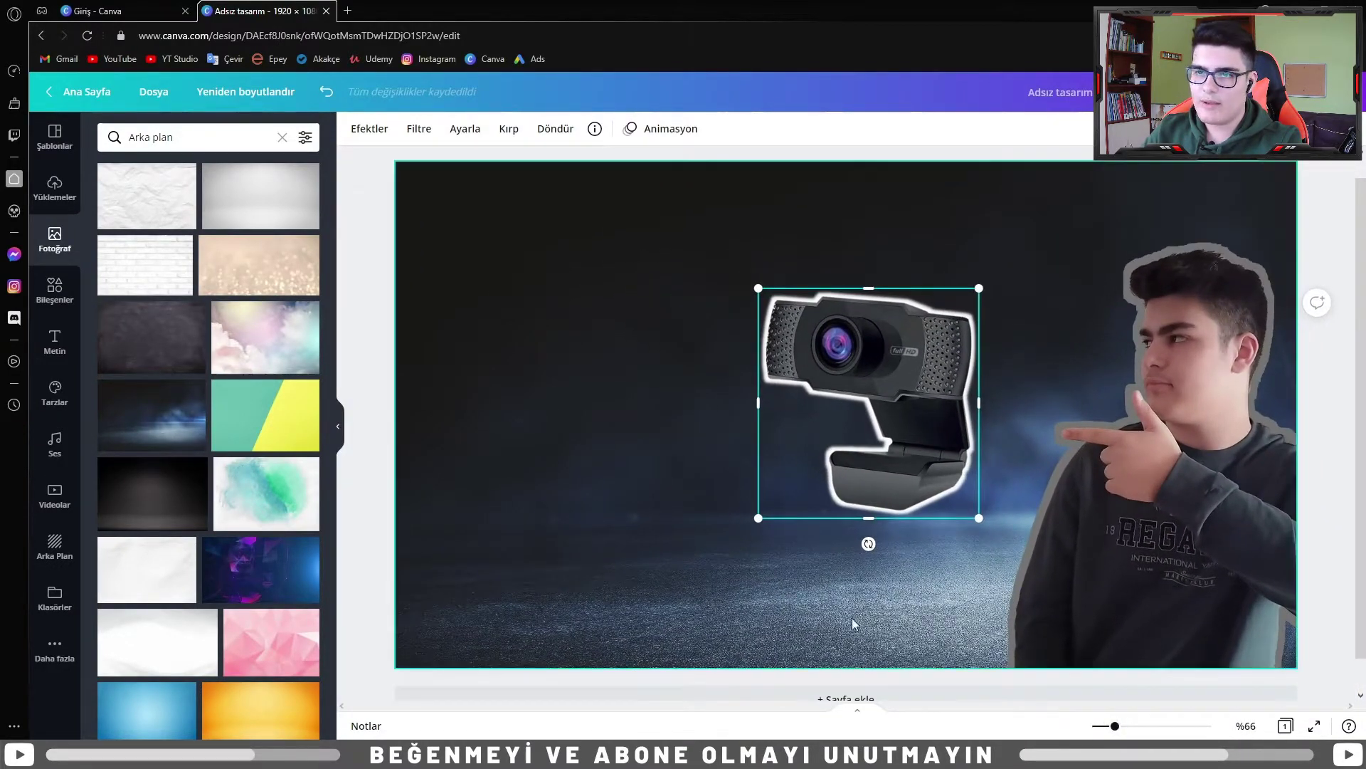
click(55, 187)
click(164, 397)
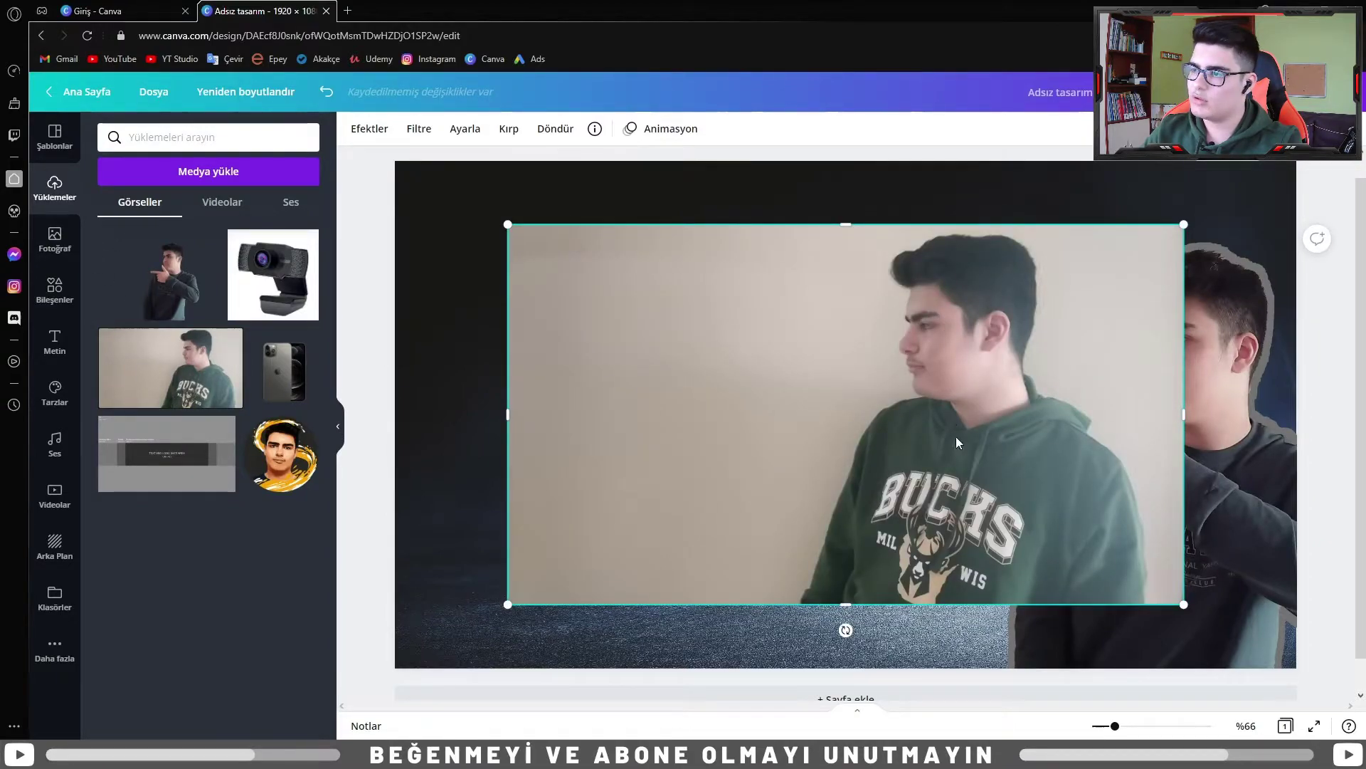
Run Background Remover on the hoodie photo and inspect edges with the Geri Yükle brush
click(369, 128)
click(151, 190)
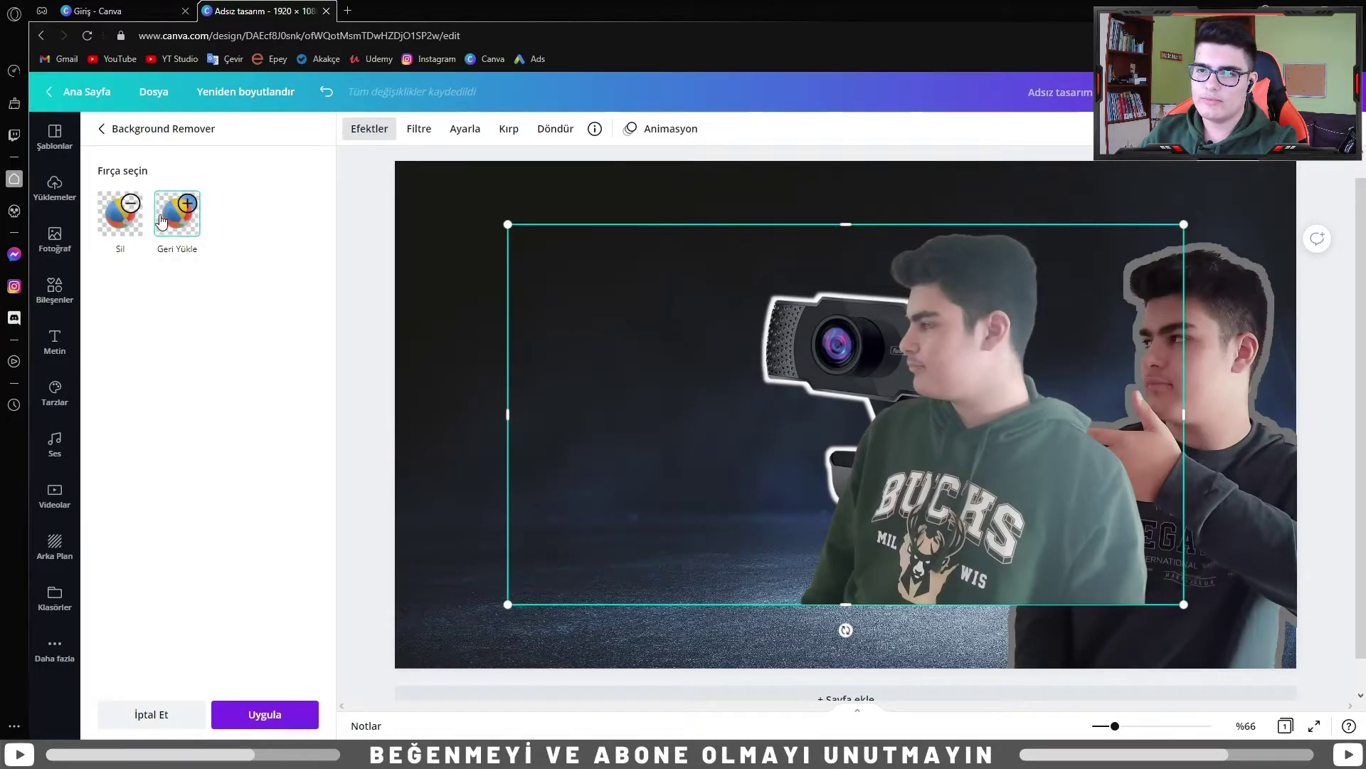
click(181, 224)
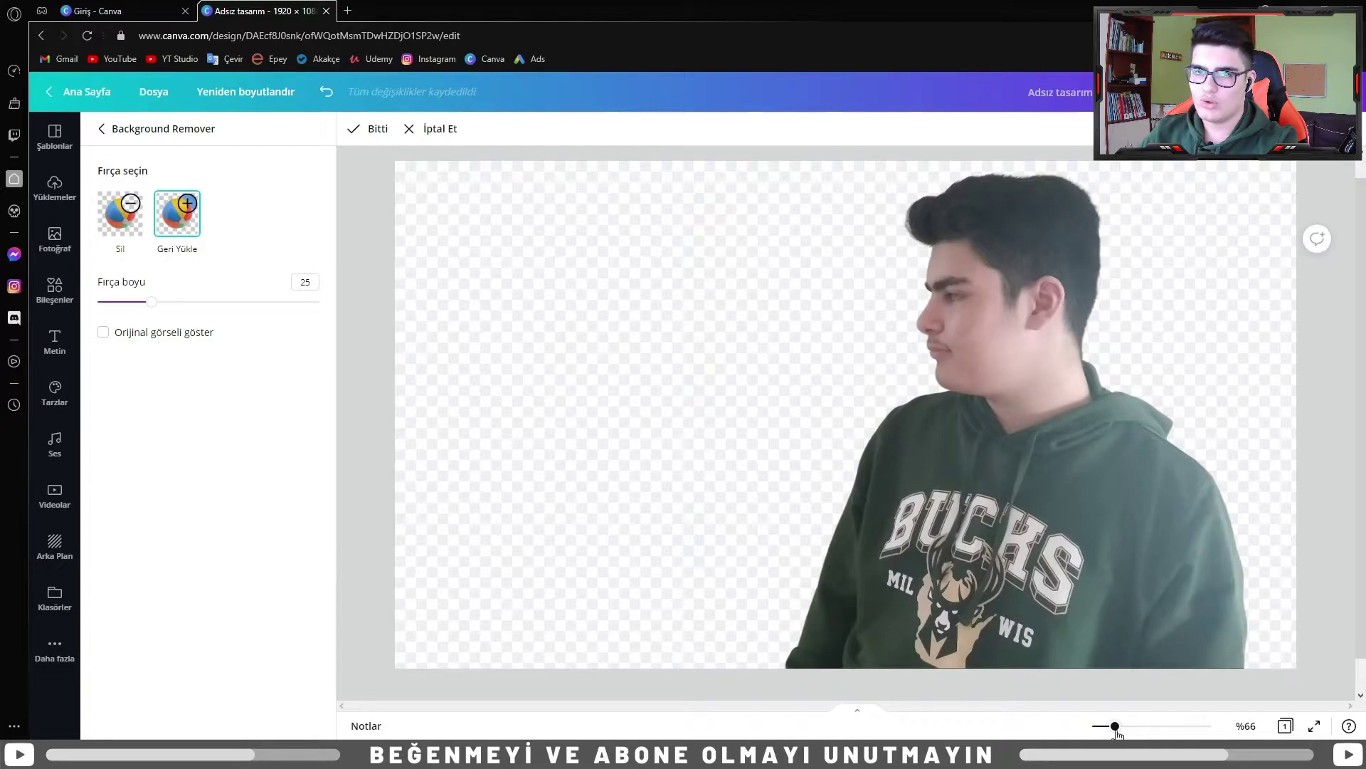
drag(1116, 726, 1160, 725)
scroll(1162, 543, up, 2)
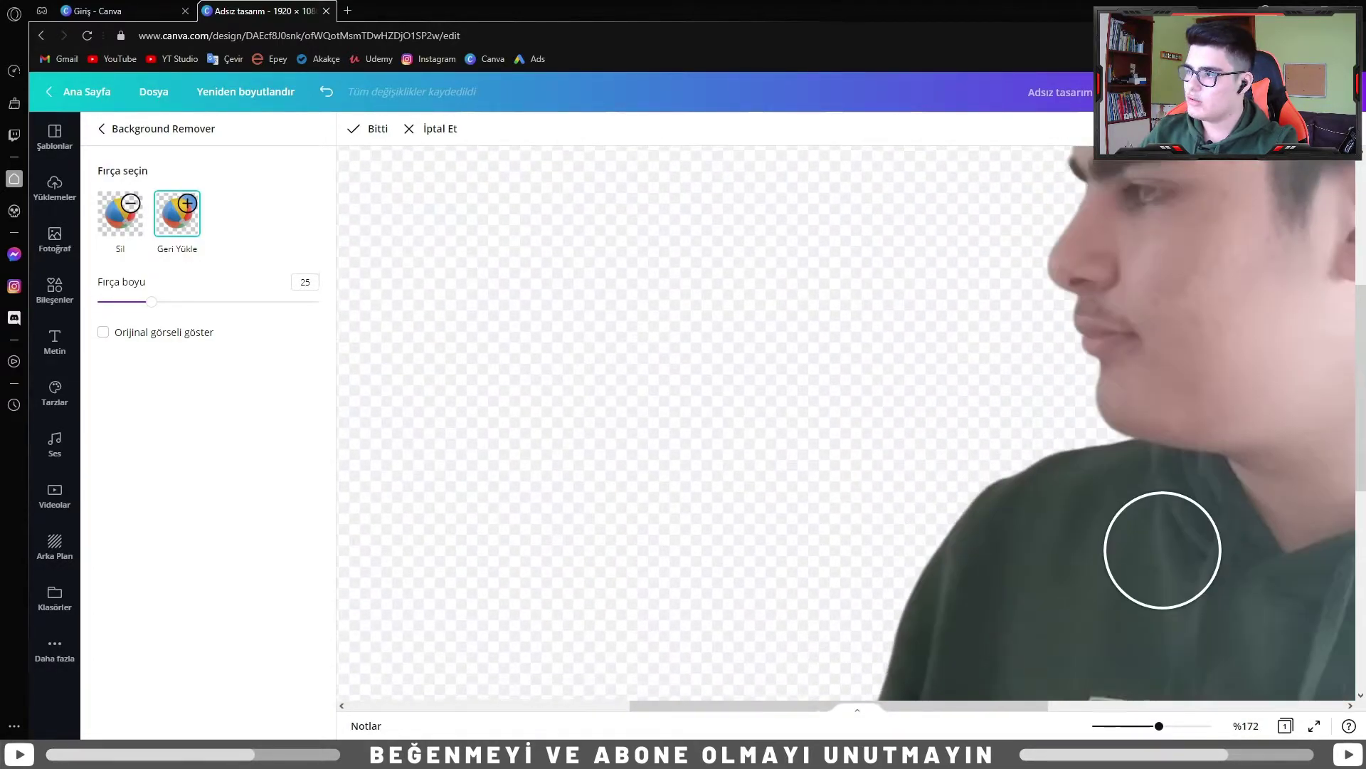
scroll(1160, 498, up, 2)
scroll(1159, 442, up, 2)
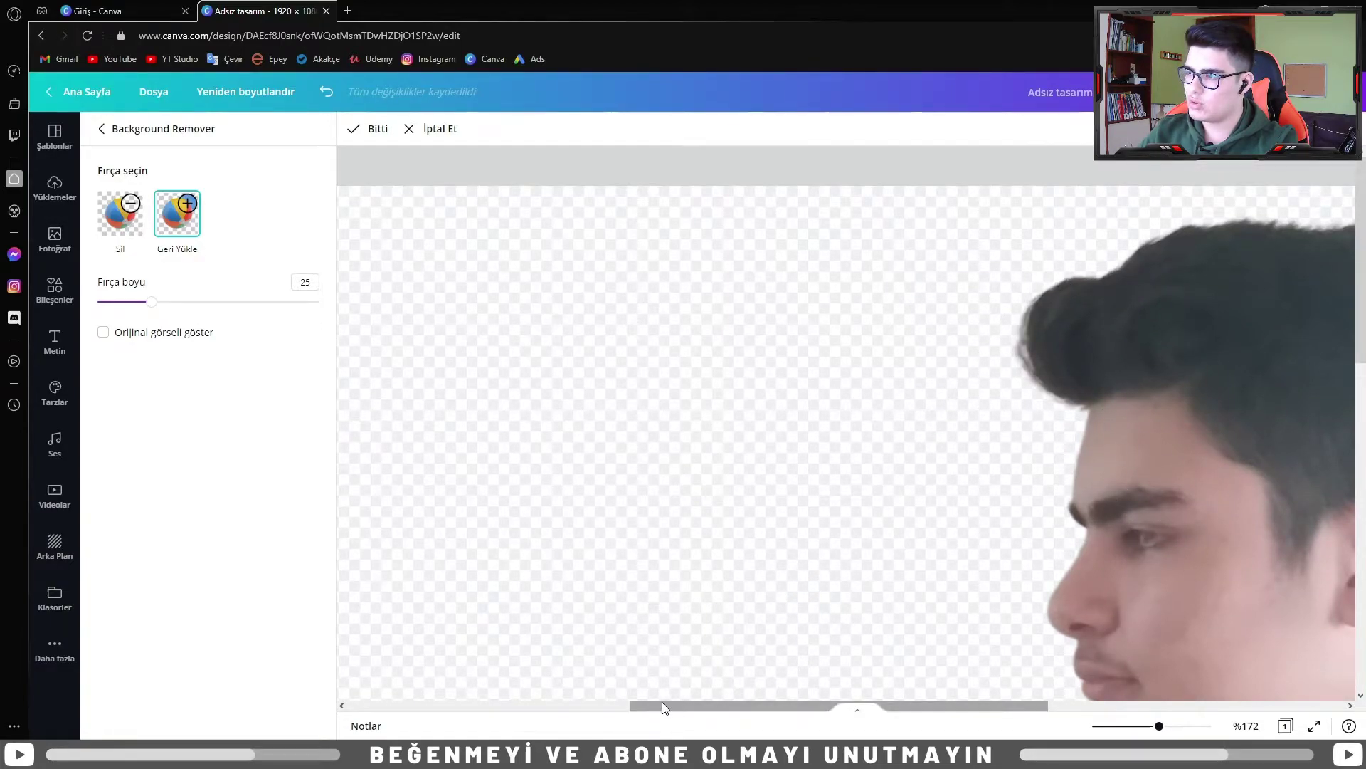
drag(662, 706, 915, 706)
scroll(940, 437, down, 2)
scroll(977, 345, down, 2)
scroll(1068, 339, down, 3)
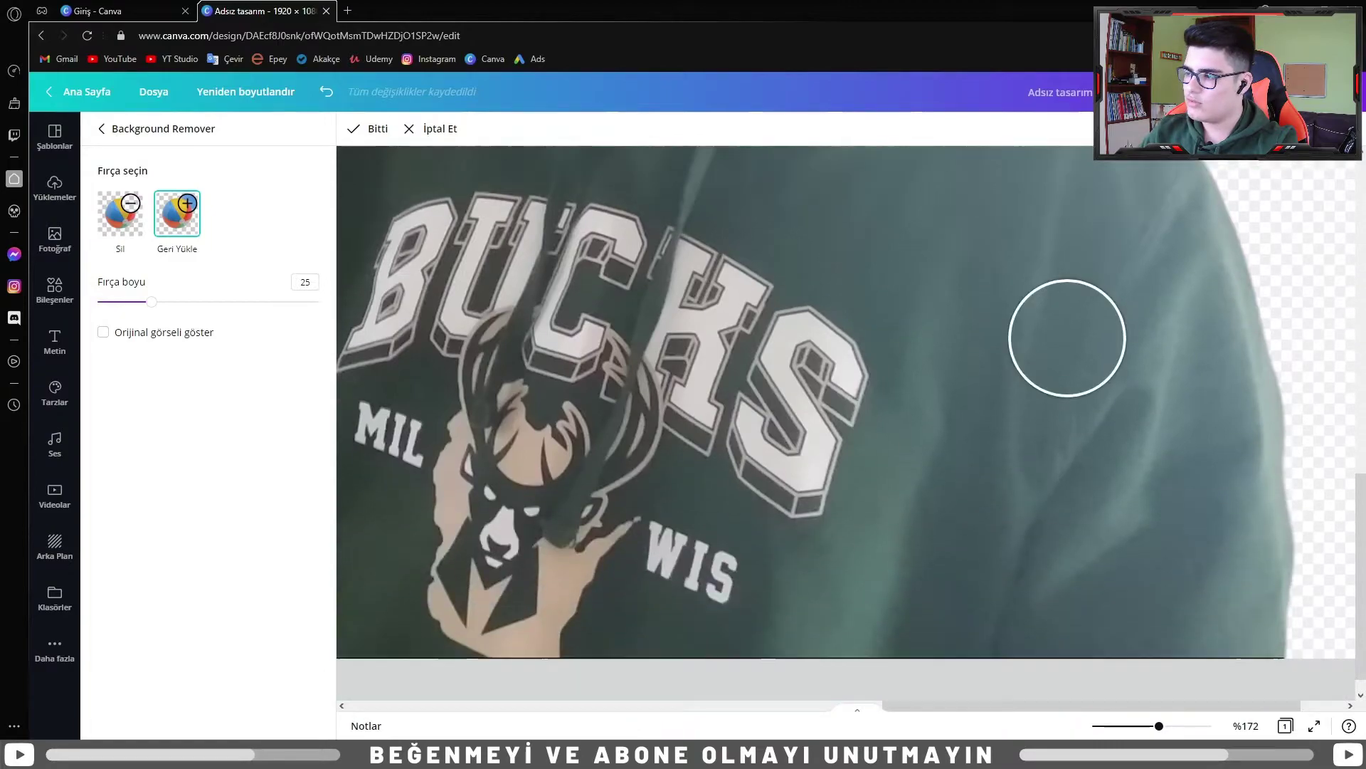
scroll(1082, 370, down, 1)
Compare the cutout against the original image, then confirm with Bitti and Uygula
drag(1160, 726, 1131, 725)
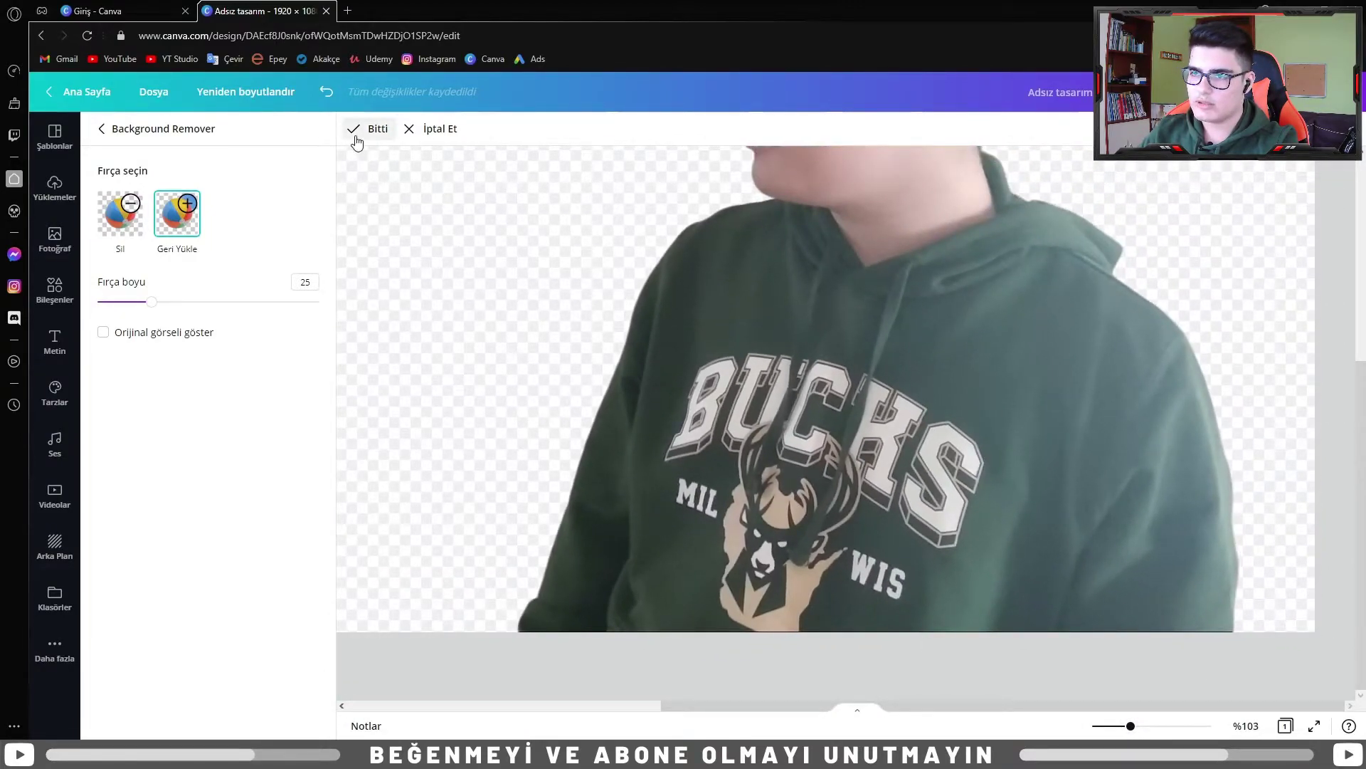
drag(1136, 727, 1112, 726)
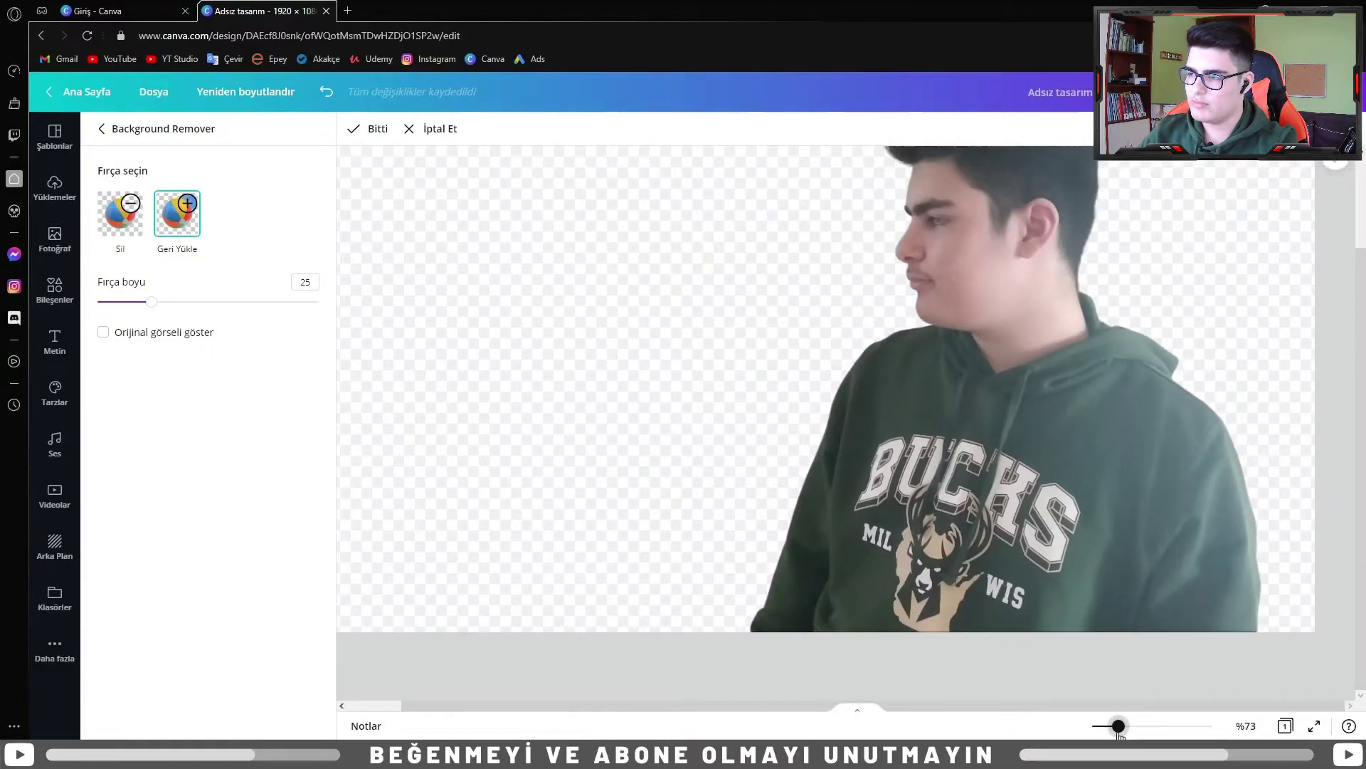
click(104, 332)
click(104, 332)
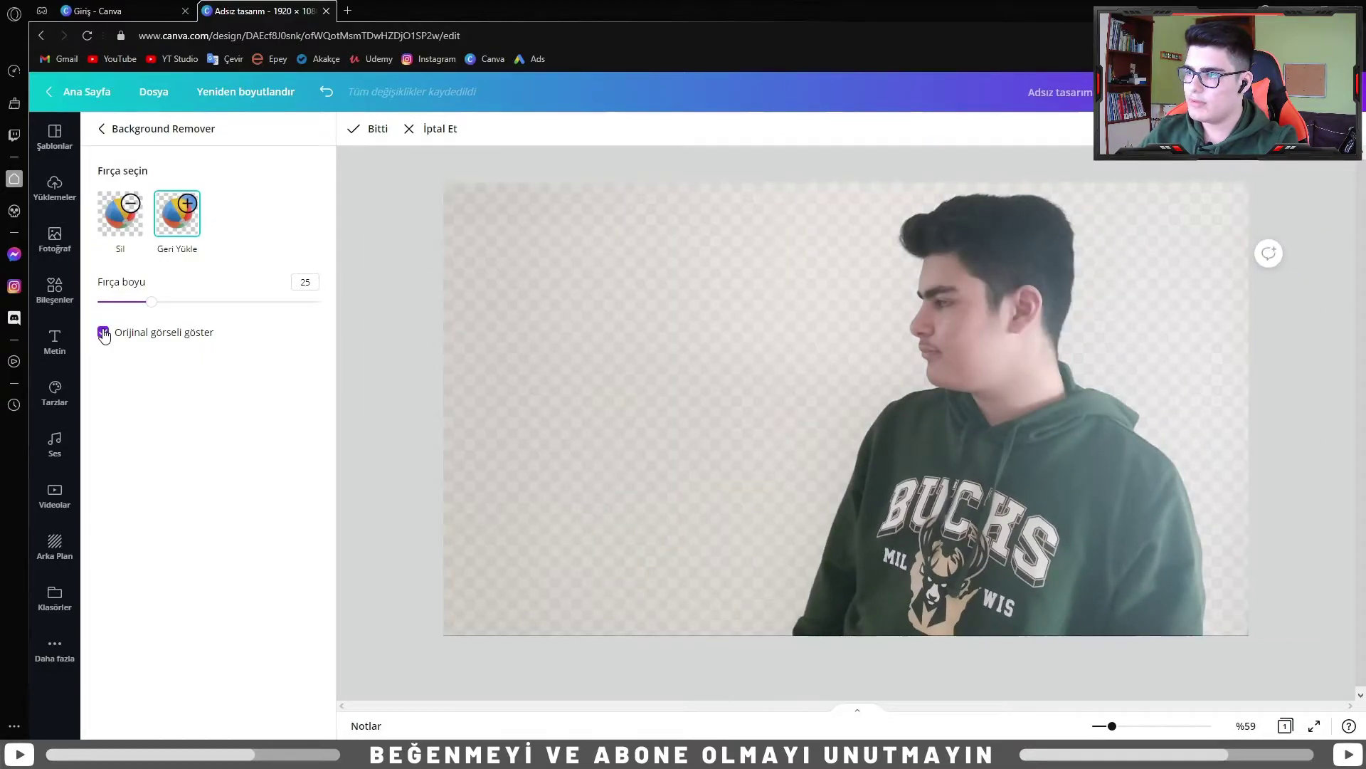
click(104, 333)
click(104, 333)
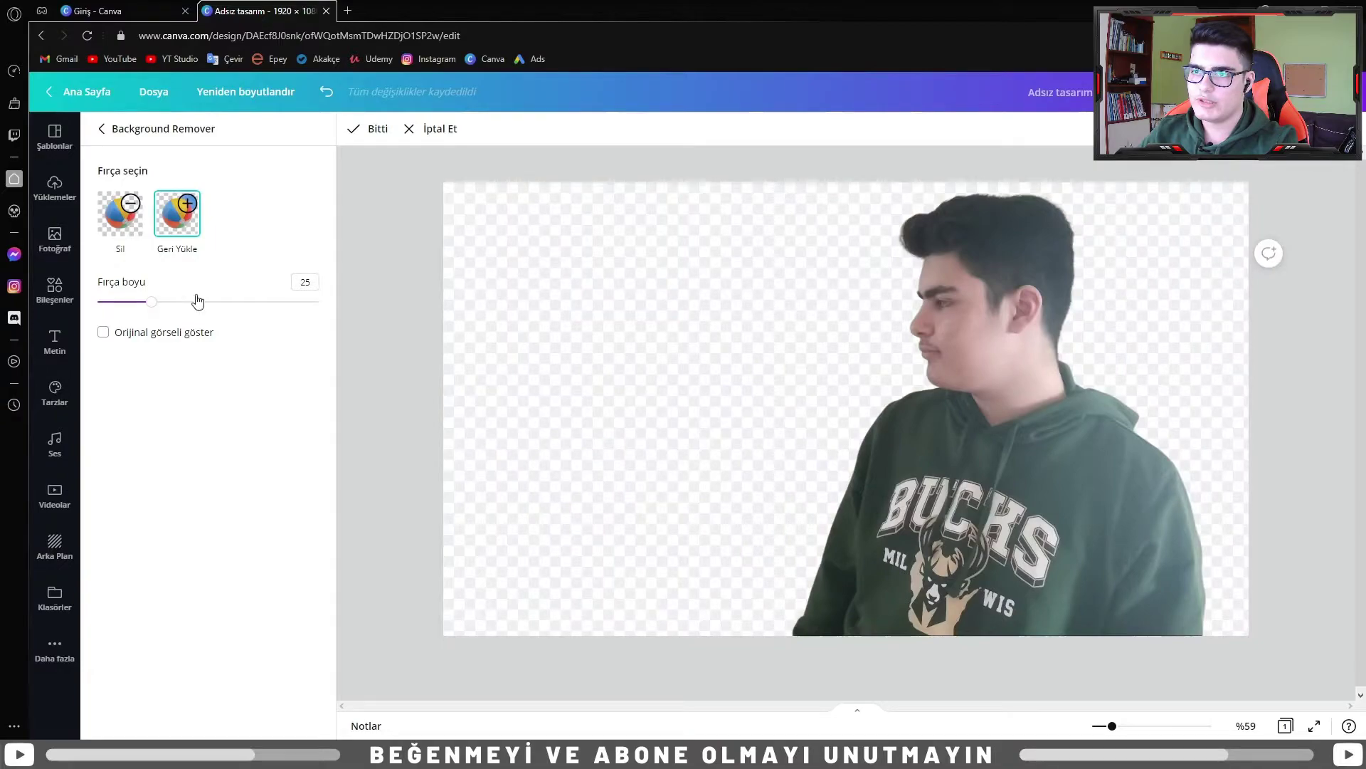
click(363, 138)
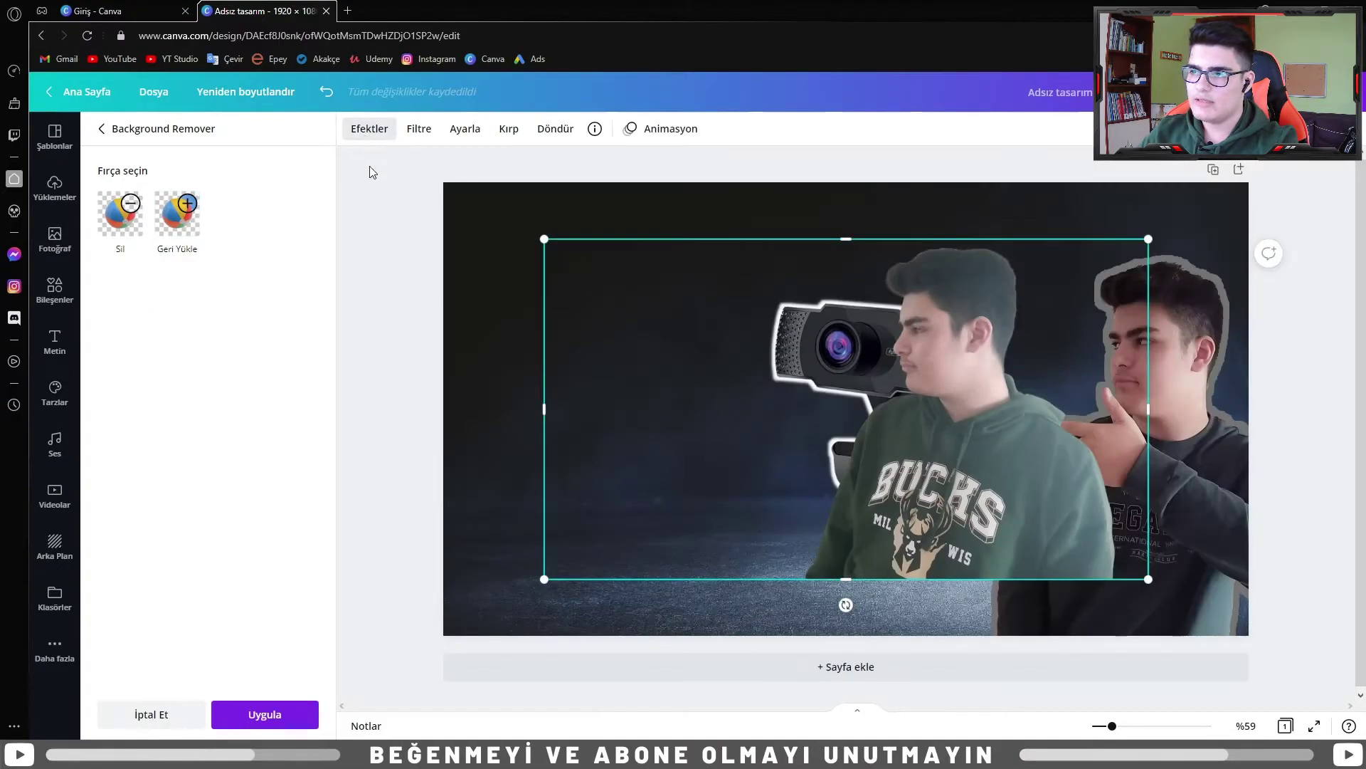
click(244, 713)
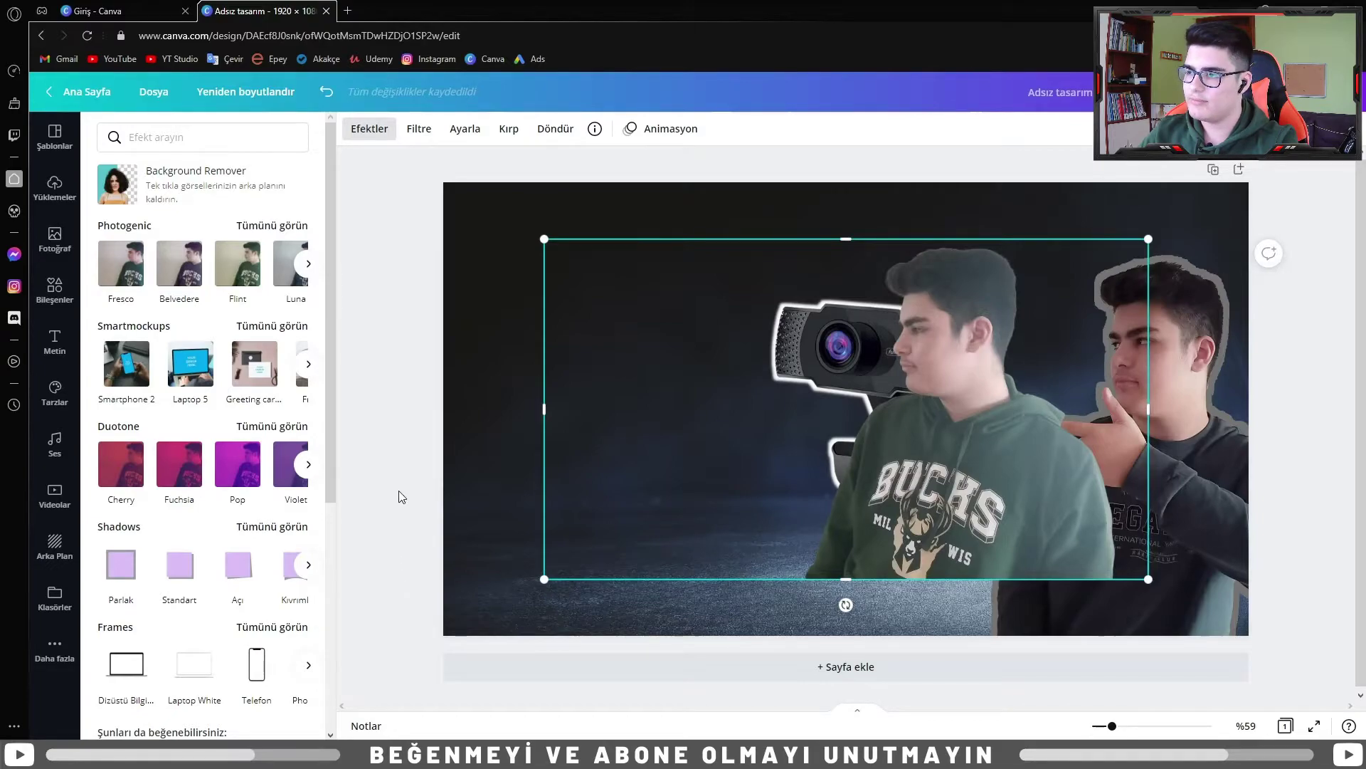
Shift the hoodie cutout left and try the Epic filter before removing it
drag(835, 258, 749, 284)
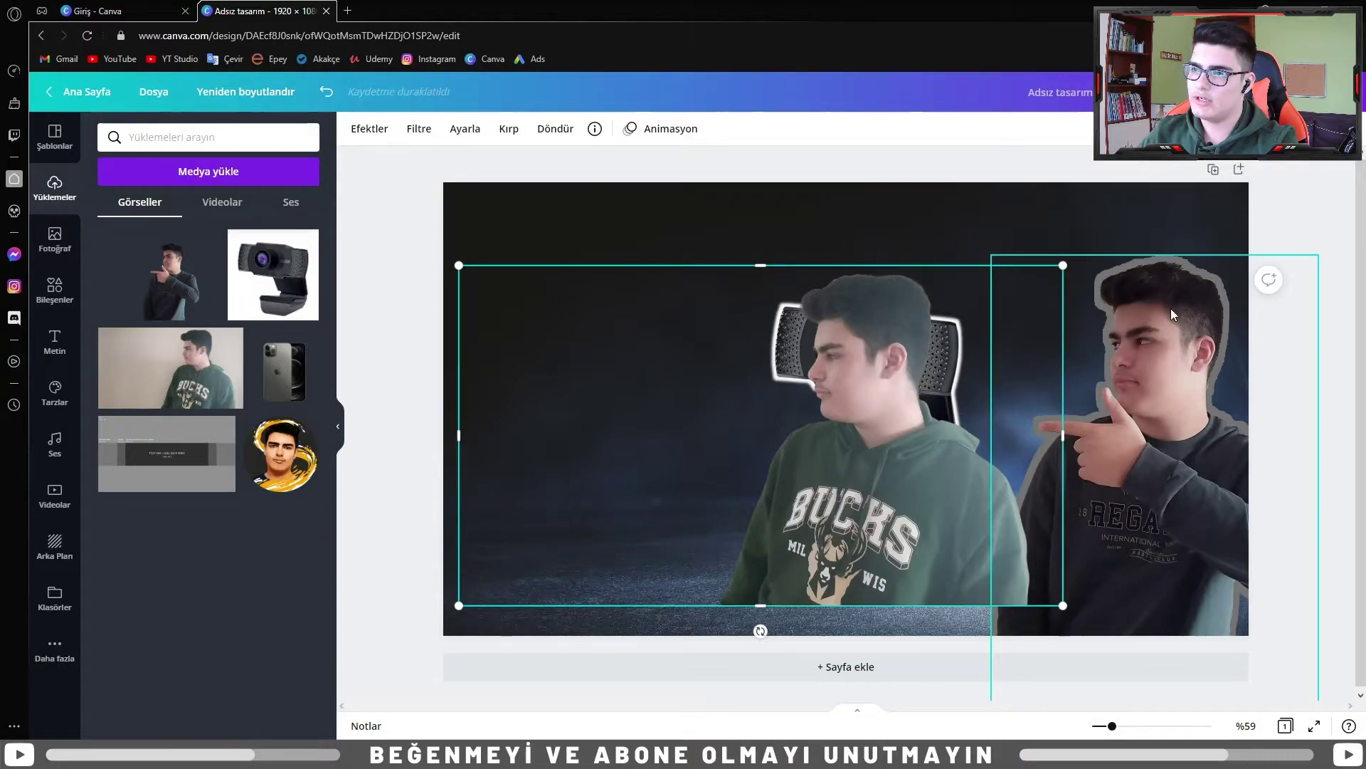
click(424, 135)
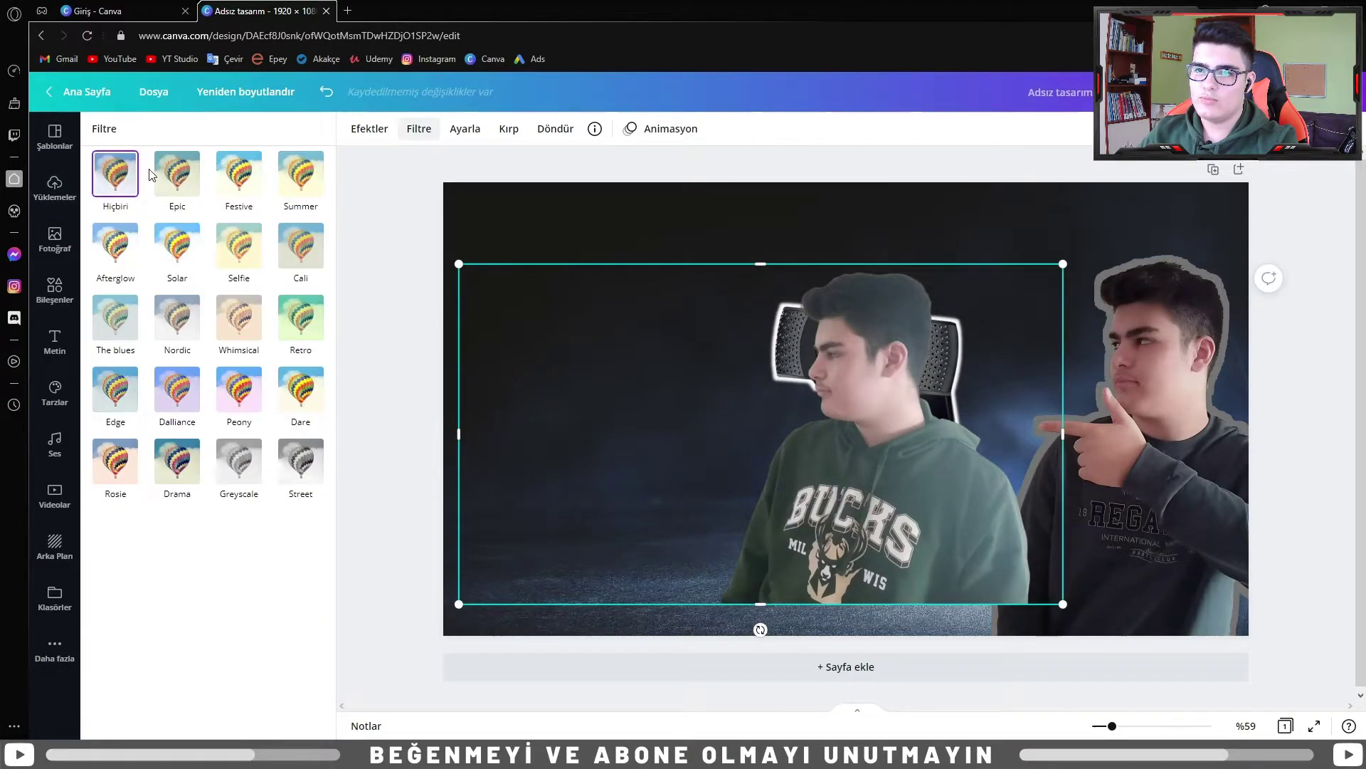
click(171, 174)
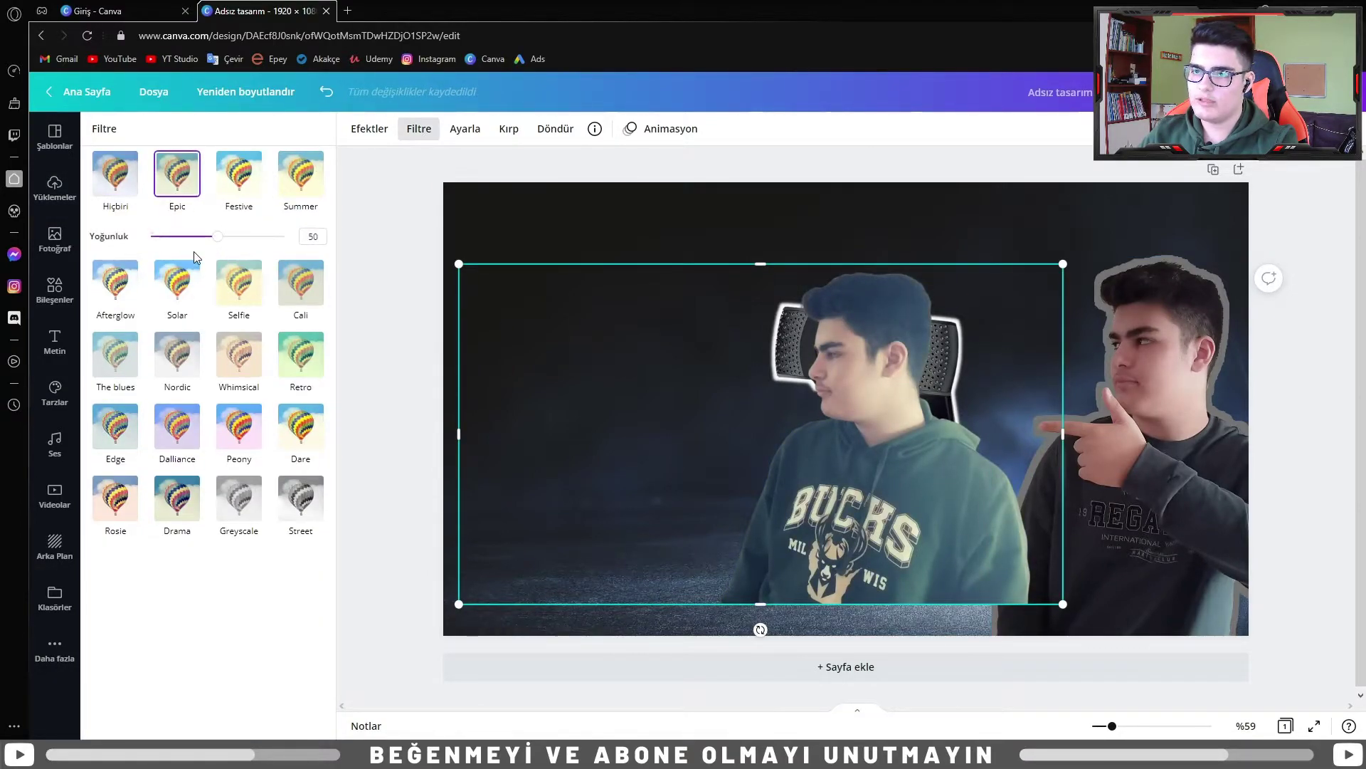
mouse_move(217, 236)
mouse_down()
mouse_move(264, 241)
mouse_move(189, 237)
mouse_up()
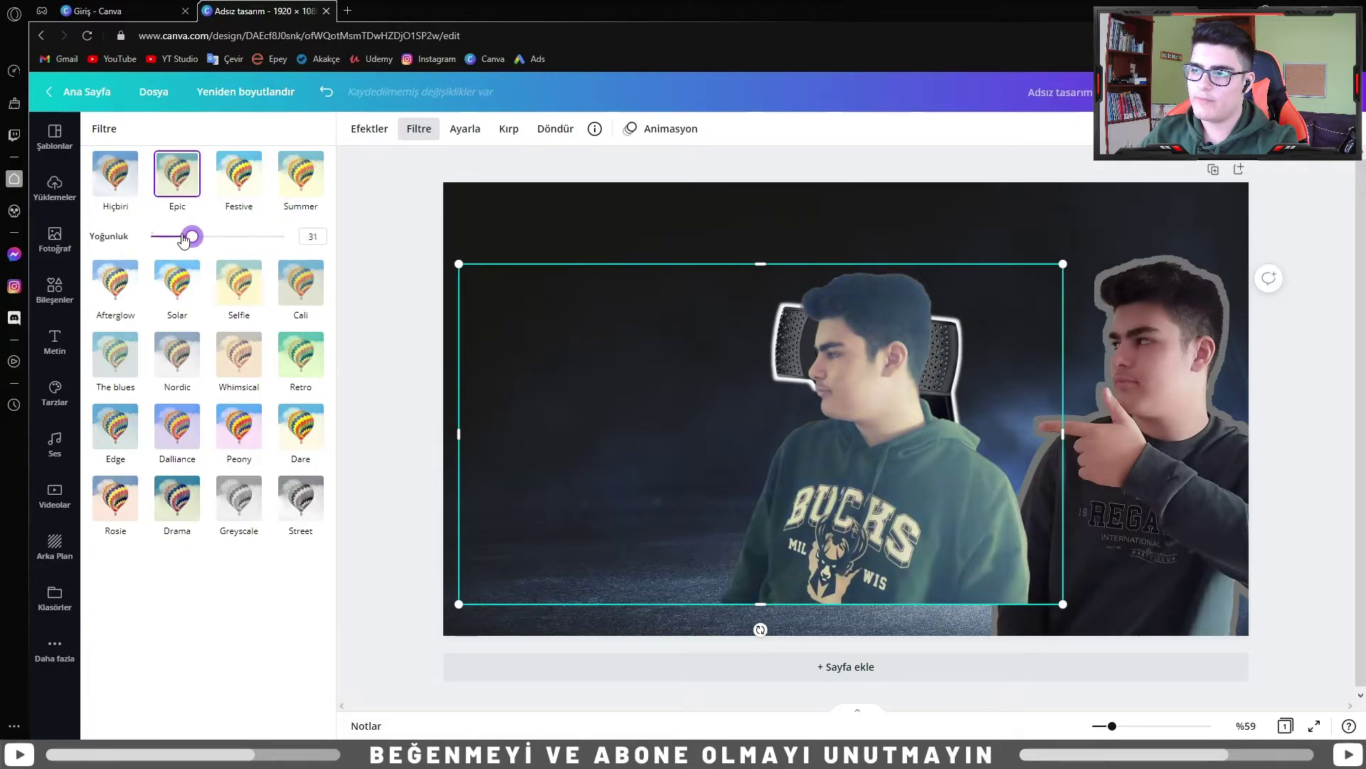
click(115, 174)
Set the hoodie cutout's brightness to -16 and enlarge it toward the lower right
click(468, 139)
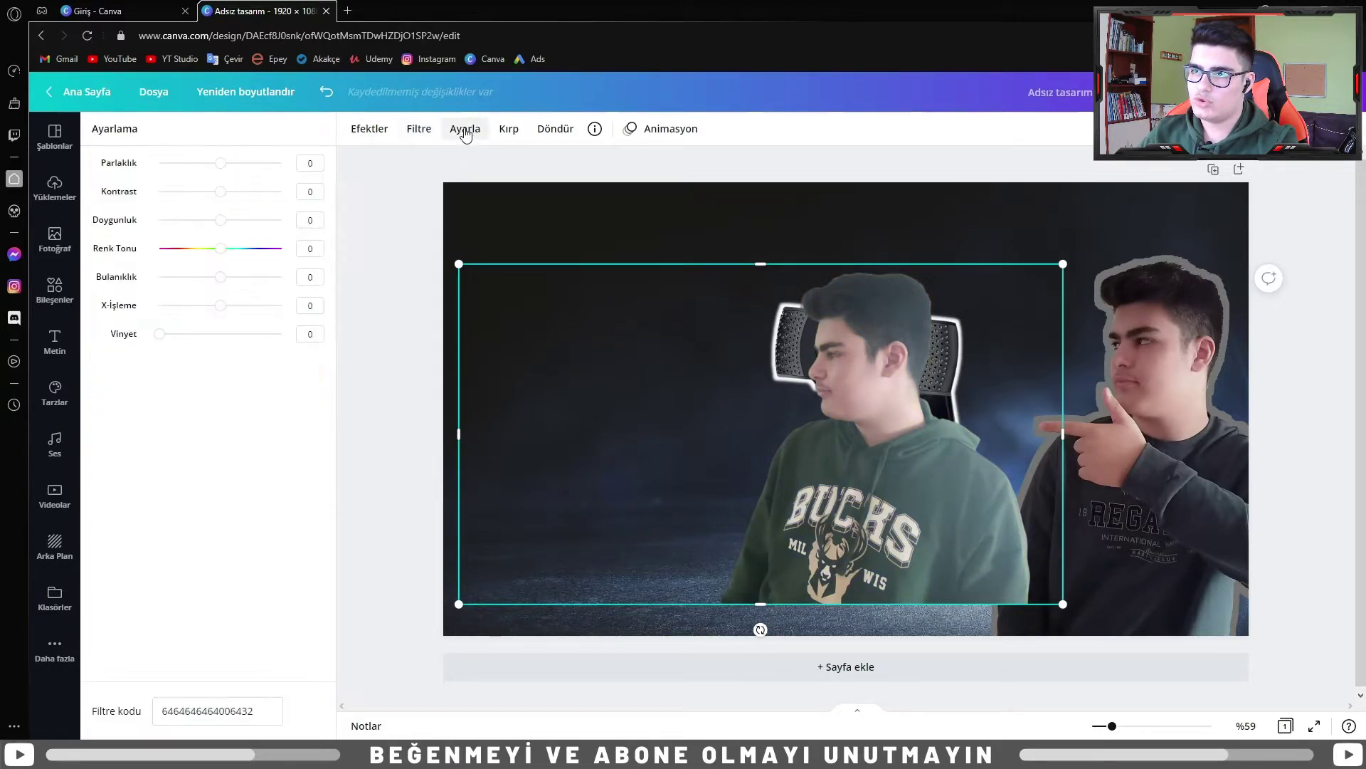
drag(221, 170, 210, 189)
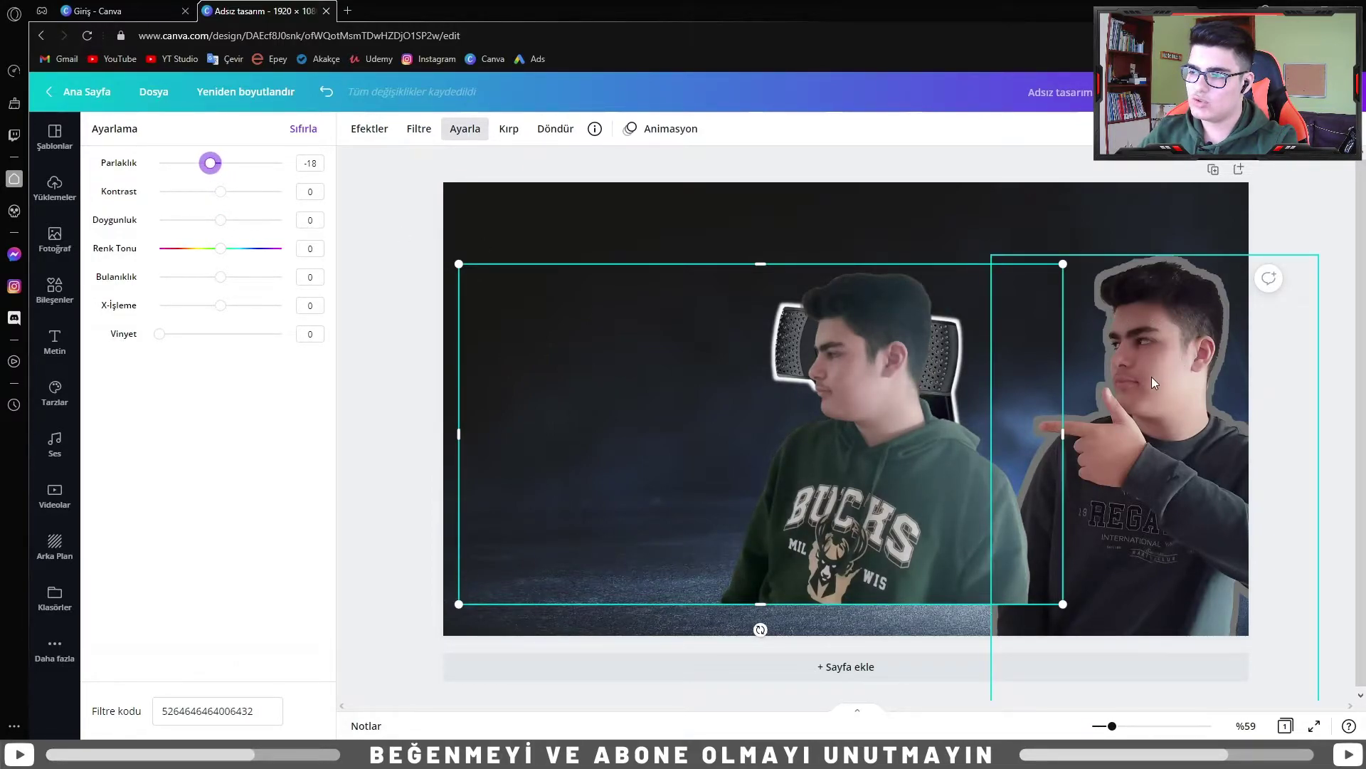
mouse_move(211, 164)
mouse_down()
mouse_move(232, 168)
mouse_move(213, 199)
mouse_up()
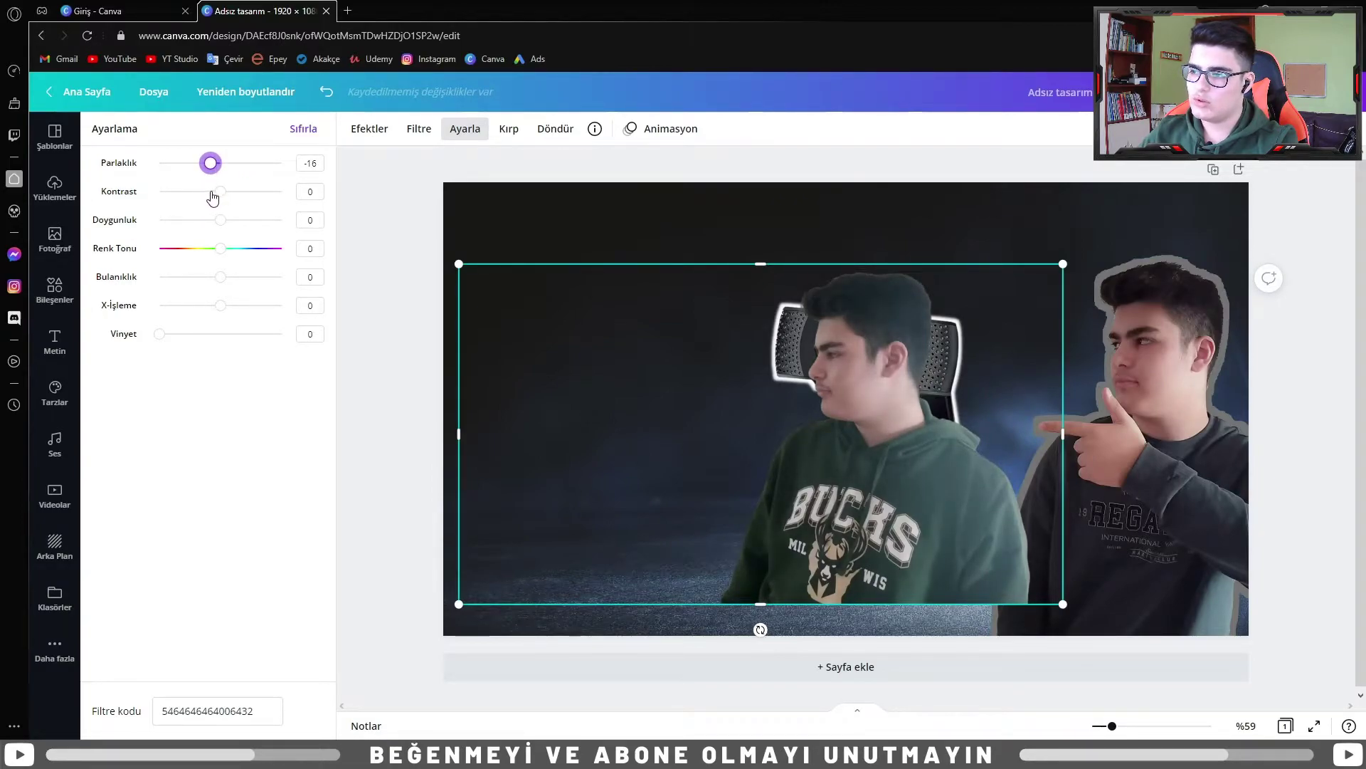
drag(846, 401, 864, 391)
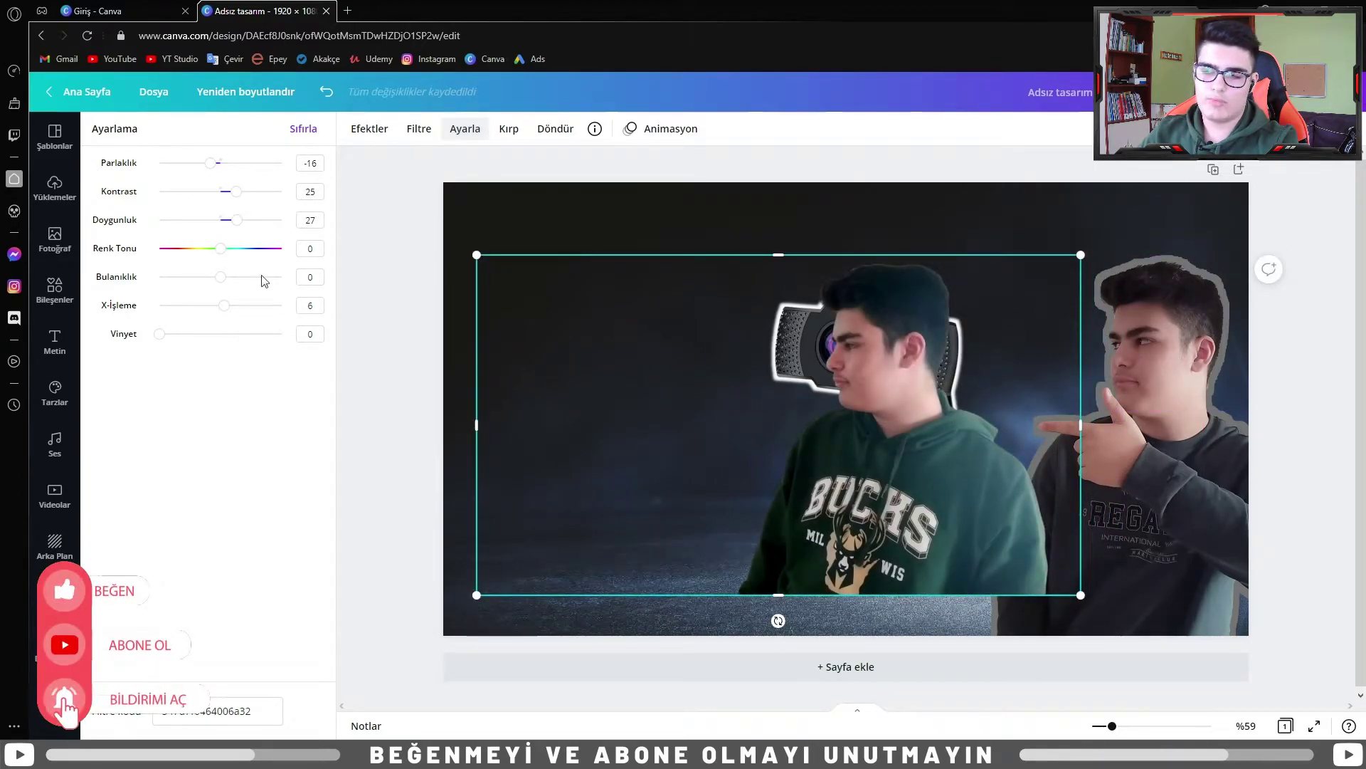
drag(1080, 254, 1270, 207)
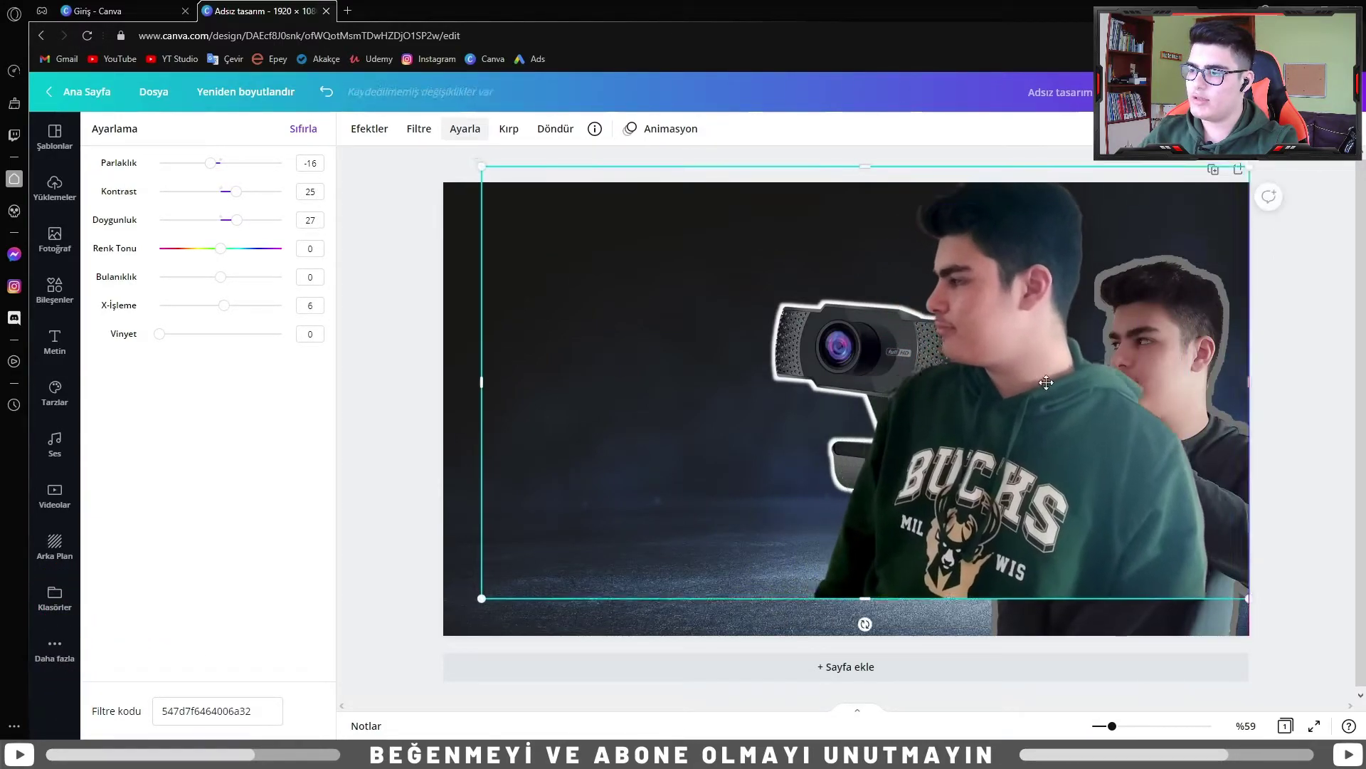
drag(1034, 352, 1051, 408)
key(Escape)
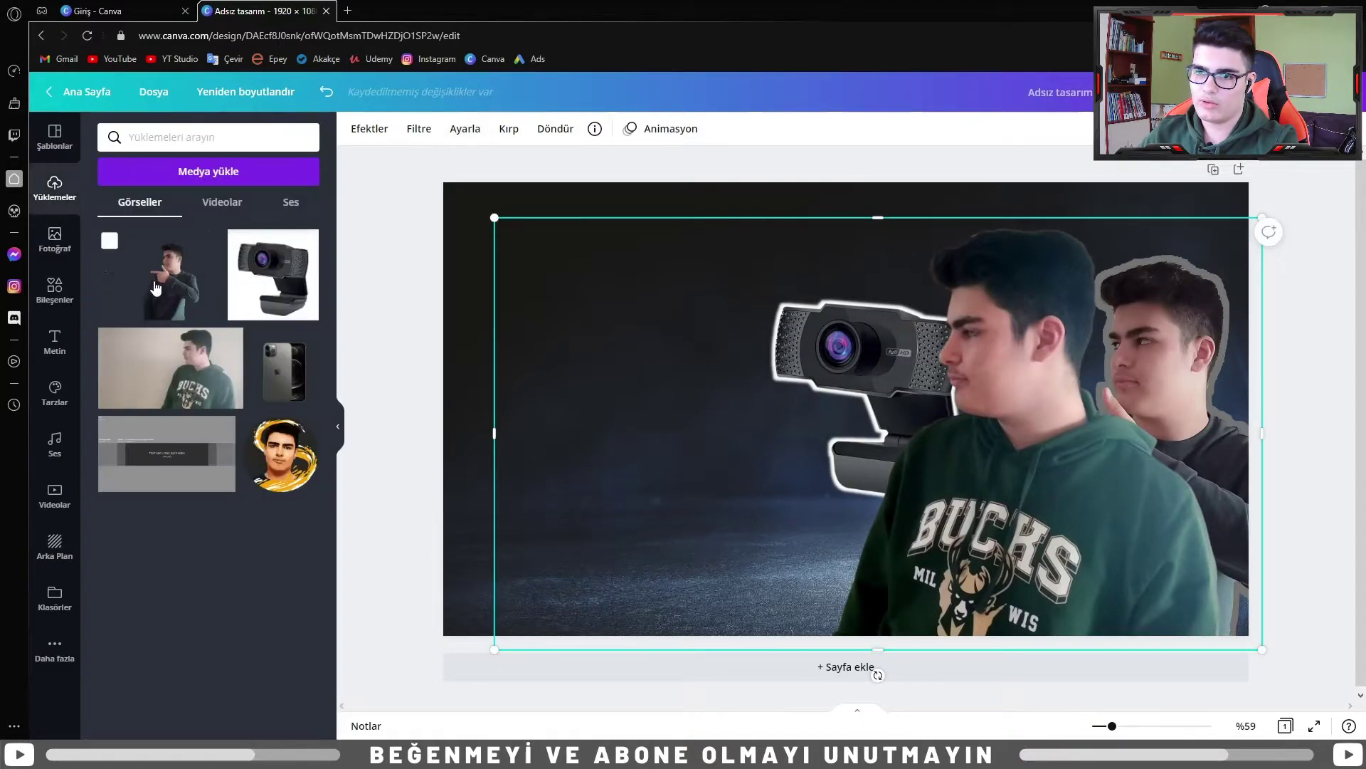
Delete the extra uncropped BUCKS photo and select the large person cutout
drag(171, 367, 644, 384)
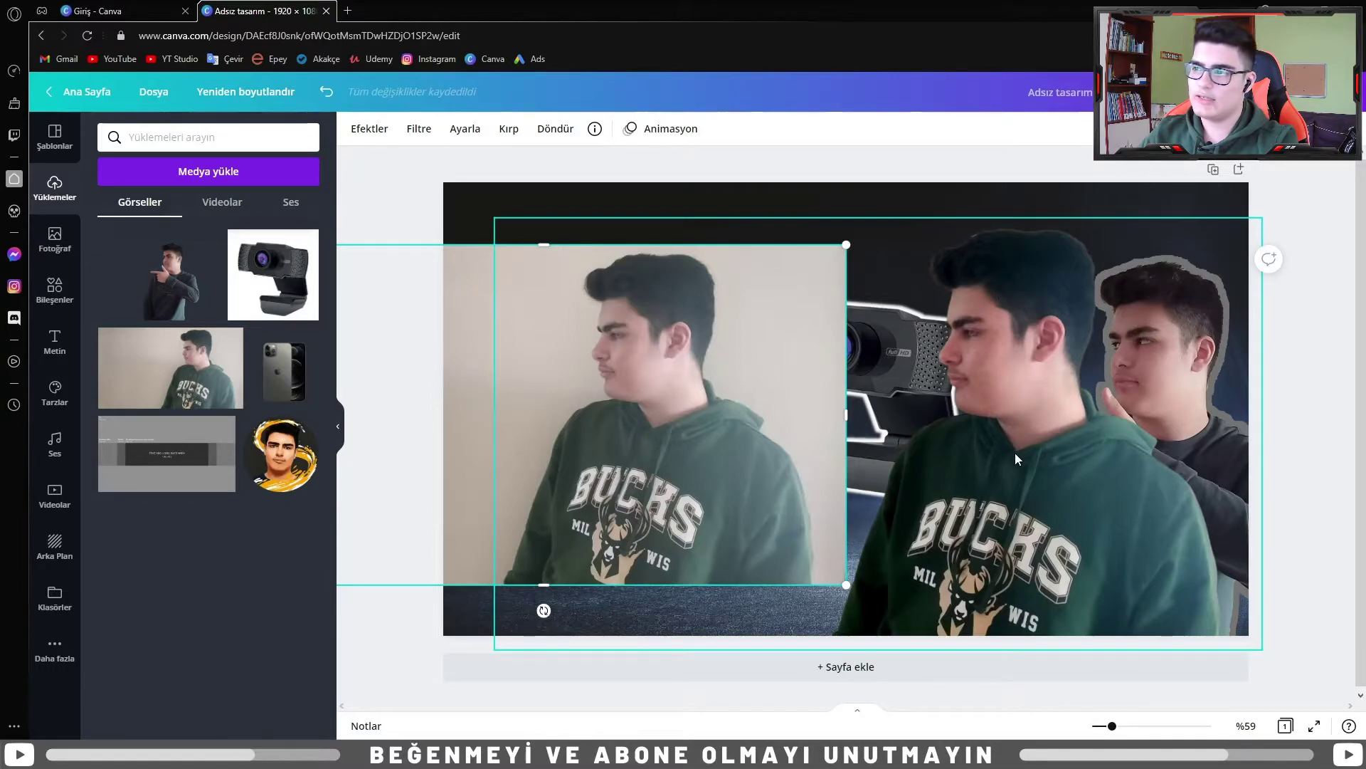
key(Delete)
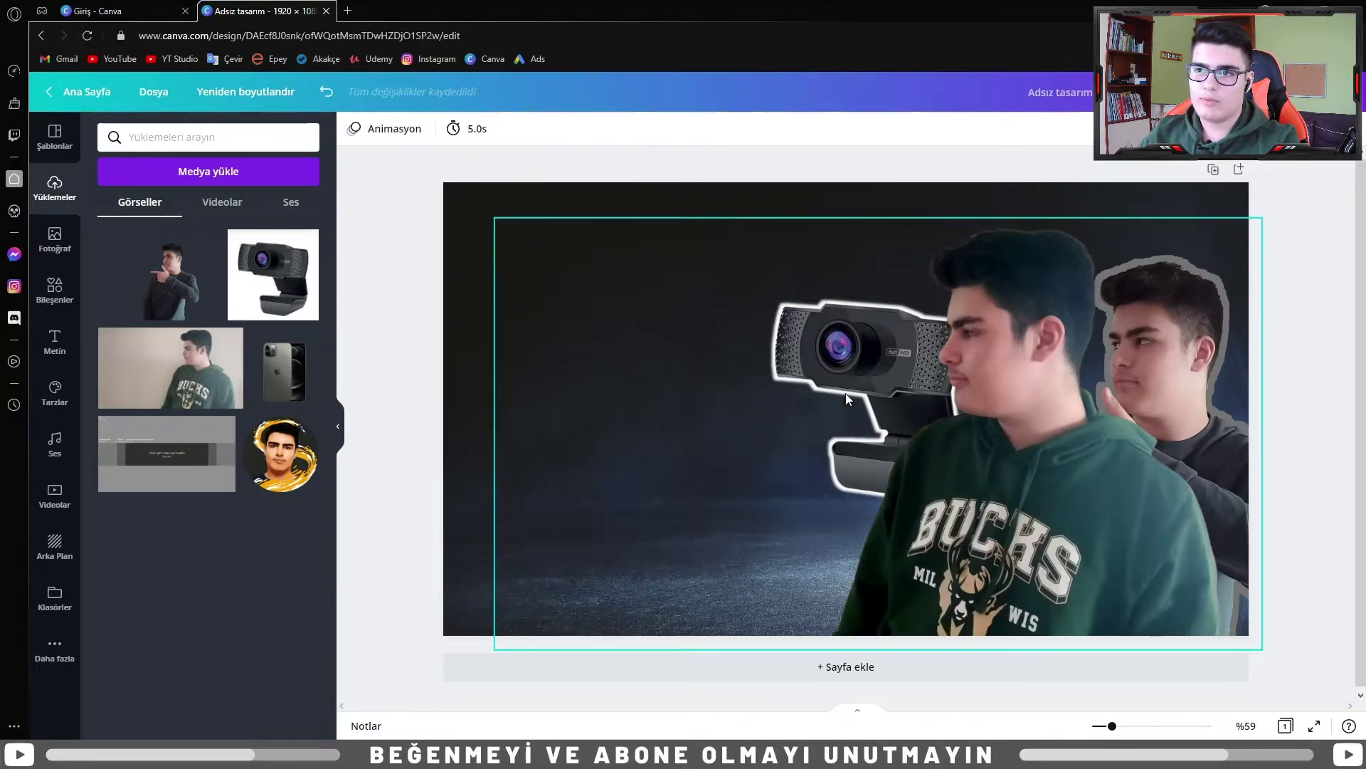
click(712, 366)
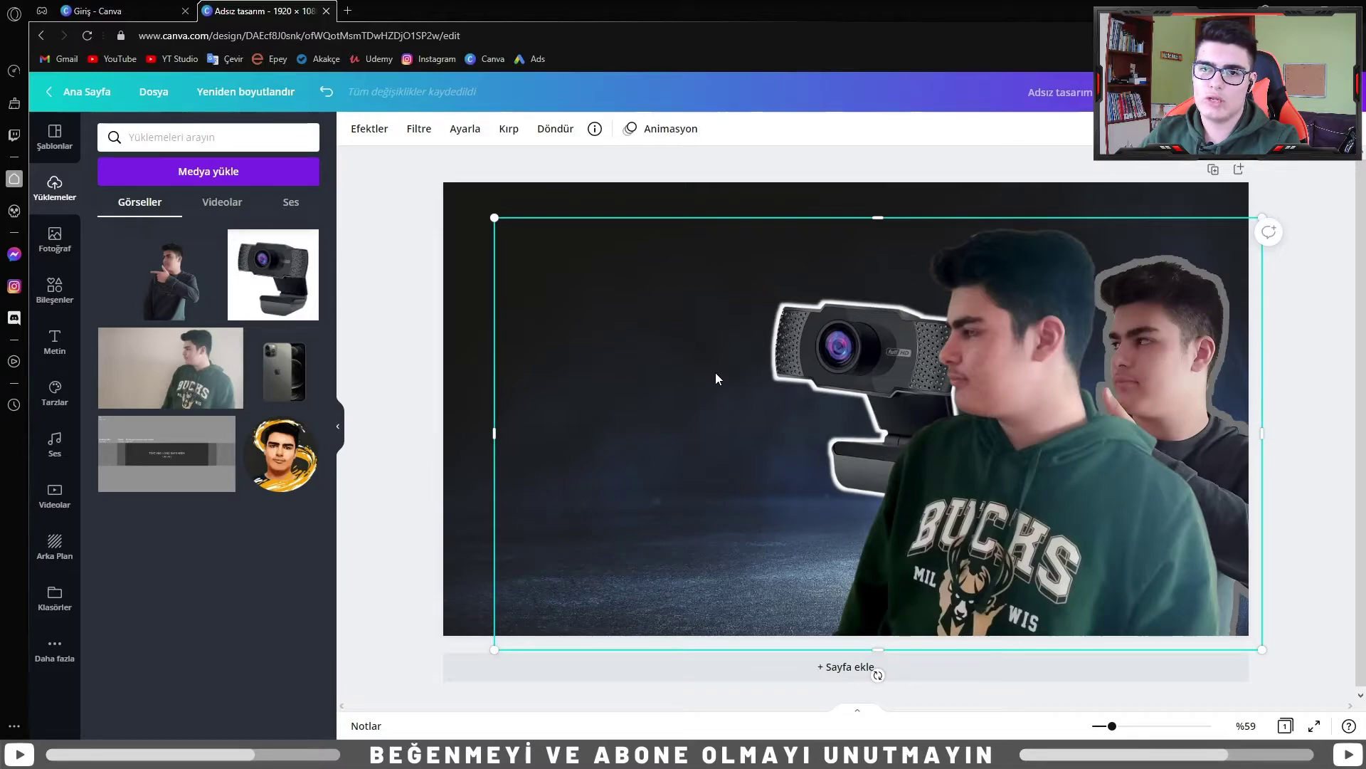
Nudge the hoodie cutout up-left, then try and remove a Standart shadow on it
drag(891, 361, 886, 347)
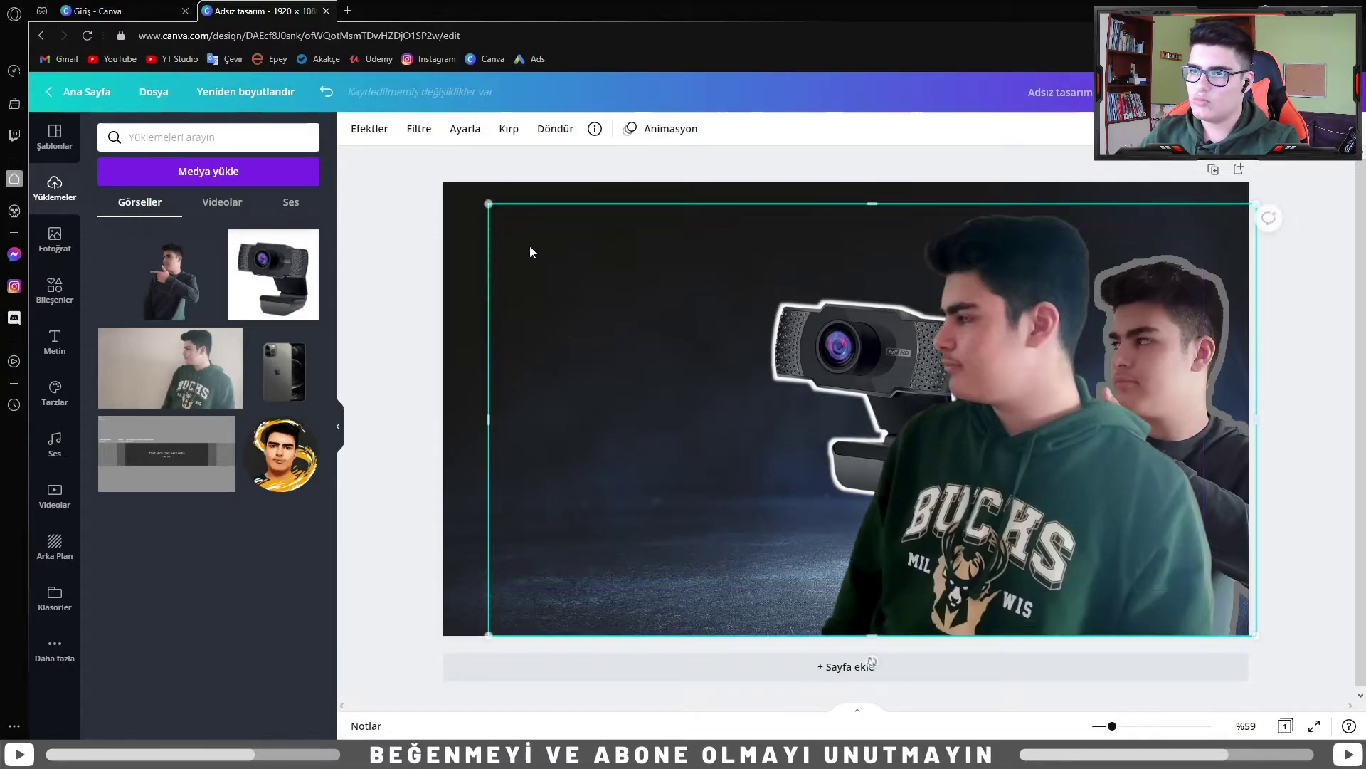
click(372, 140)
scroll(213, 399, down, 1)
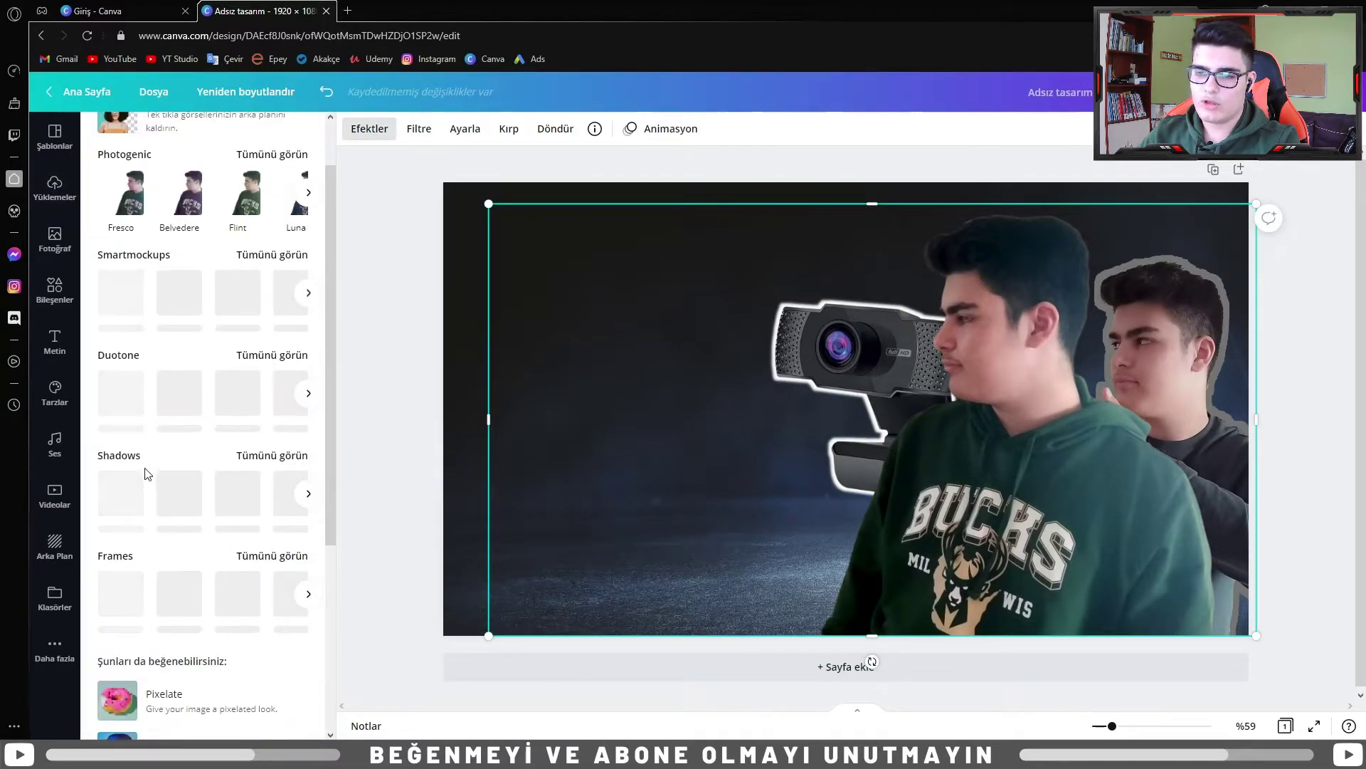
click(258, 455)
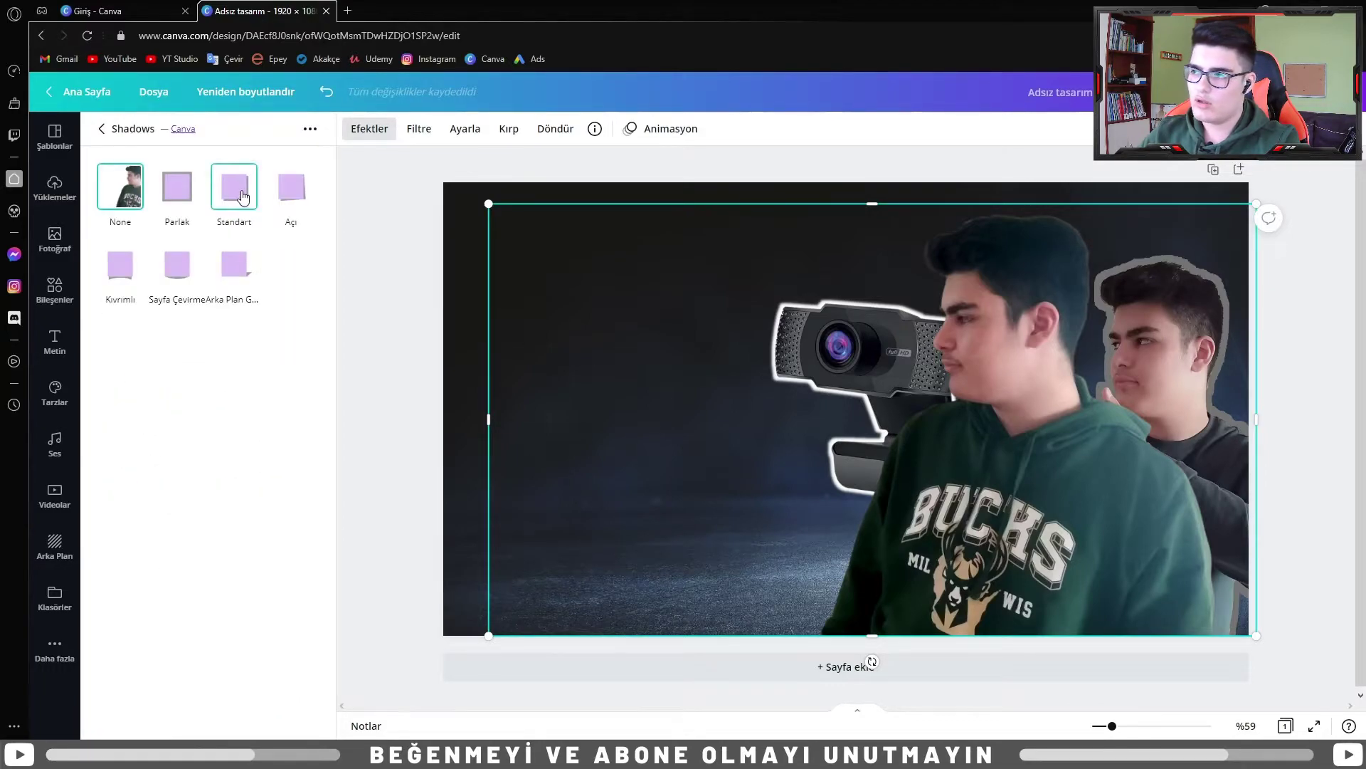
click(241, 191)
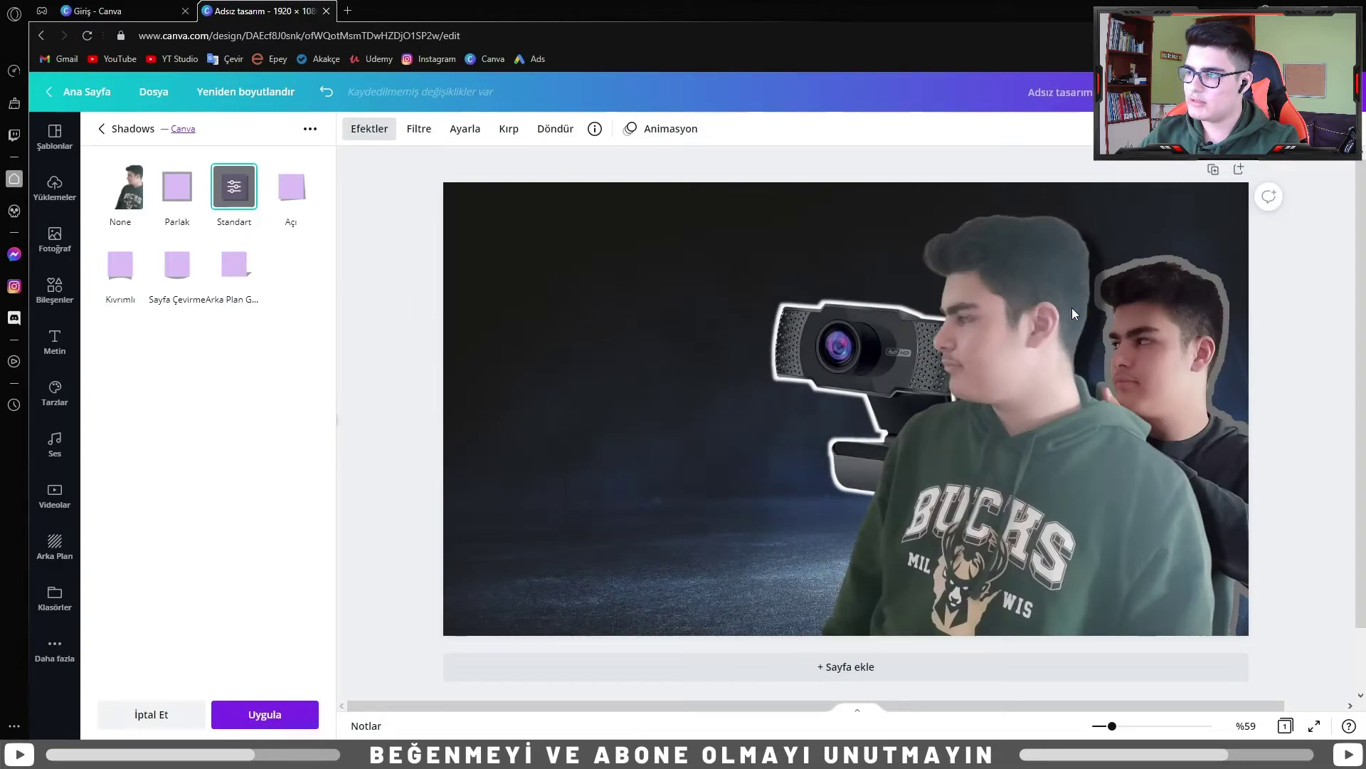
click(144, 184)
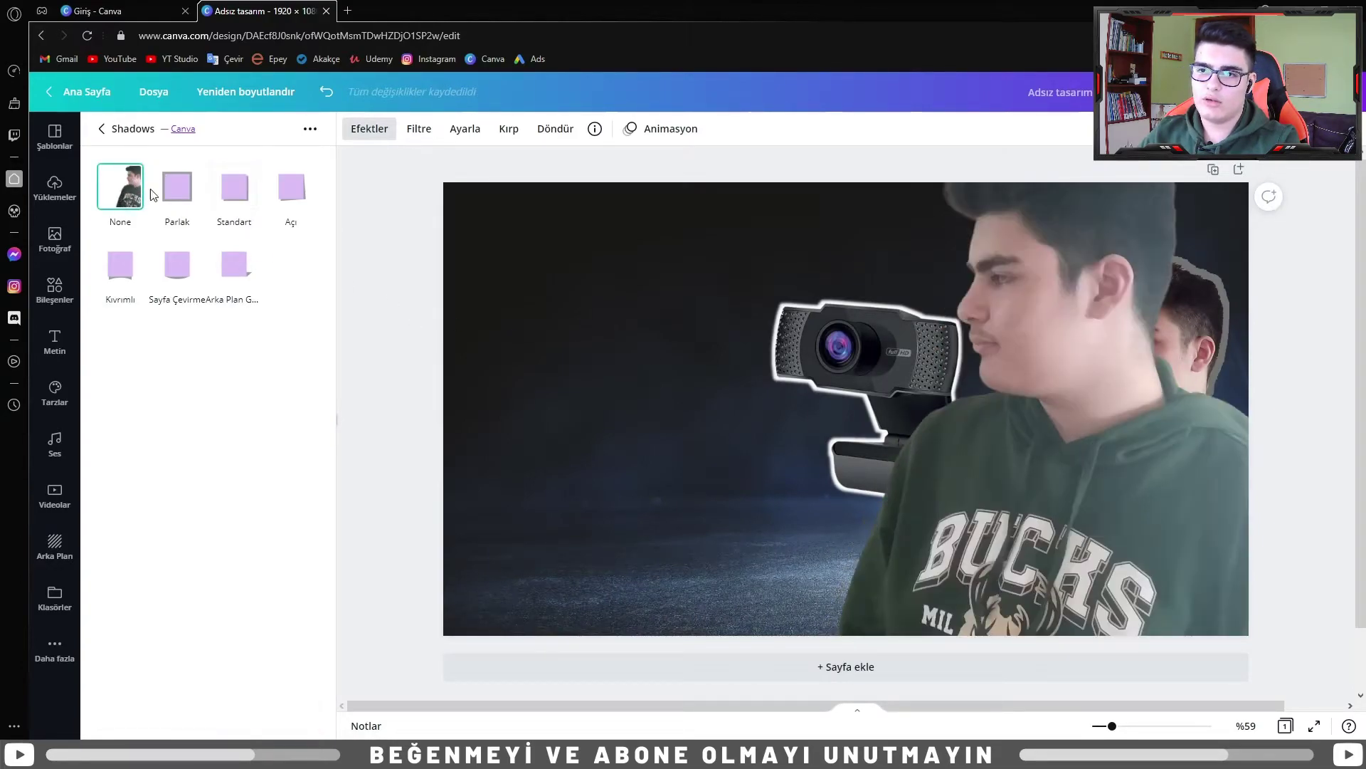
Apply a white Parlak glow (size 12, transparency 100, blur 5) and move the cutout left
click(177, 187)
click(178, 188)
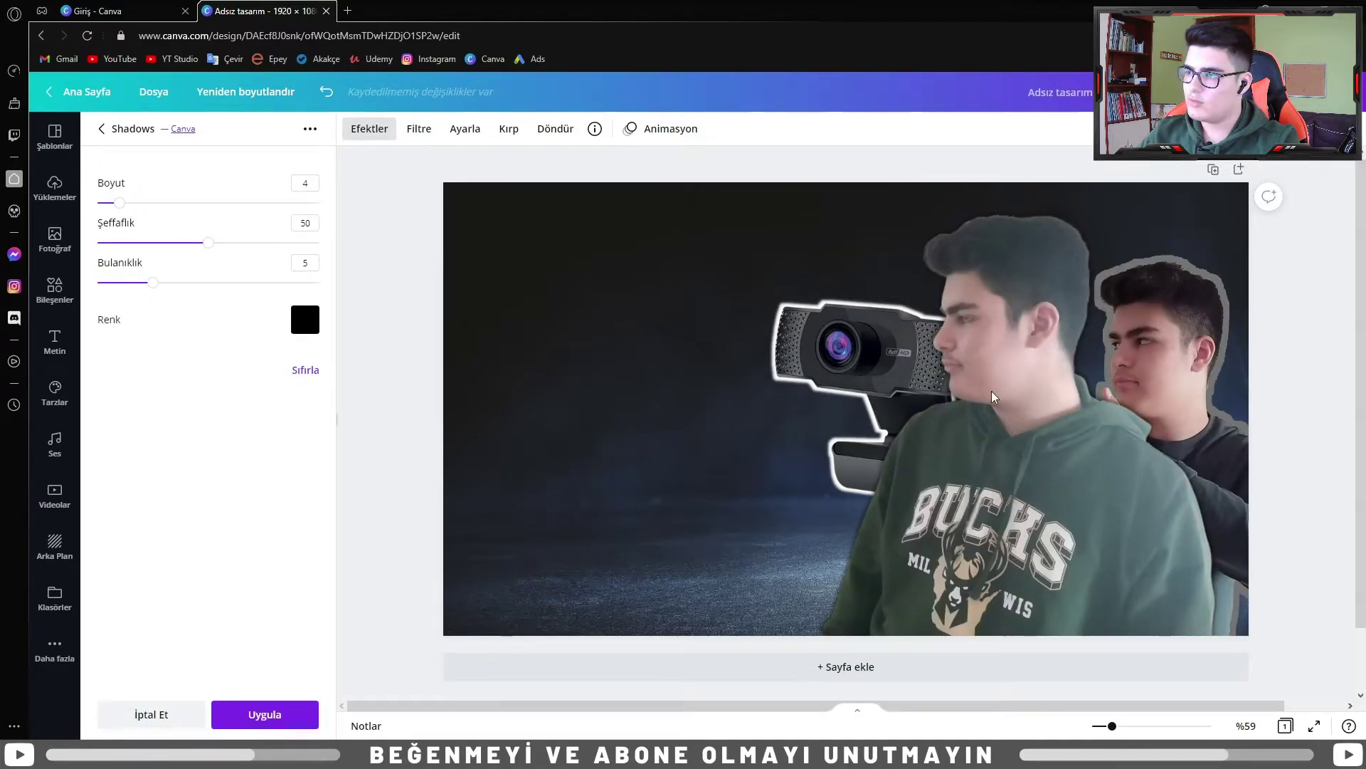
drag(209, 243, 324, 243)
drag(153, 282, 72, 285)
drag(122, 204, 165, 230)
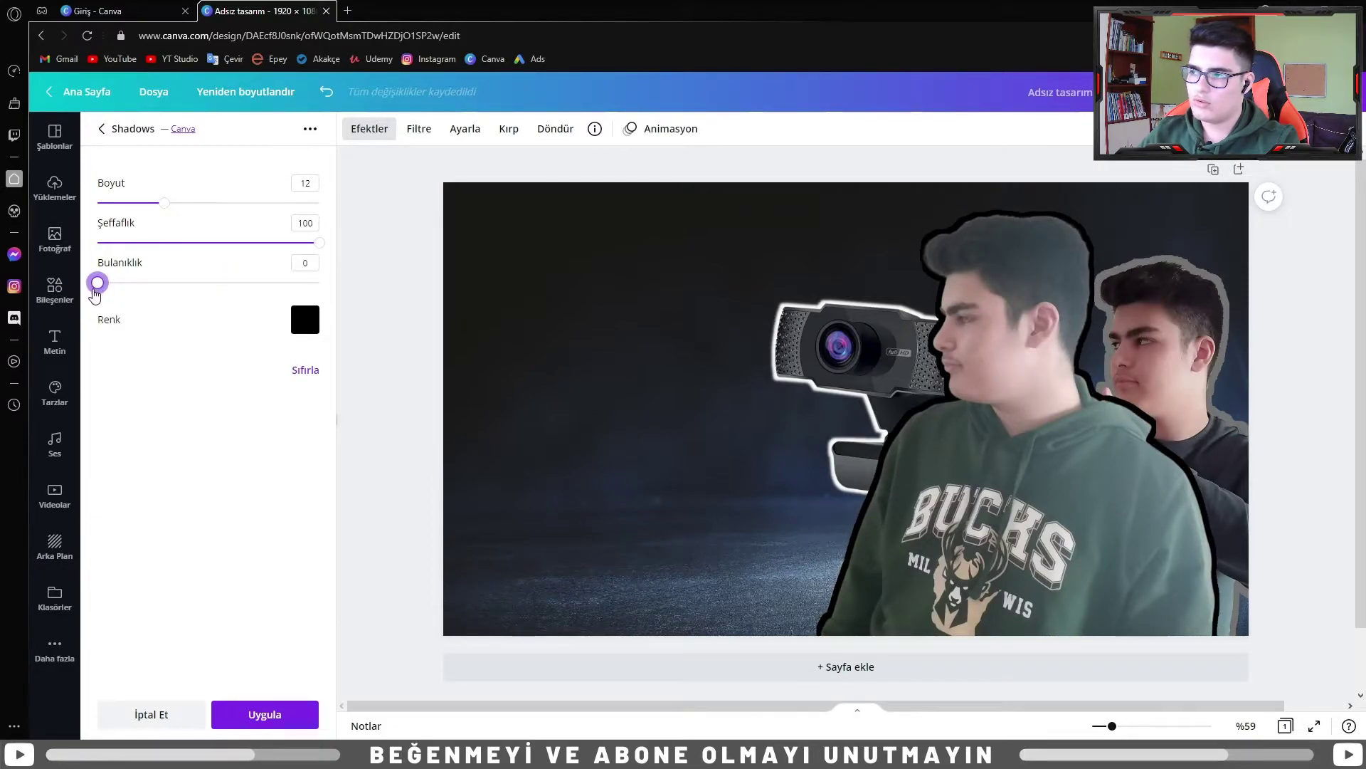
drag(100, 302, 141, 322)
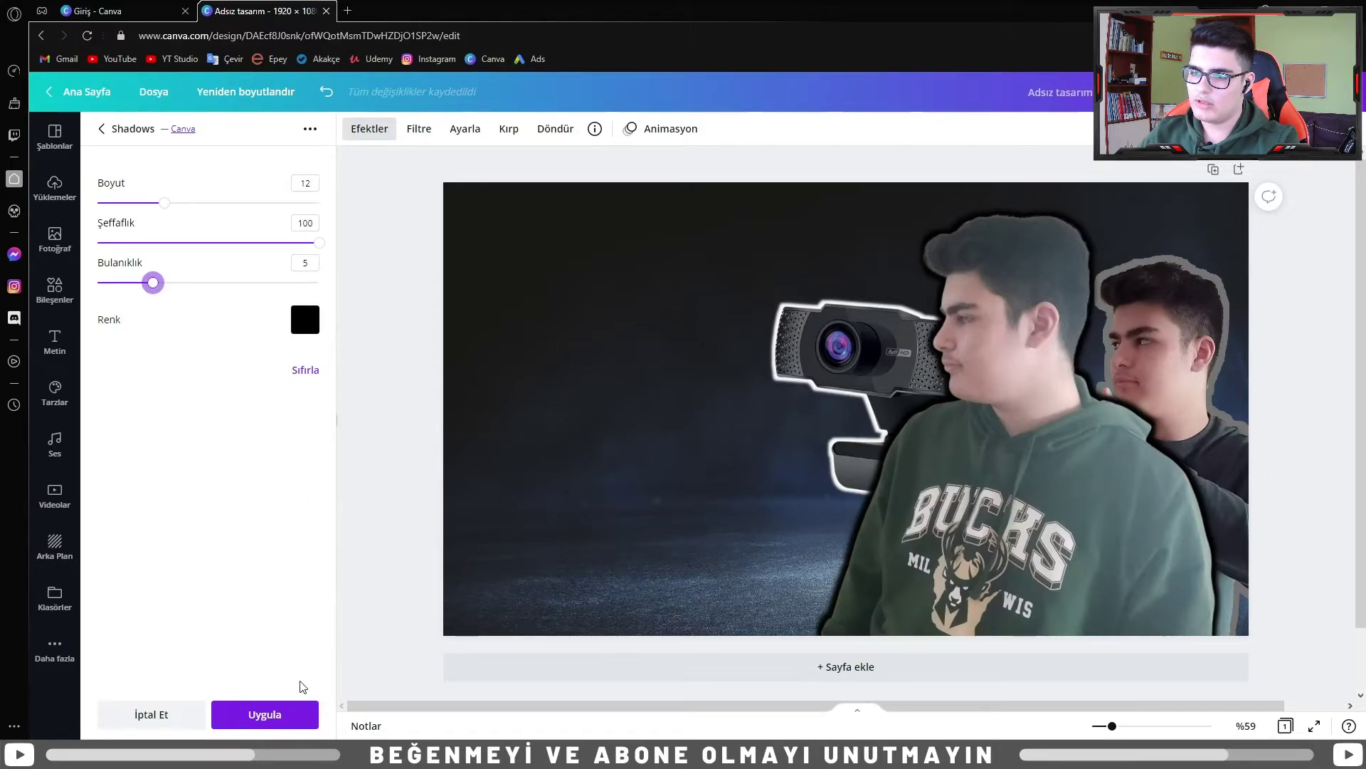
click(307, 321)
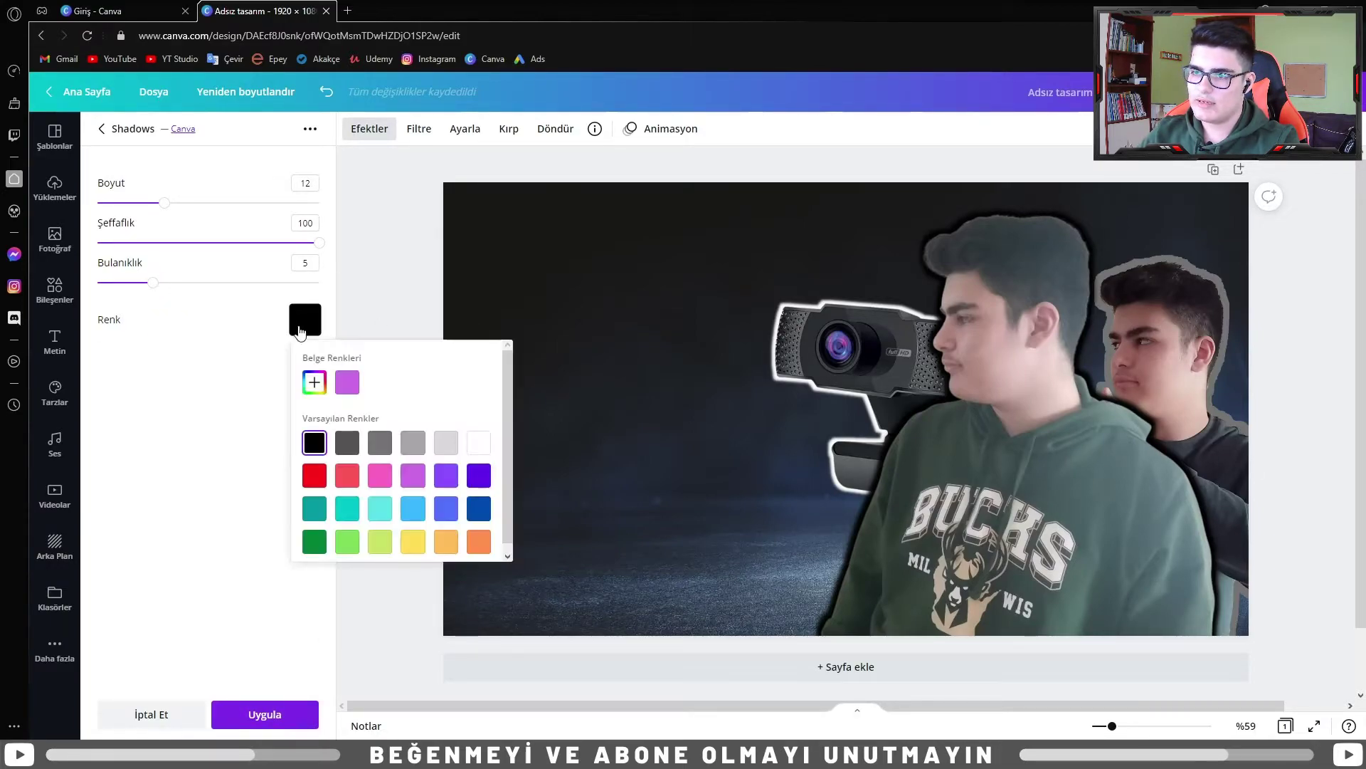
click(478, 442)
click(244, 507)
click(265, 714)
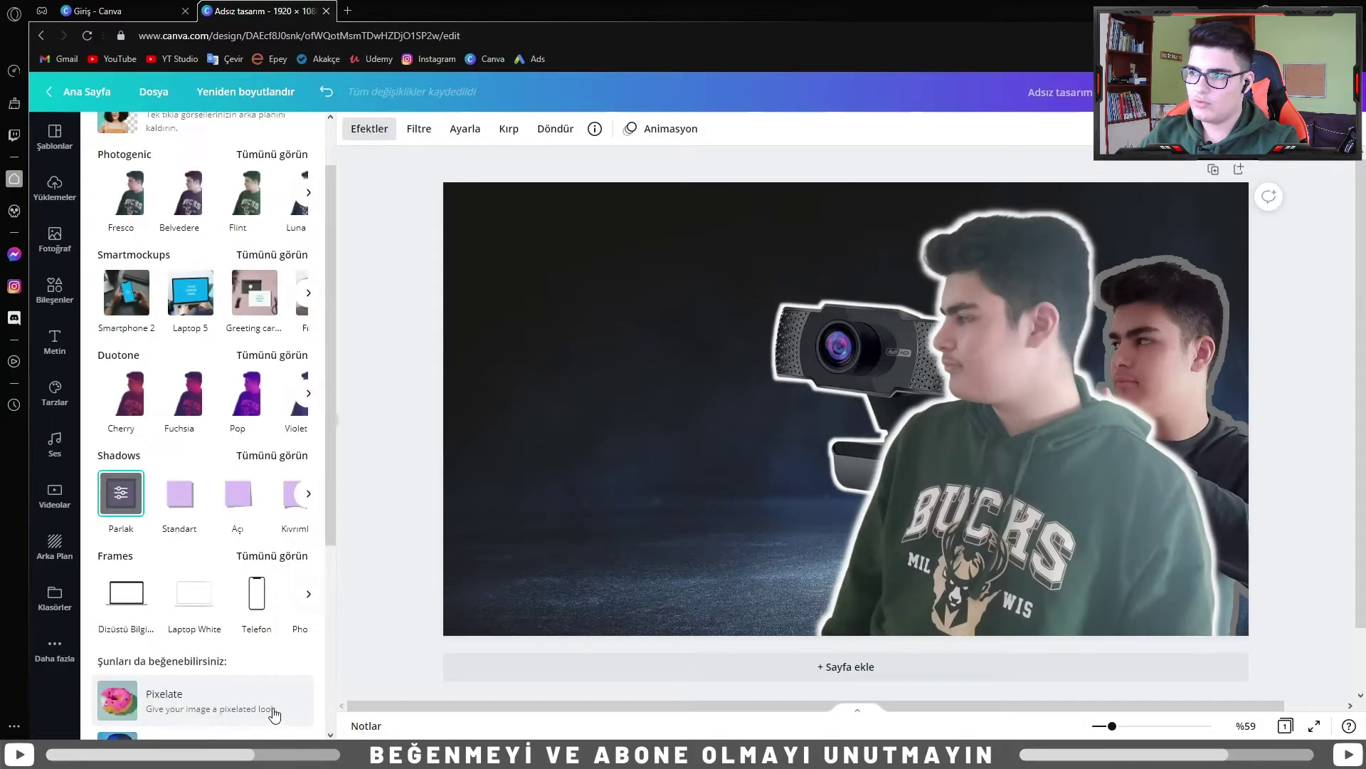
click(383, 510)
drag(1043, 464, 986, 460)
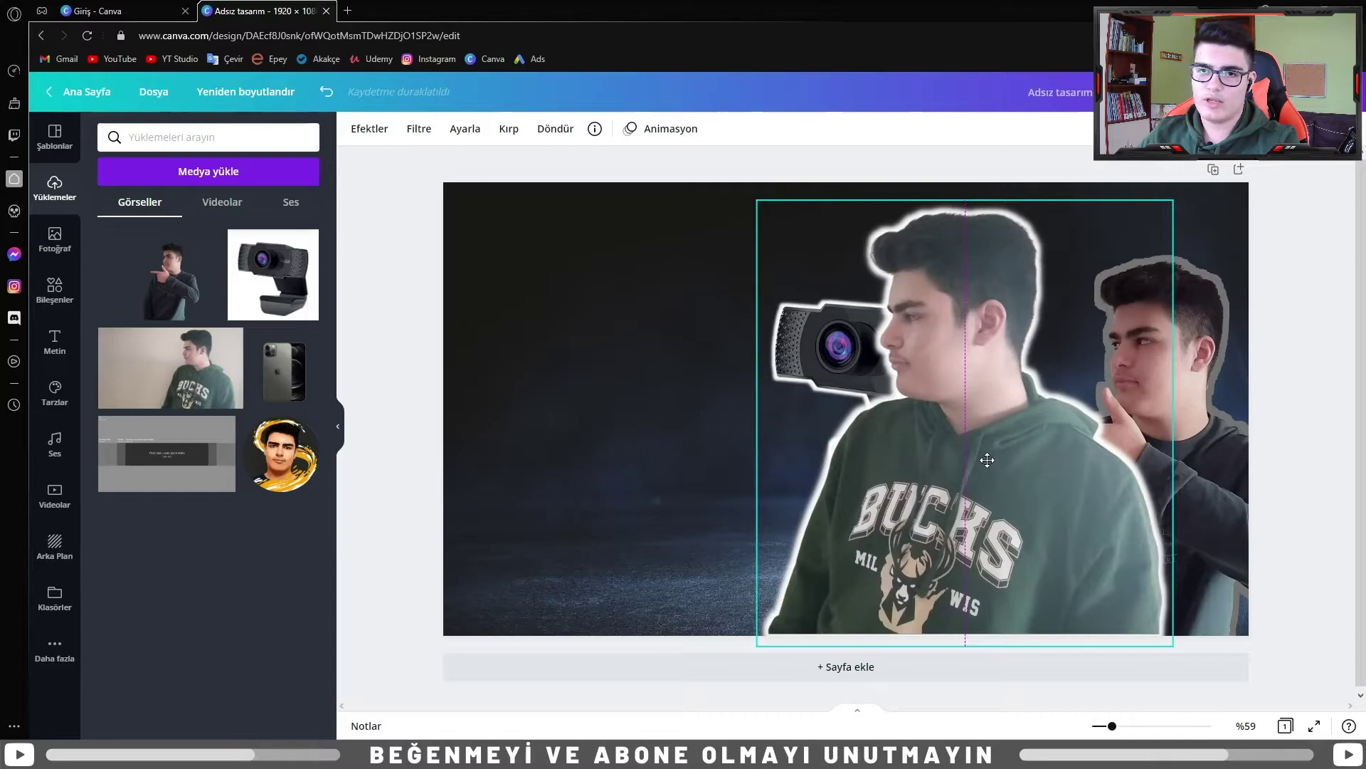
Shift the cutout slightly left and place the iPhone image on the page's left side
drag(987, 460, 974, 458)
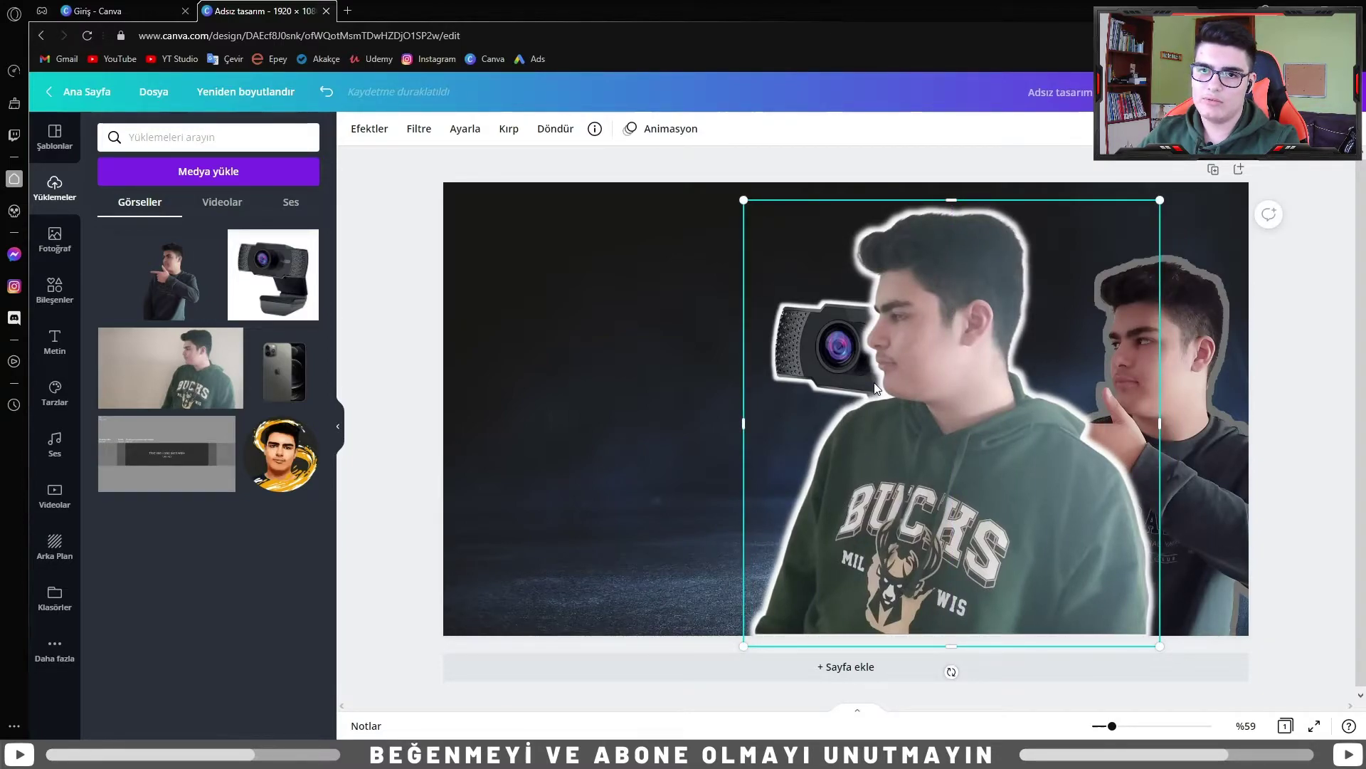
click(284, 370)
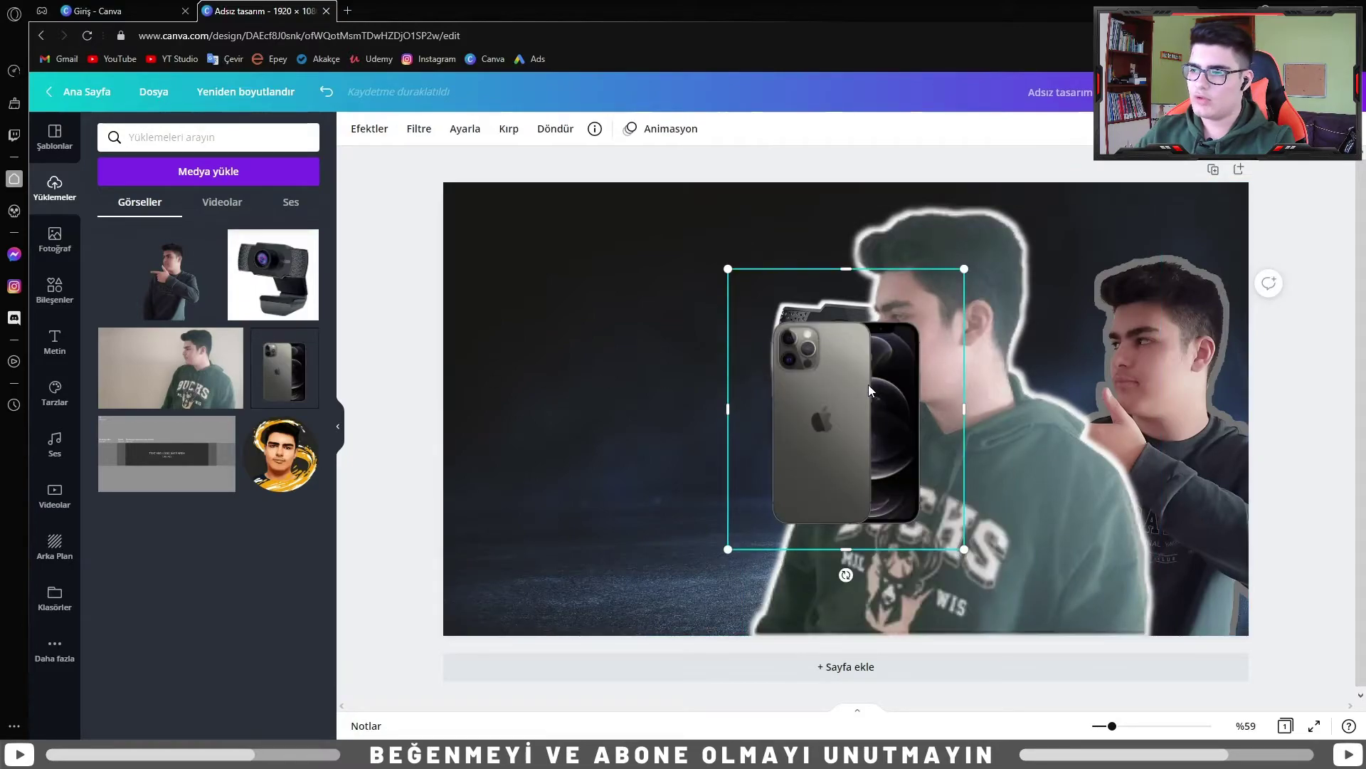
drag(869, 390, 712, 400)
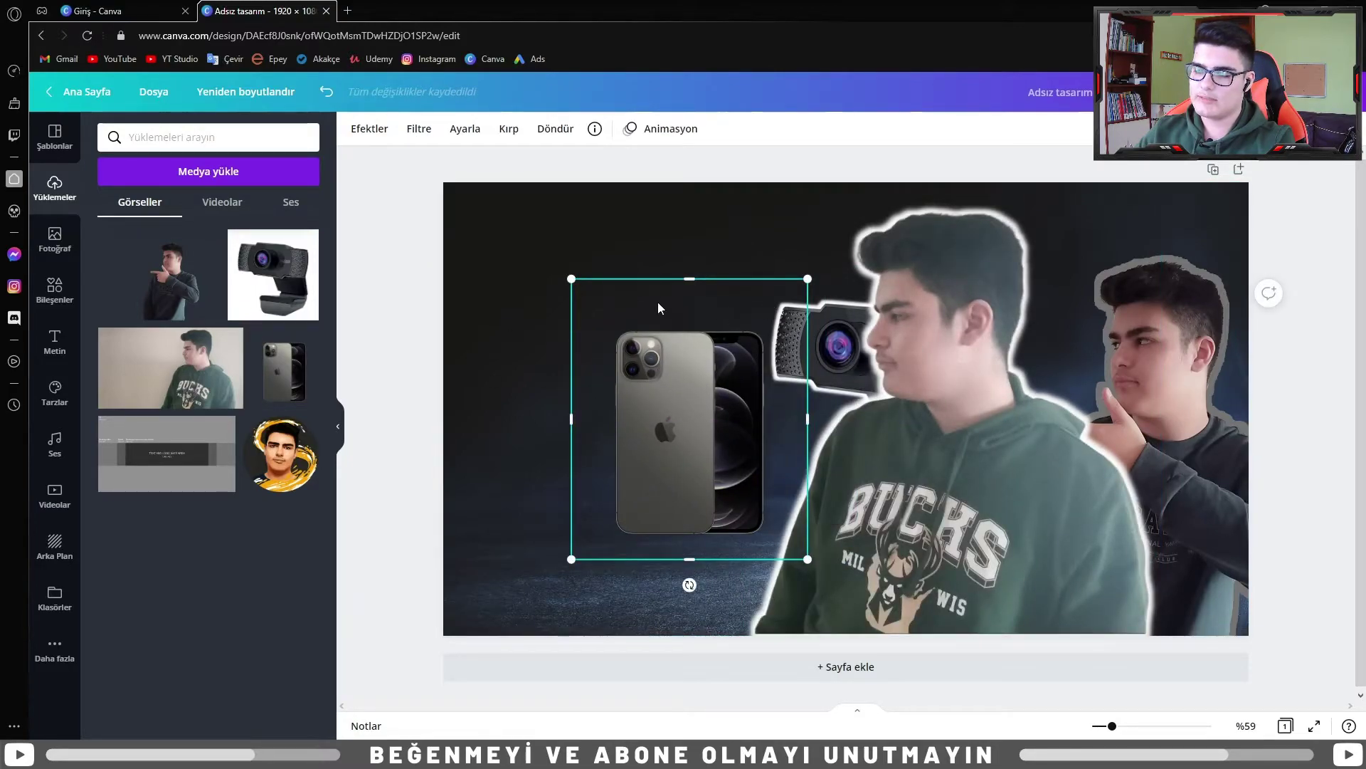
click(370, 129)
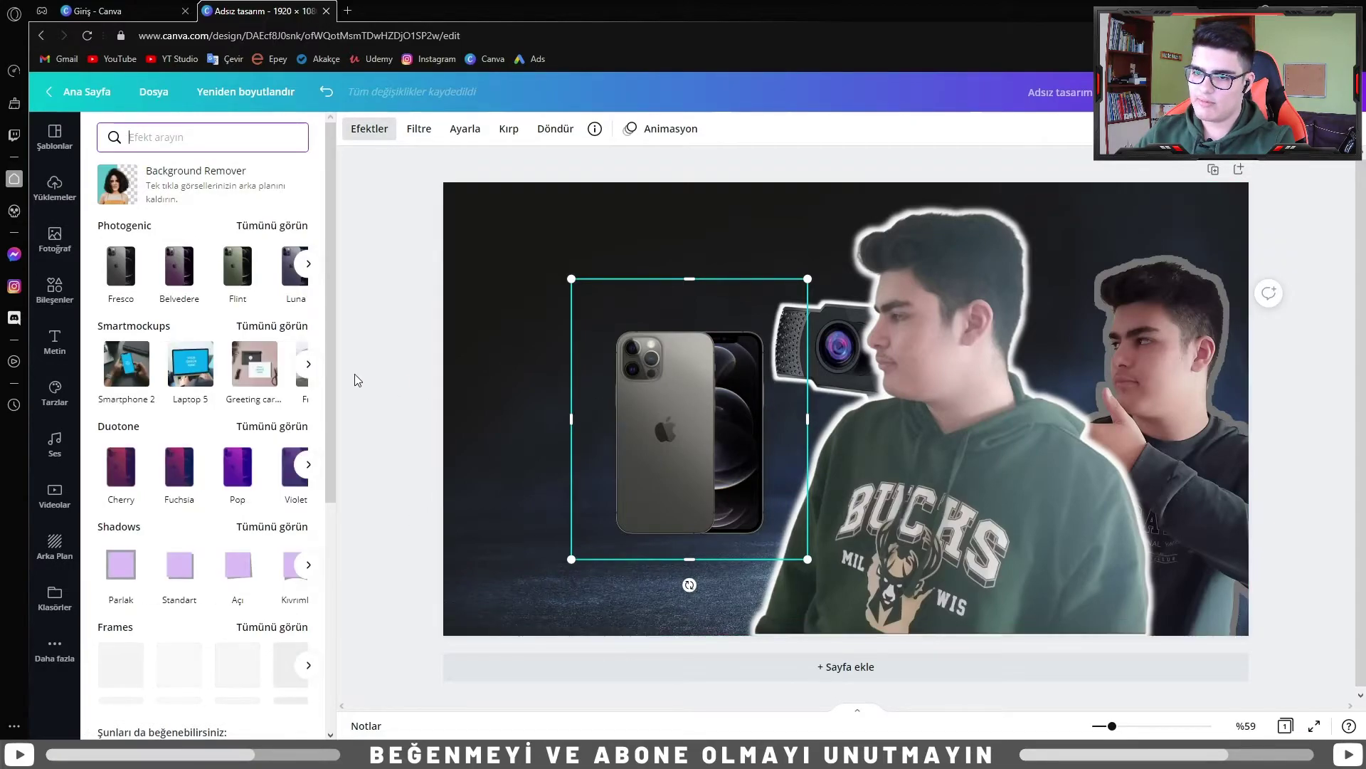
Try an Açı angled shadow on the phone: full opacity, no blur, maximum angle
scroll(199, 427, down, 2)
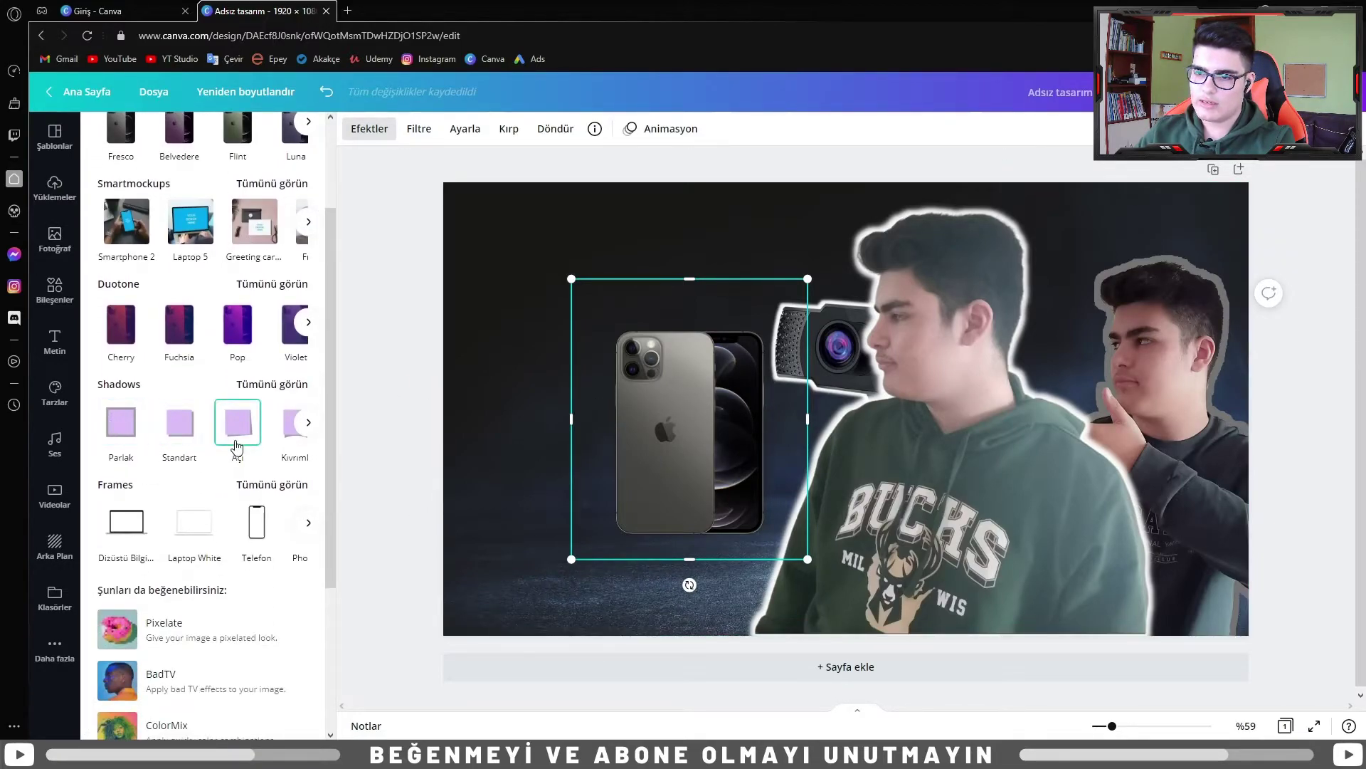
click(238, 426)
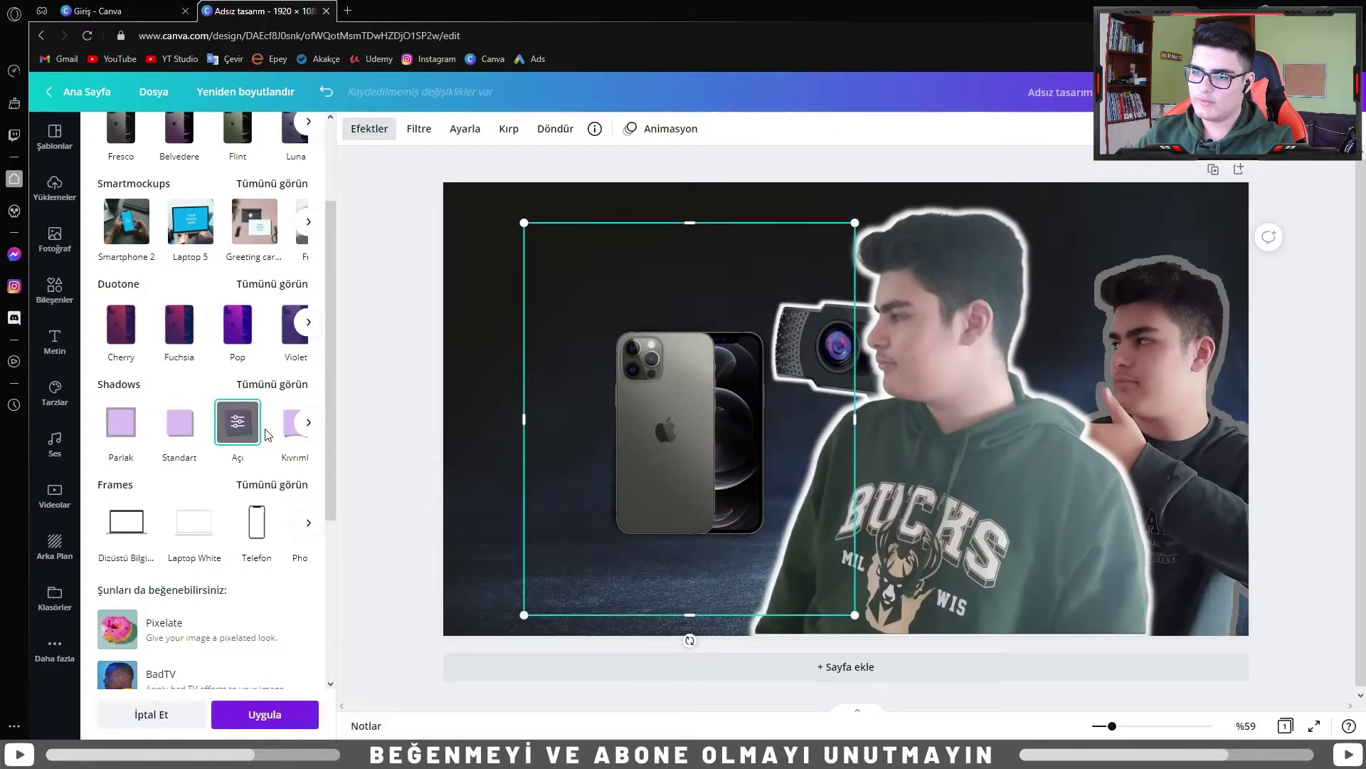
click(236, 425)
drag(208, 243, 319, 243)
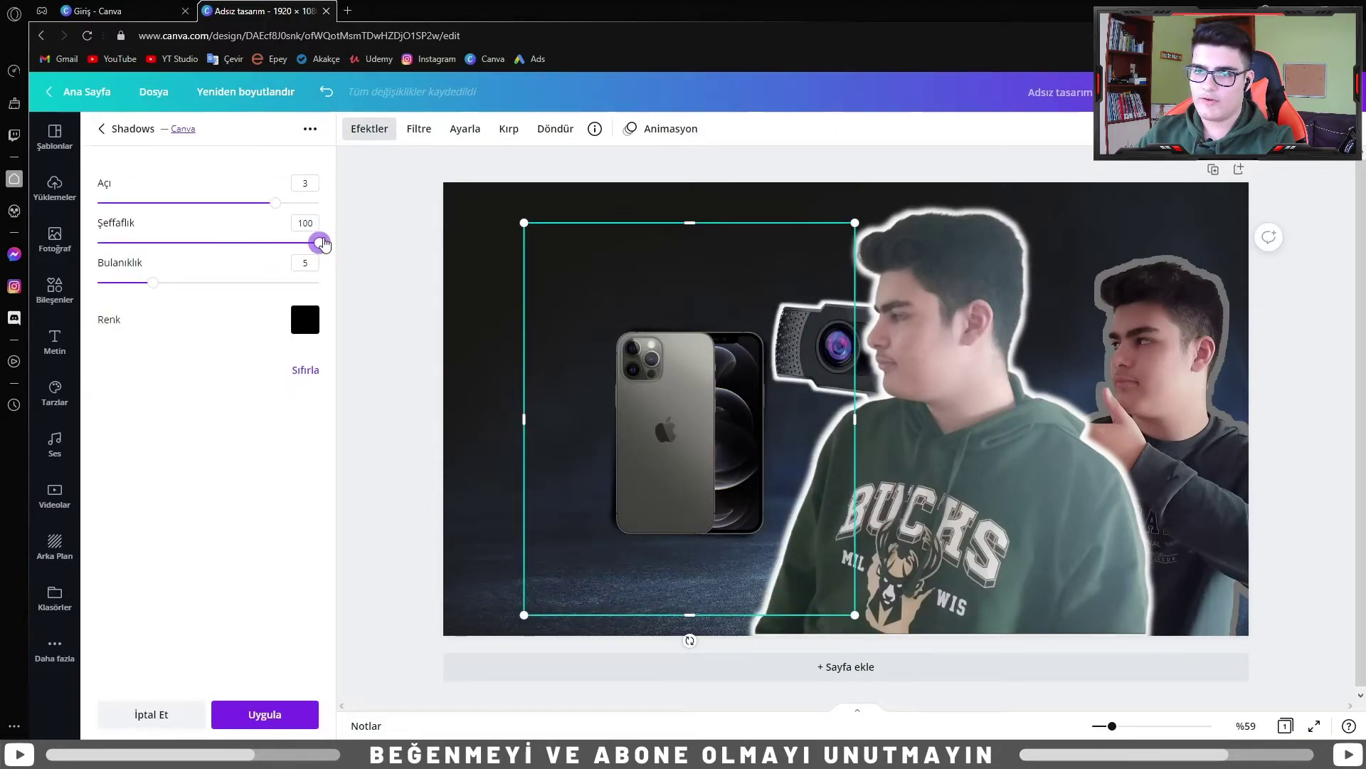
drag(153, 285, 72, 293)
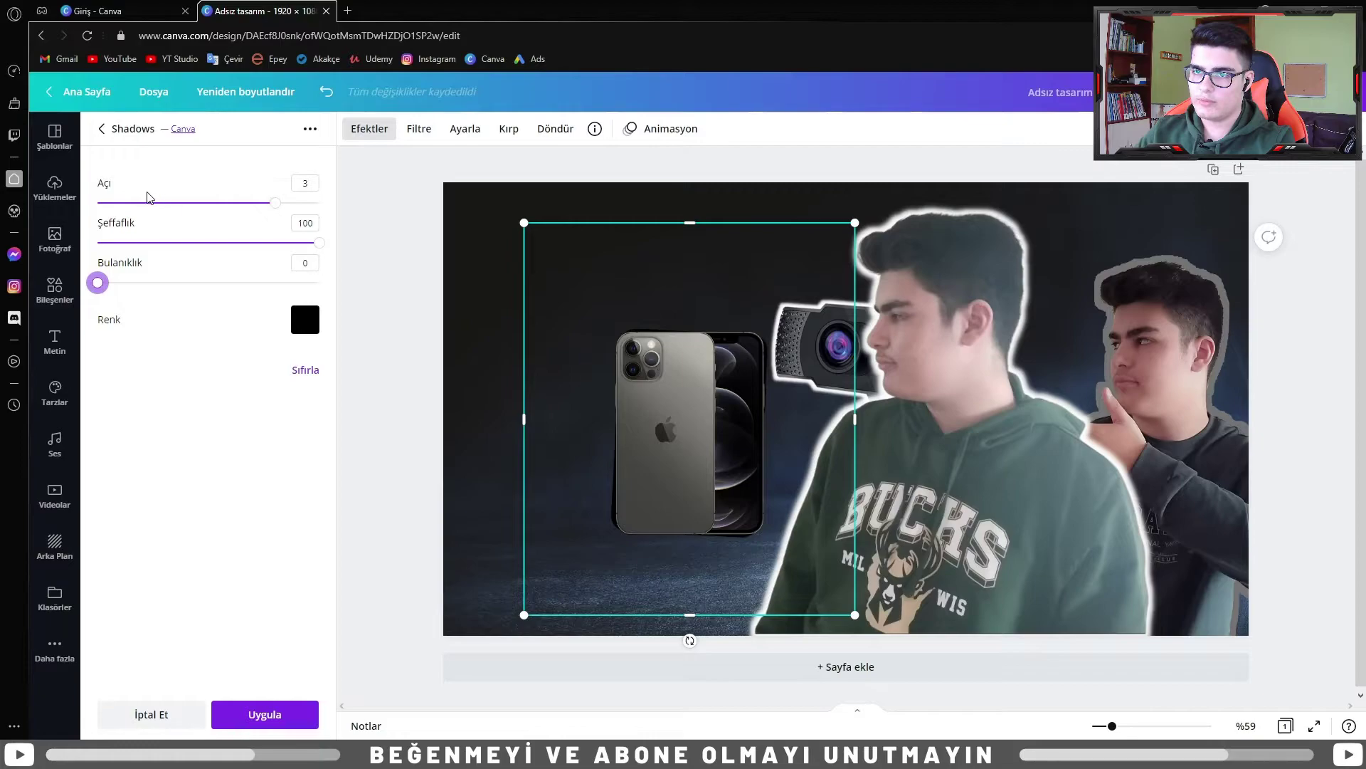
mouse_move(276, 203)
mouse_down()
mouse_move(296, 203)
mouse_move(140, 203)
mouse_move(319, 204)
mouse_move(161, 203)
mouse_move(385, 244)
mouse_move(97, 249)
mouse_move(292, 262)
mouse_up()
click(104, 134)
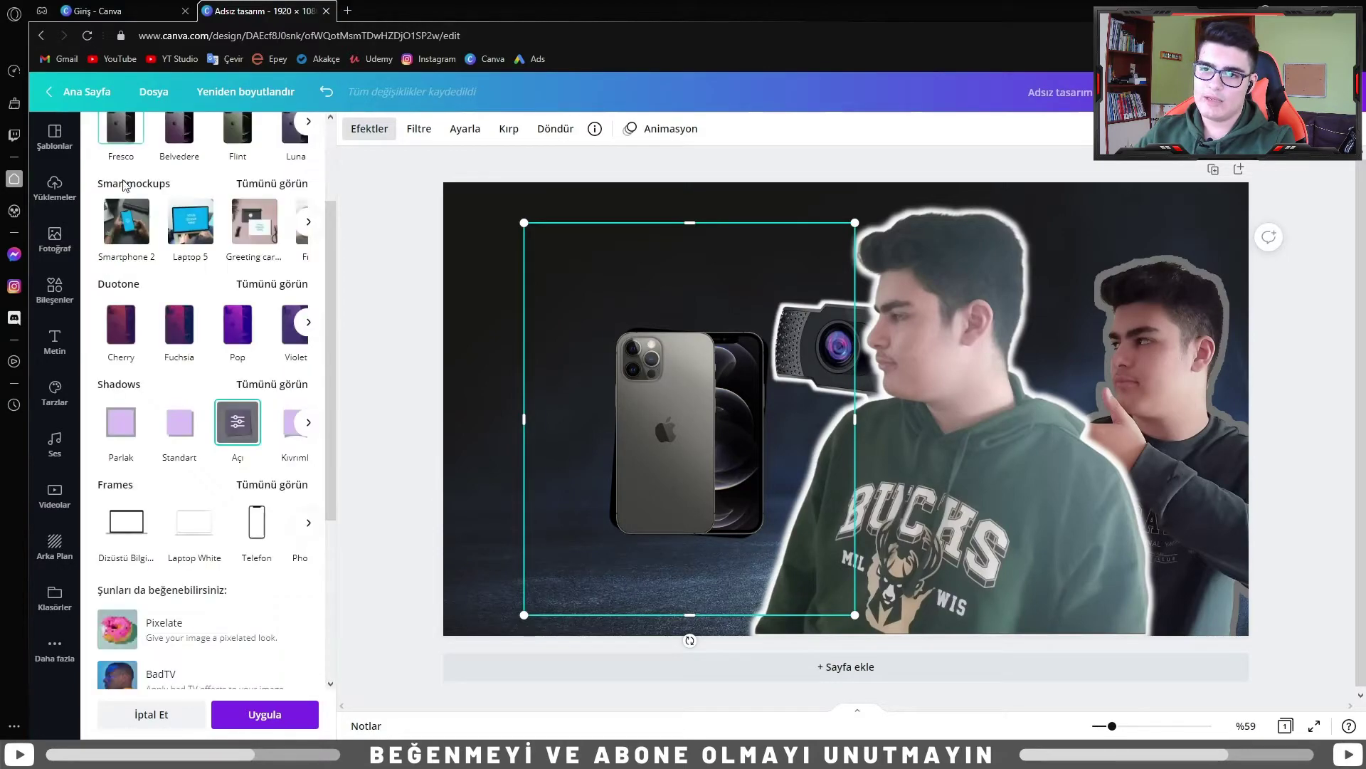
Try the background shadow preset instead, adjusting its angle and setting transparency to 71
click(246, 395)
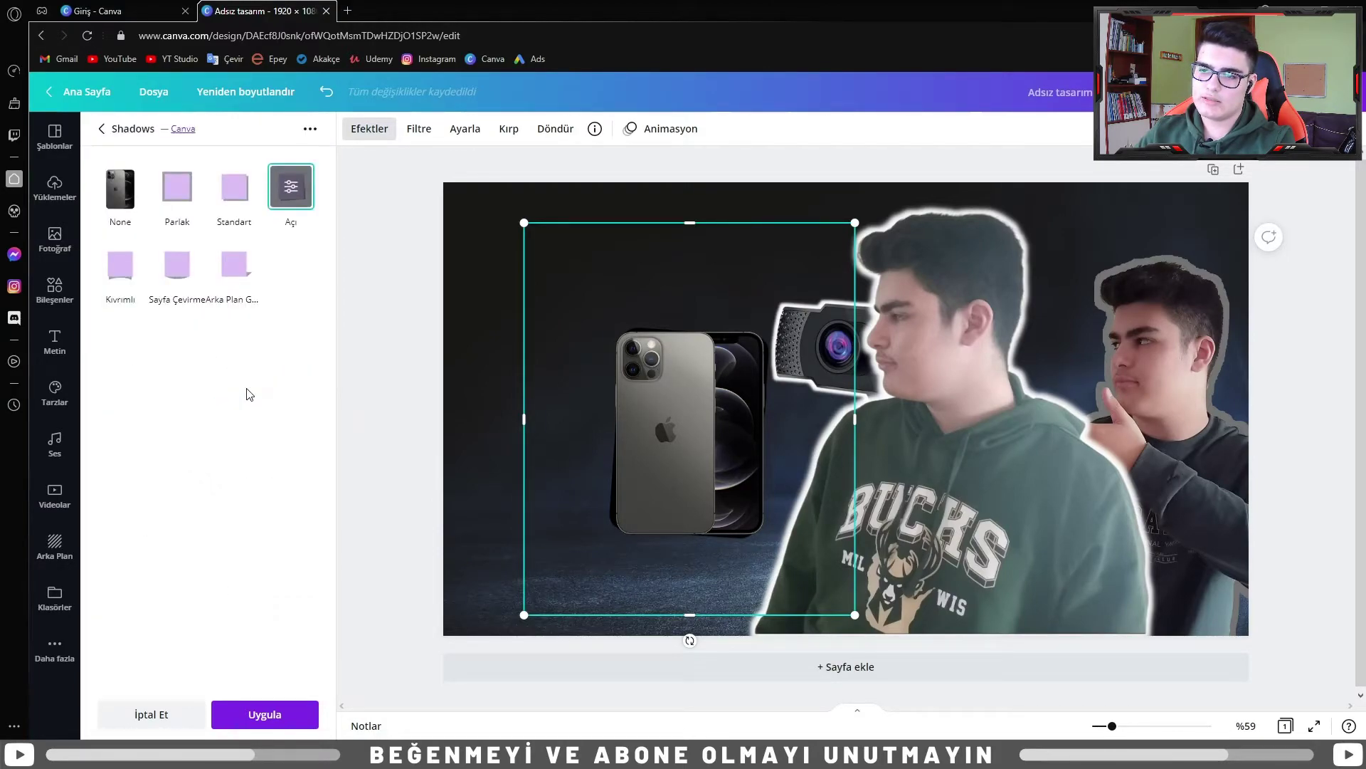
click(238, 266)
mouse_move(183, 211)
mouse_down()
mouse_move(238, 210)
mouse_move(150, 211)
mouse_move(204, 223)
mouse_move(197, 203)
mouse_up()
mouse_move(209, 284)
mouse_down()
mouse_move(324, 297)
mouse_move(238, 309)
mouse_move(255, 306)
mouse_up()
drag(731, 434, 698, 444)
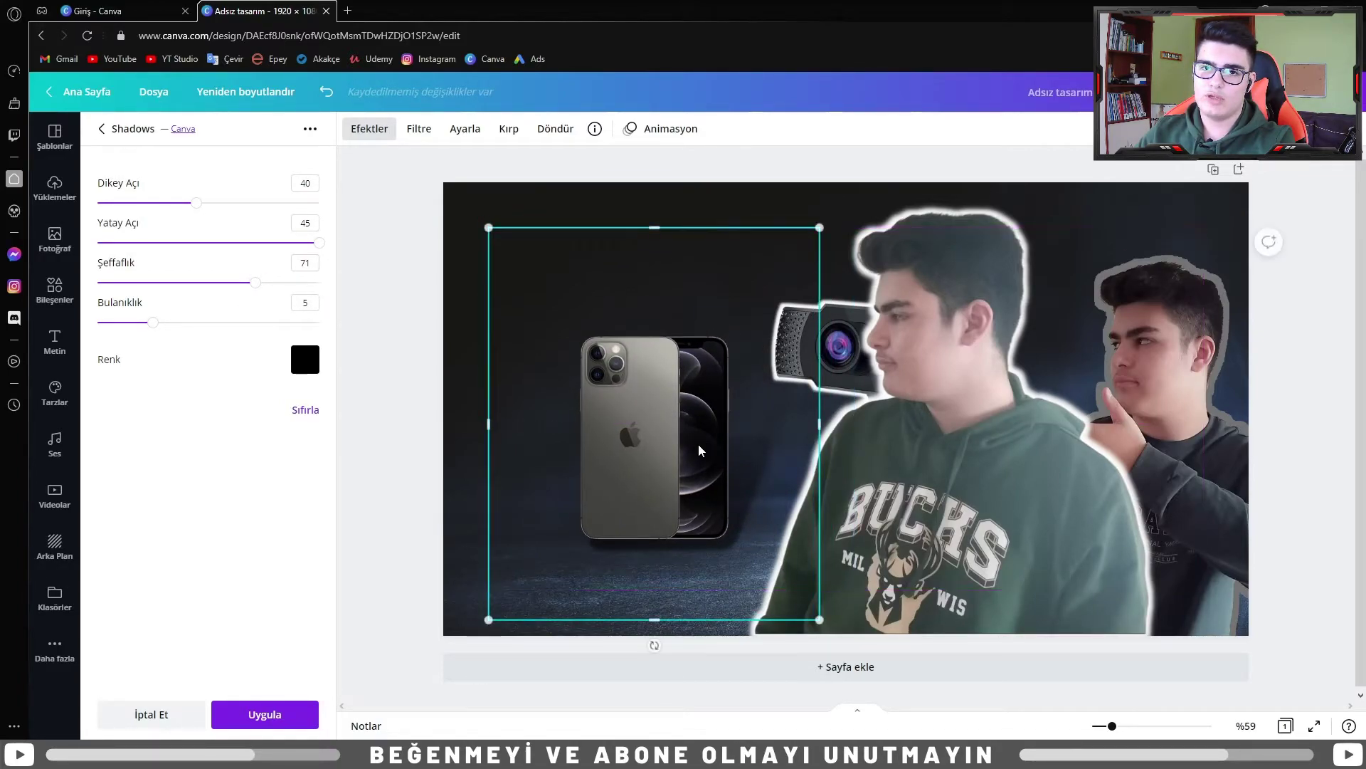
click(102, 129)
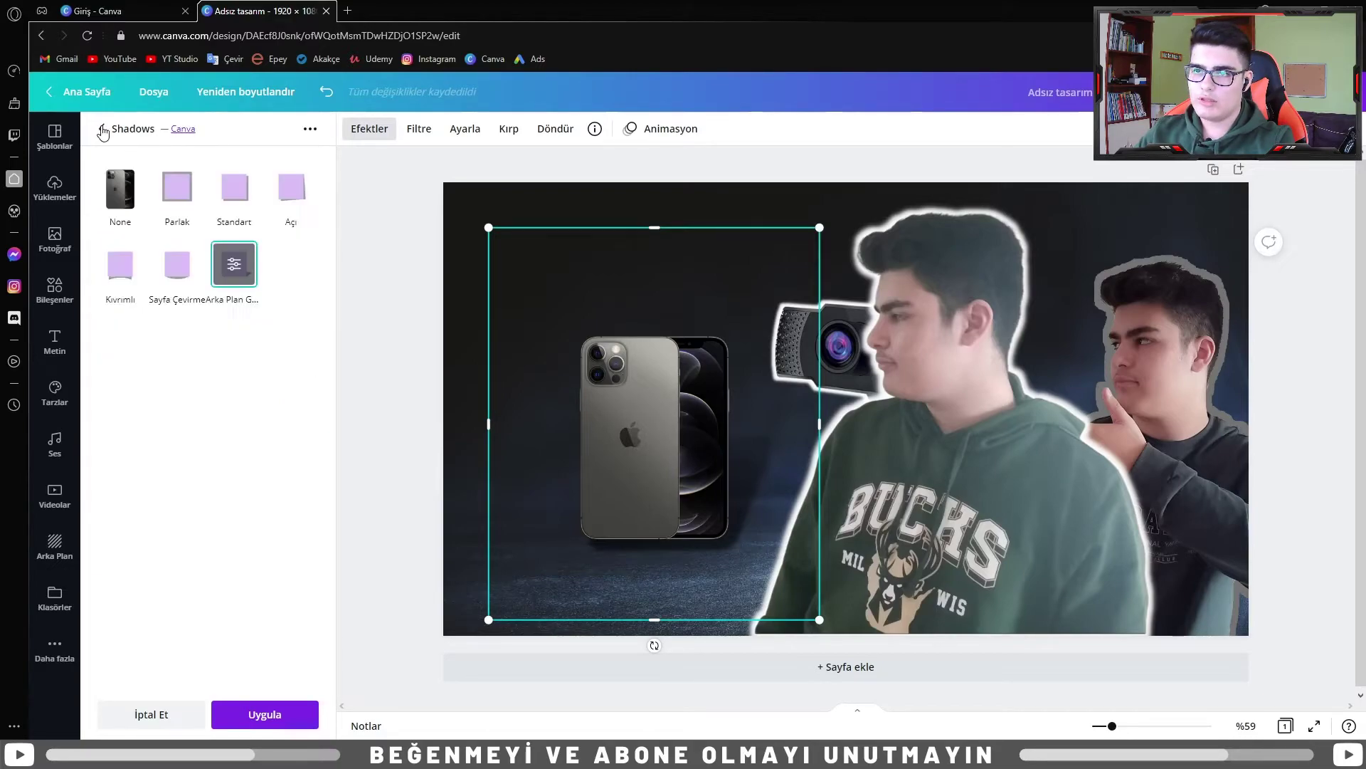
Apply a light grey Parlak glow to the phone: size 9, transparency 100, blur 0
click(178, 186)
drag(208, 243, 322, 242)
drag(163, 285, 97, 282)
drag(119, 203, 153, 203)
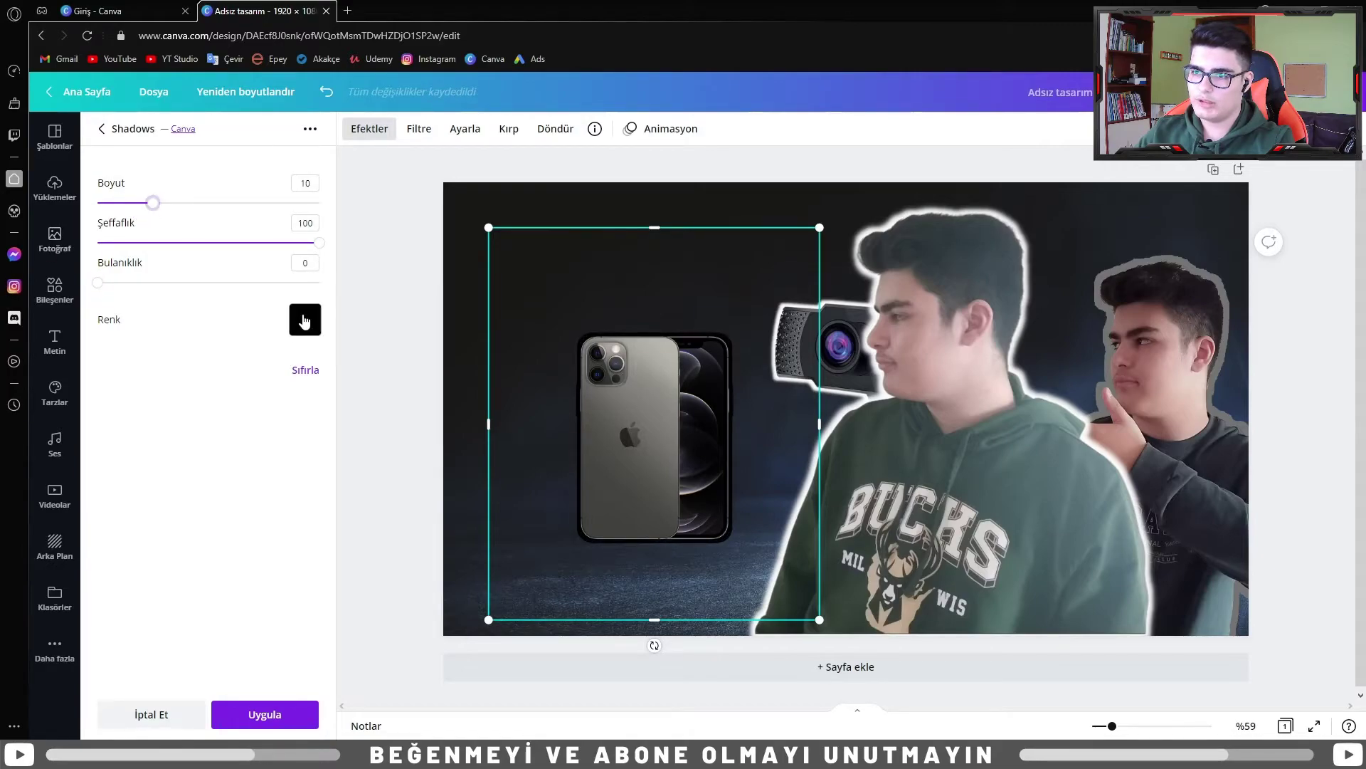
click(304, 321)
click(431, 445)
click(148, 208)
click(265, 714)
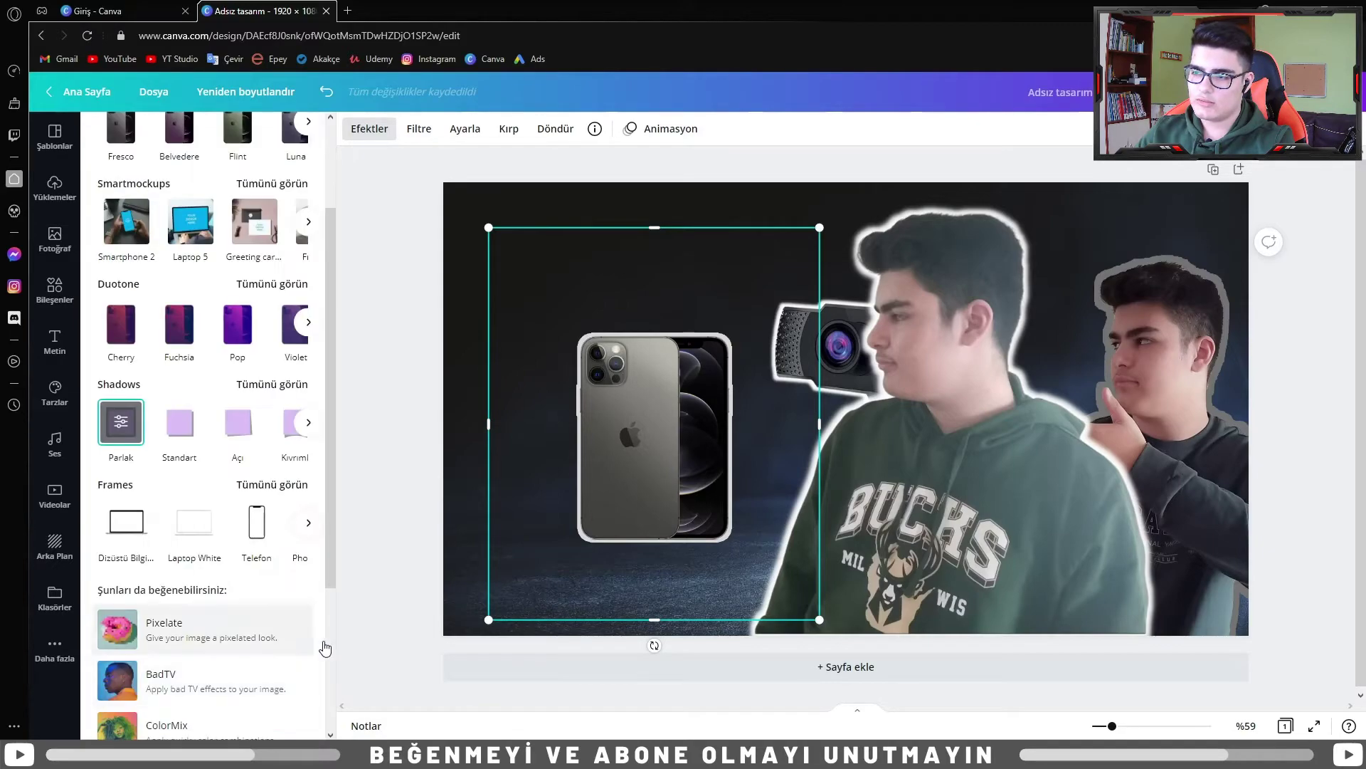
click(421, 447)
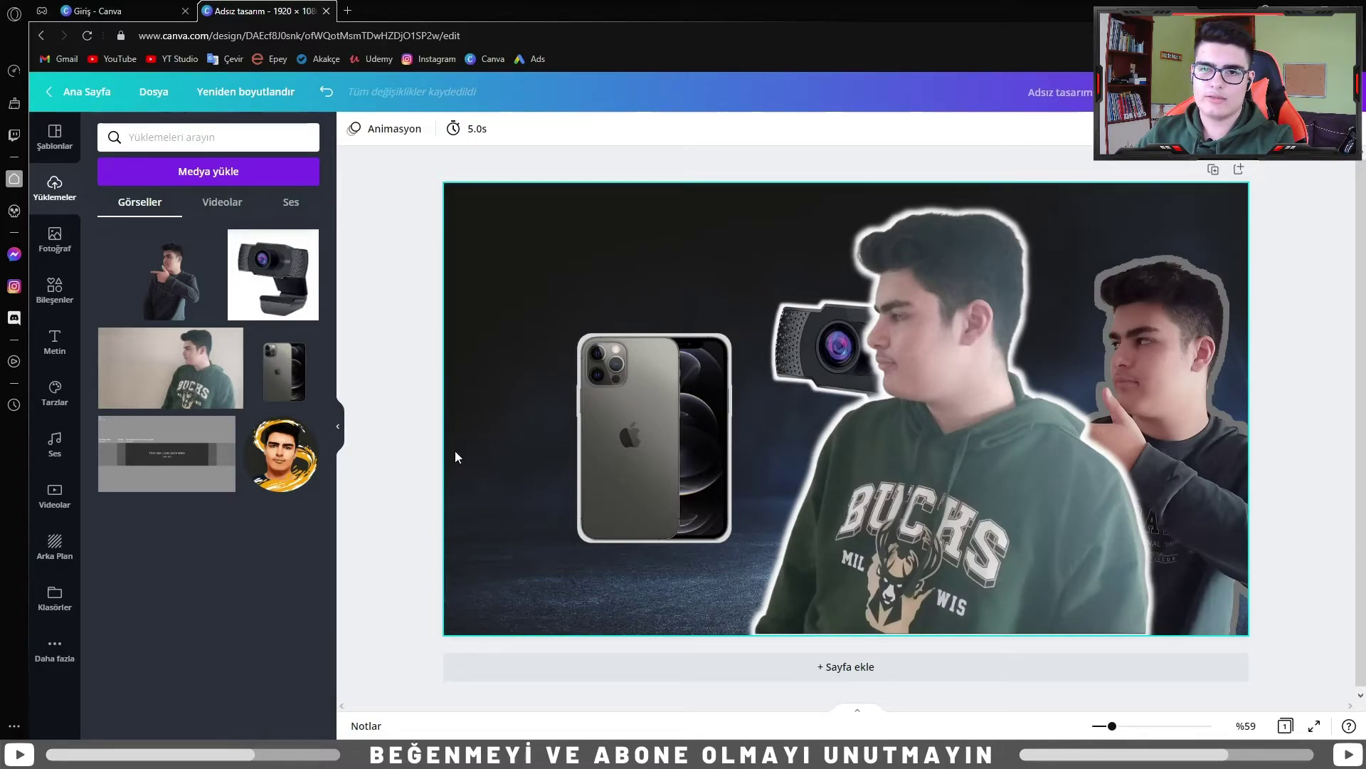
Drag a marquee over the phone, webcam and both person cutouts to select them all
drag(534, 229, 1202, 590)
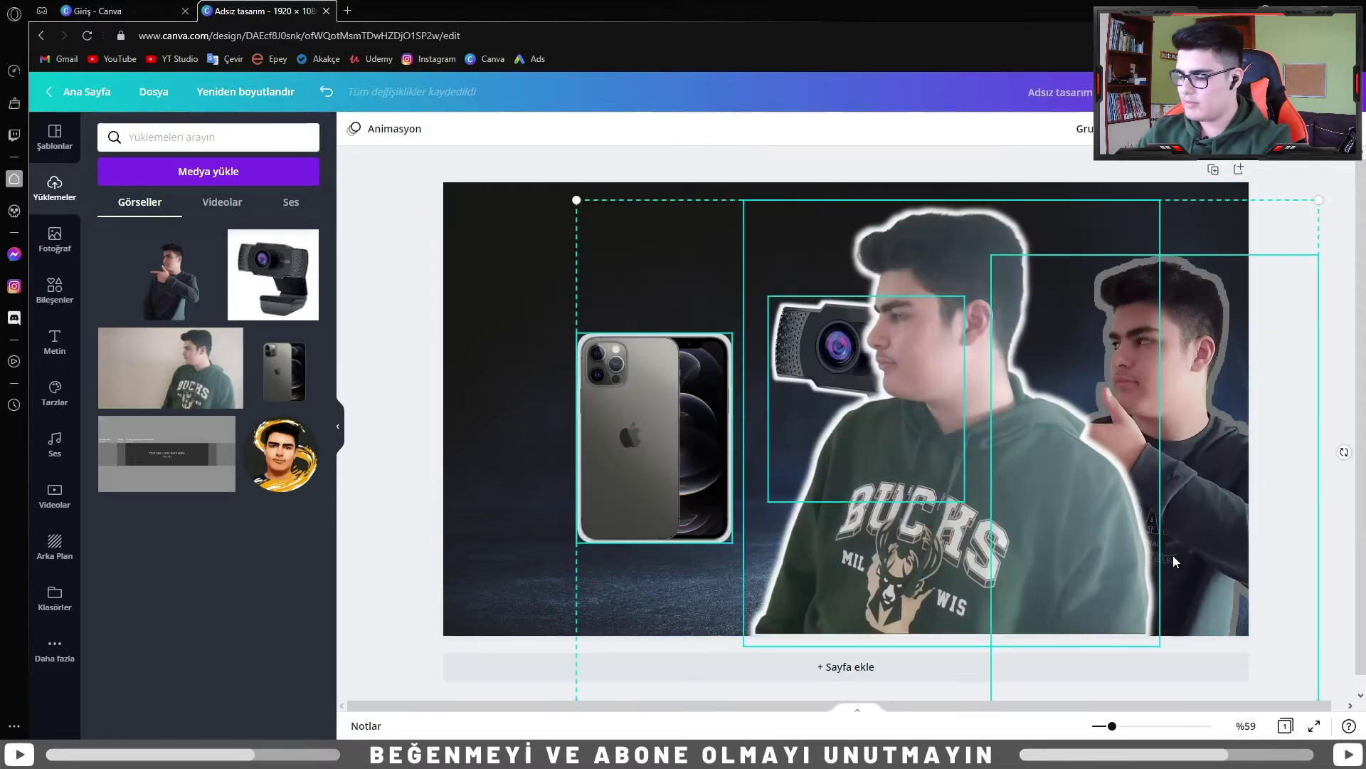
Delete all selected elements and the dark background image from the page
key(Delete)
click(550, 284)
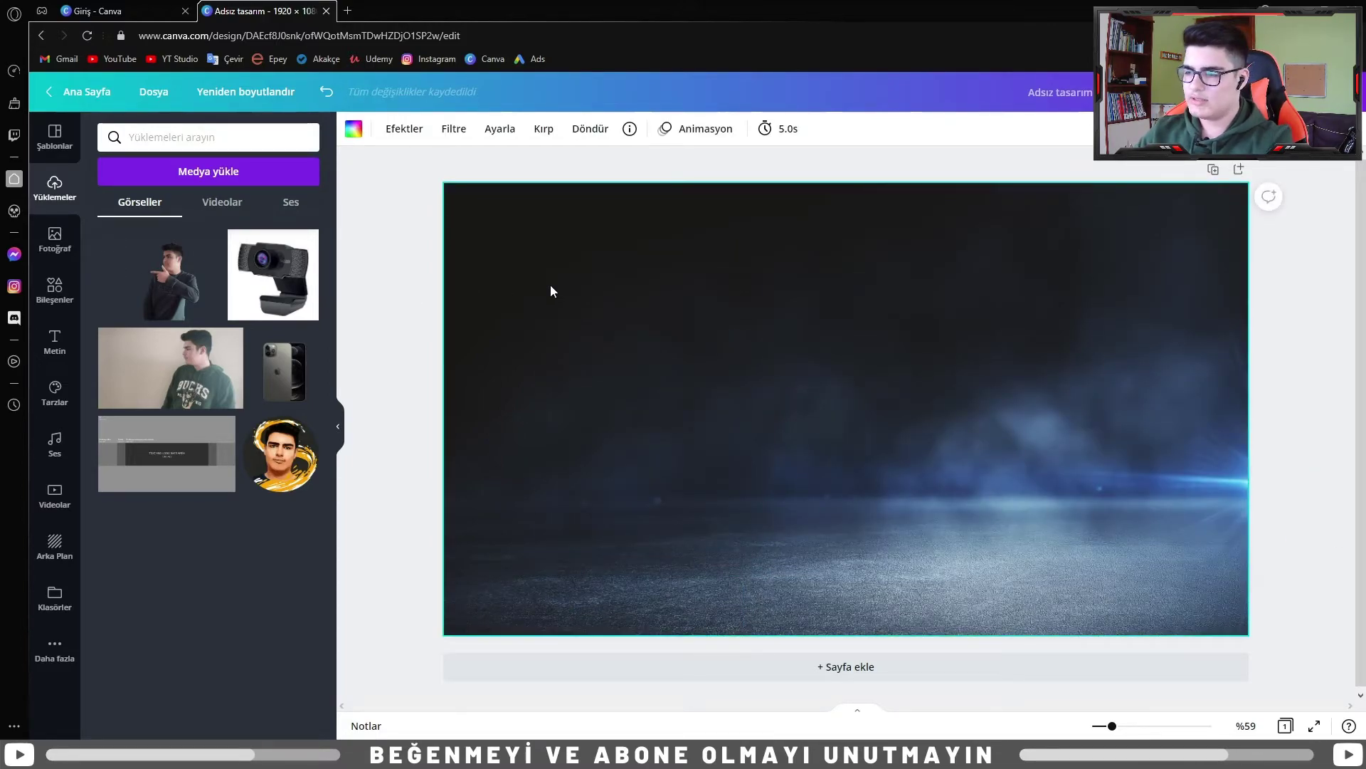
key(Delete)
Add a Biryani Bold heading and type 'ÜRÜN İNCELEDİM' into it
click(53, 350)
click(183, 201)
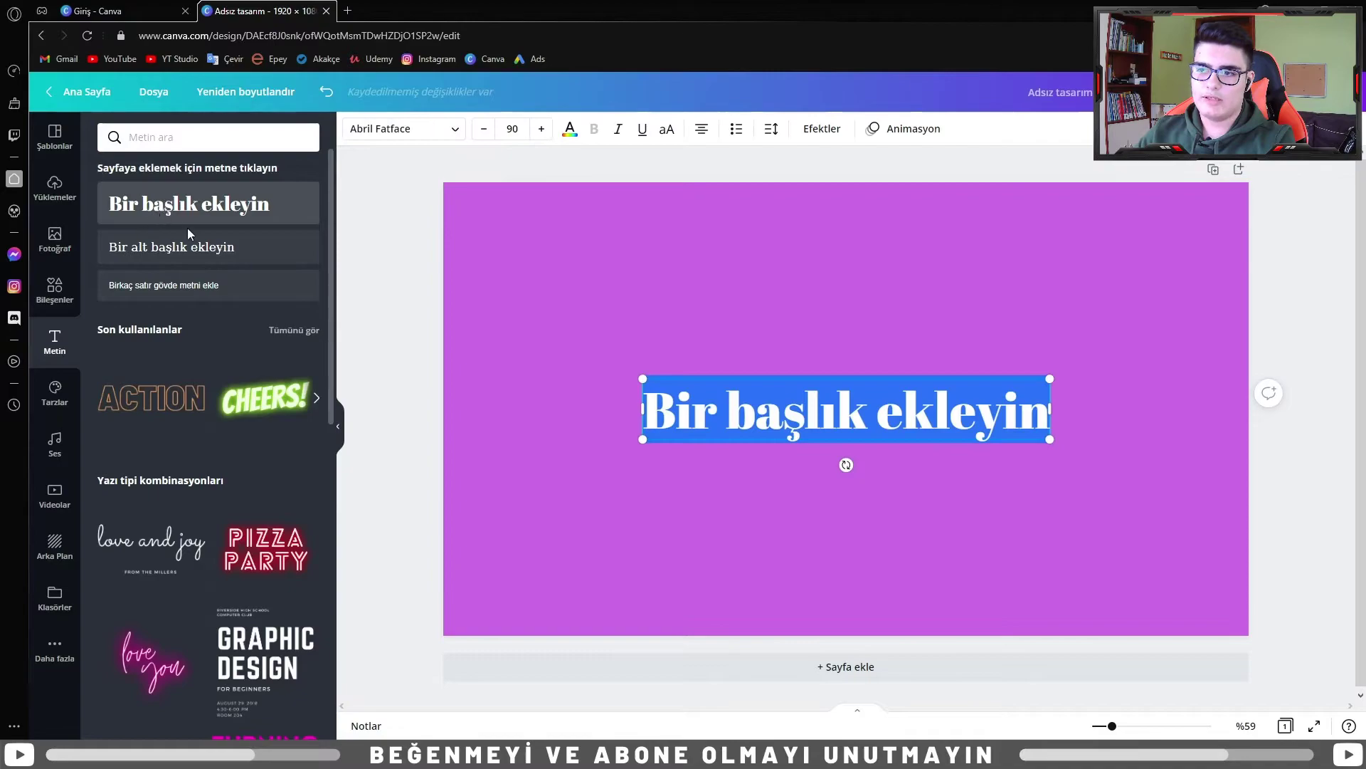
click(404, 129)
click(178, 256)
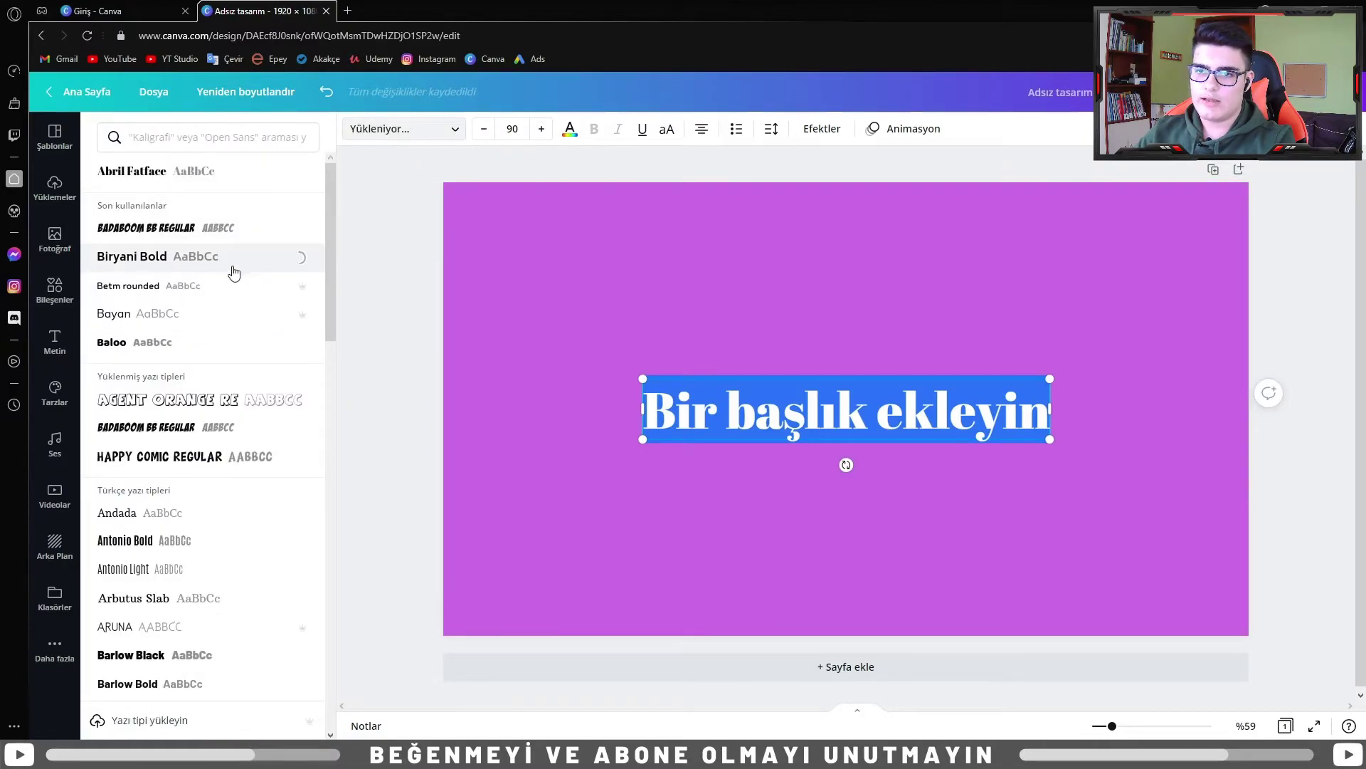
click(375, 326)
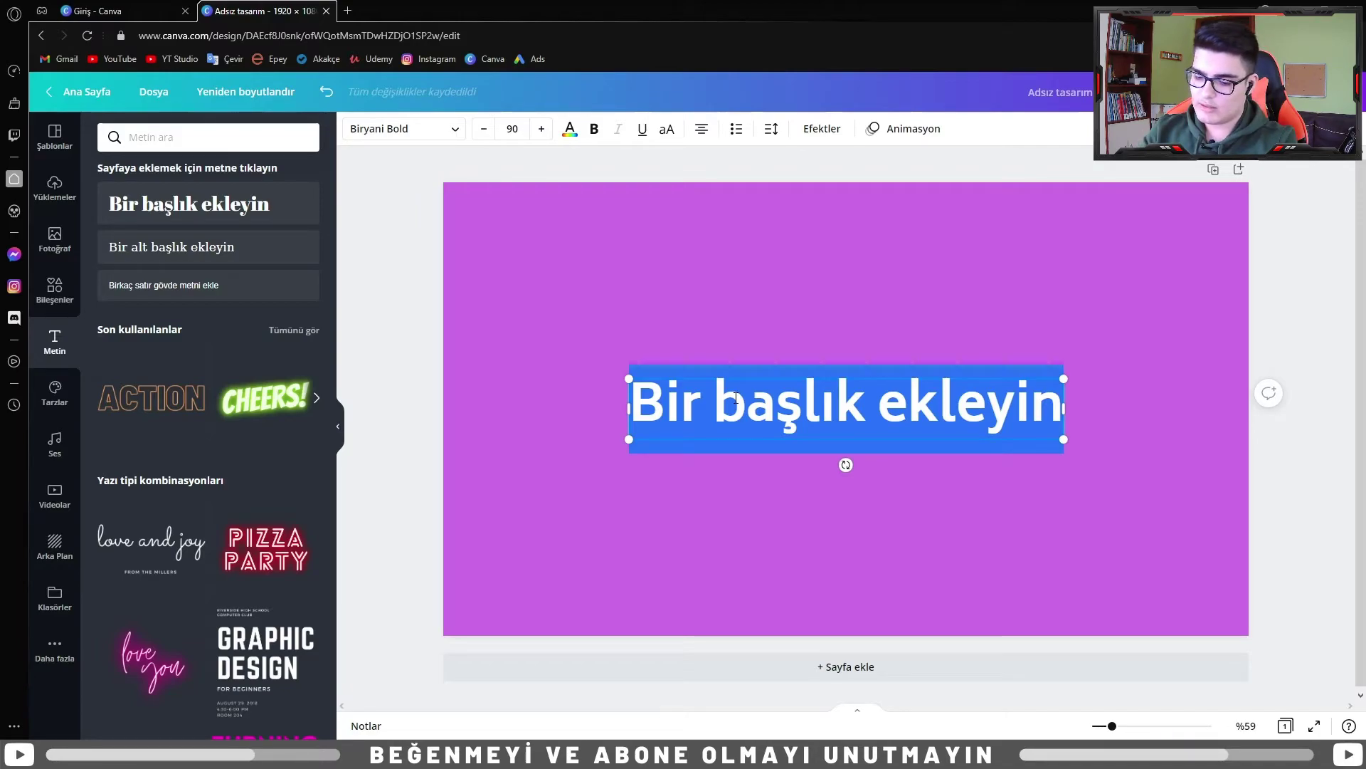
text(ÜR)
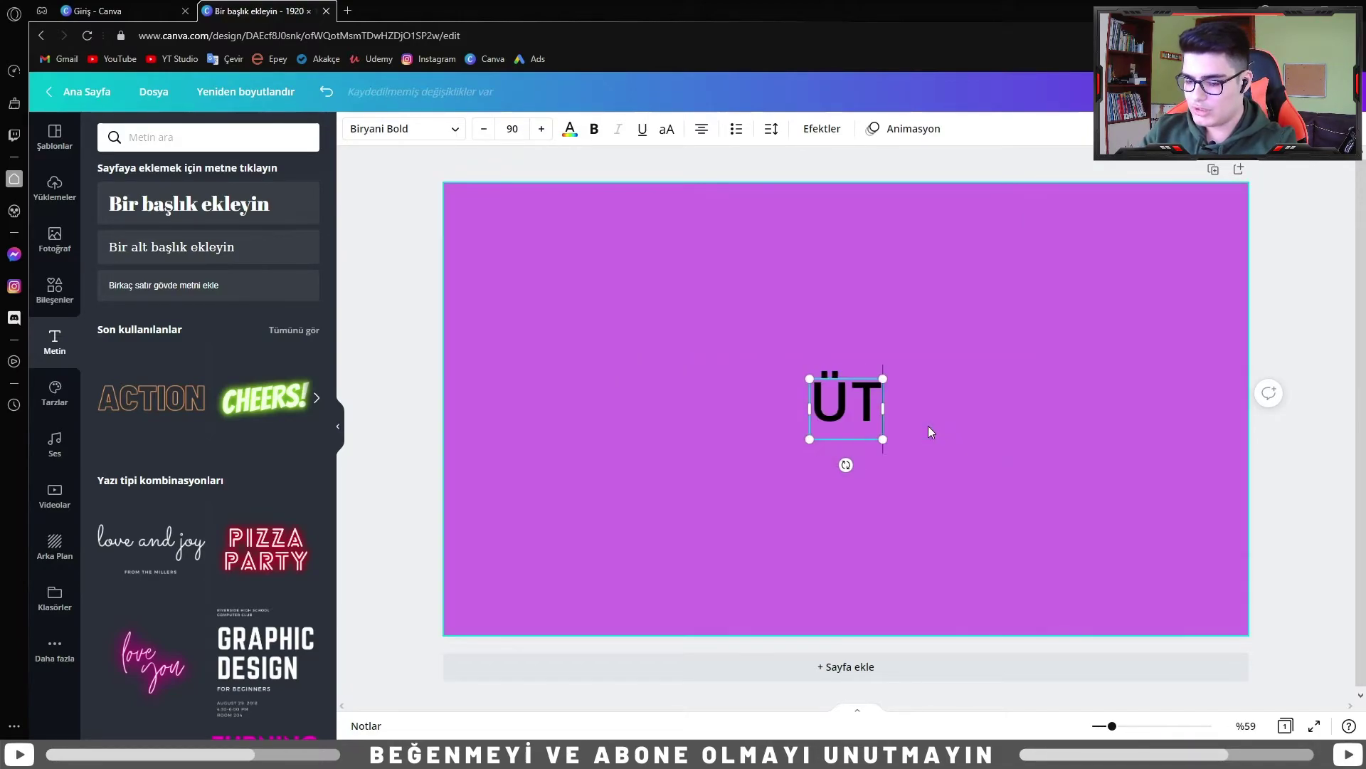
text(ÜN İNCELEDİM)
Enlarge the ÜRÜN İNCELEDİM heading to size 146 and nudge it up slightly
drag(1075, 379, 1219, 354)
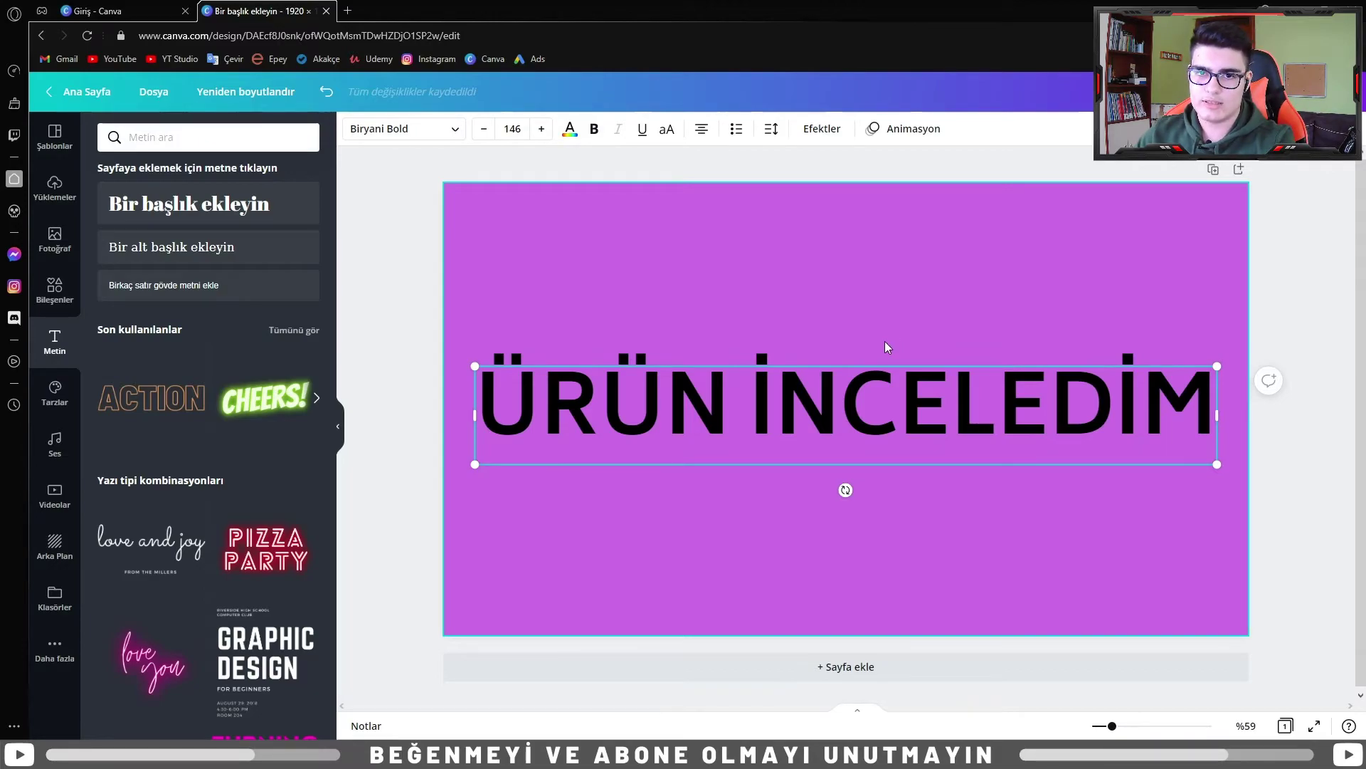
click(784, 306)
click(598, 384)
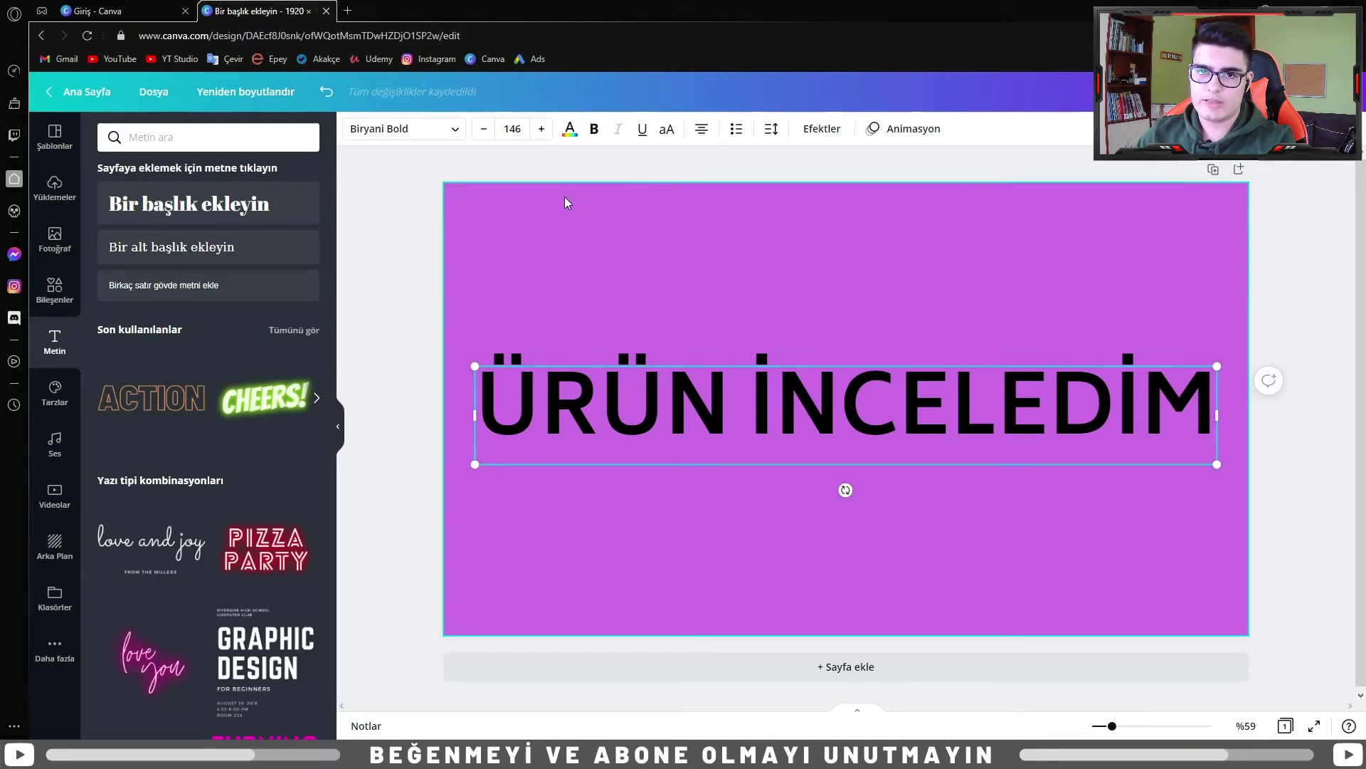
key(Up)
key(Up)
key(Up)
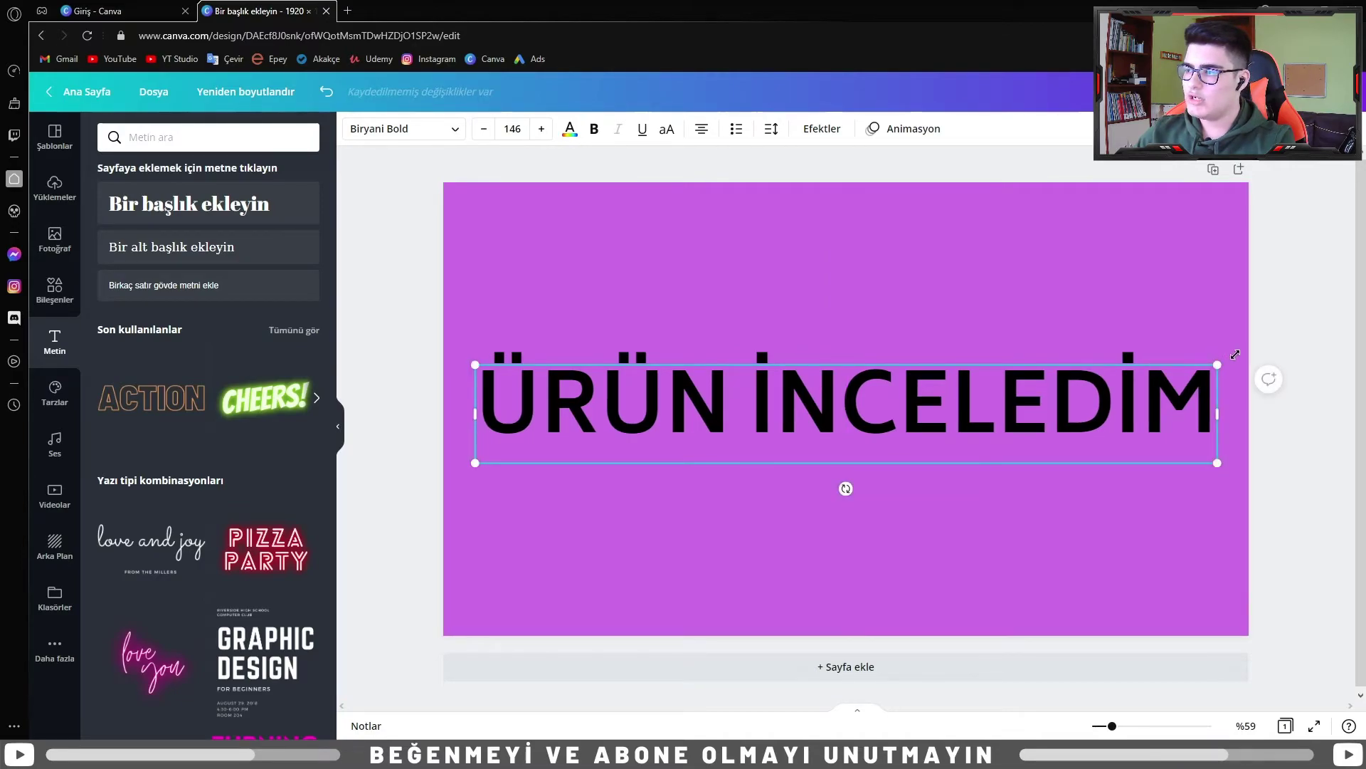
drag(1234, 355, 1238, 349)
click(1300, 92)
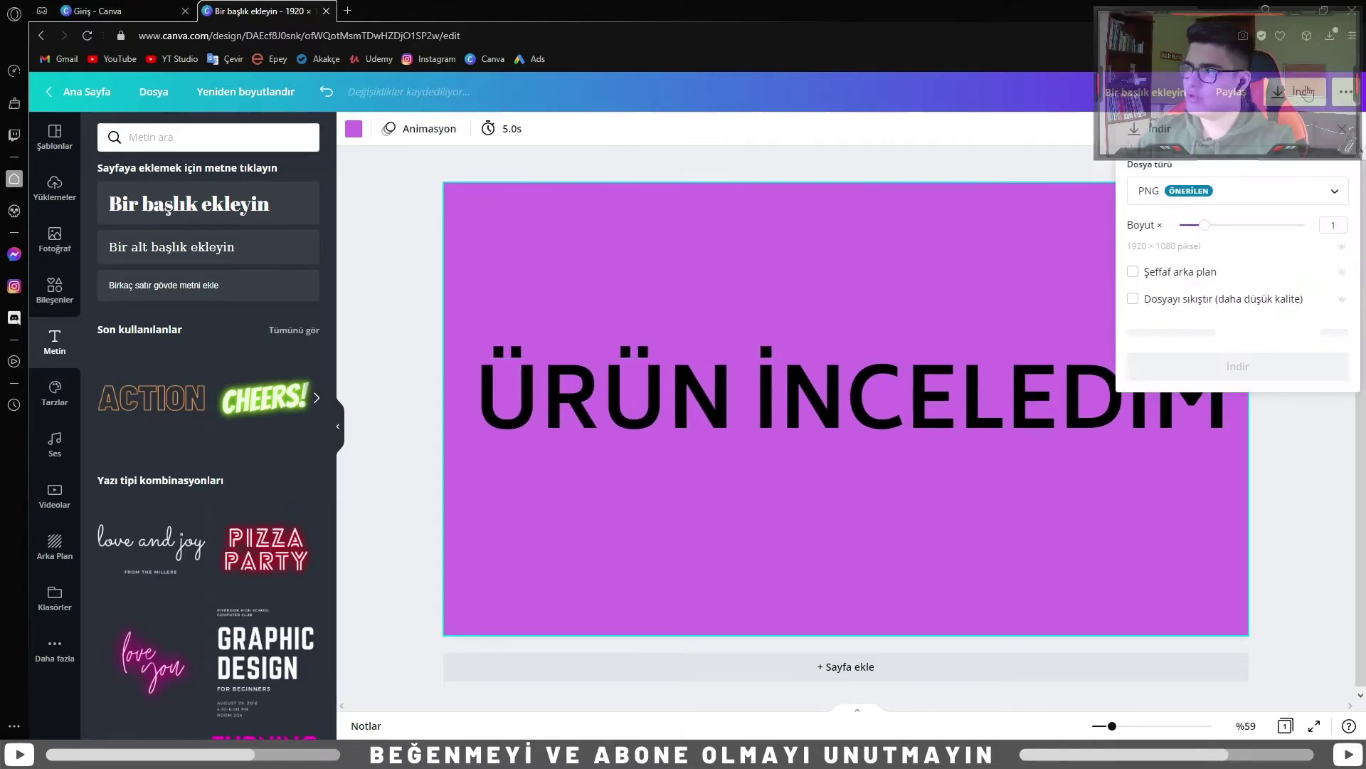
Download the design as a 1920×1080 PNG and drag that file back into the design
click(1044, 165)
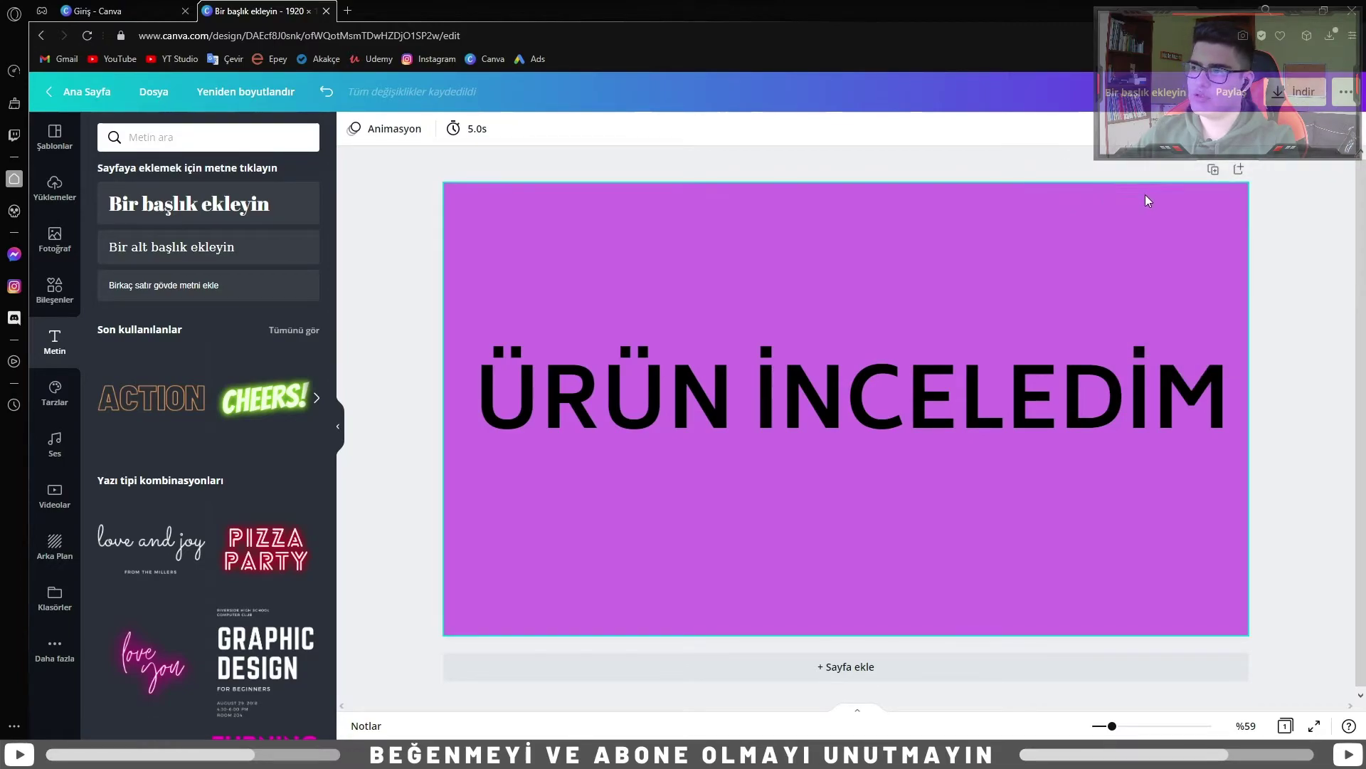
click(1282, 94)
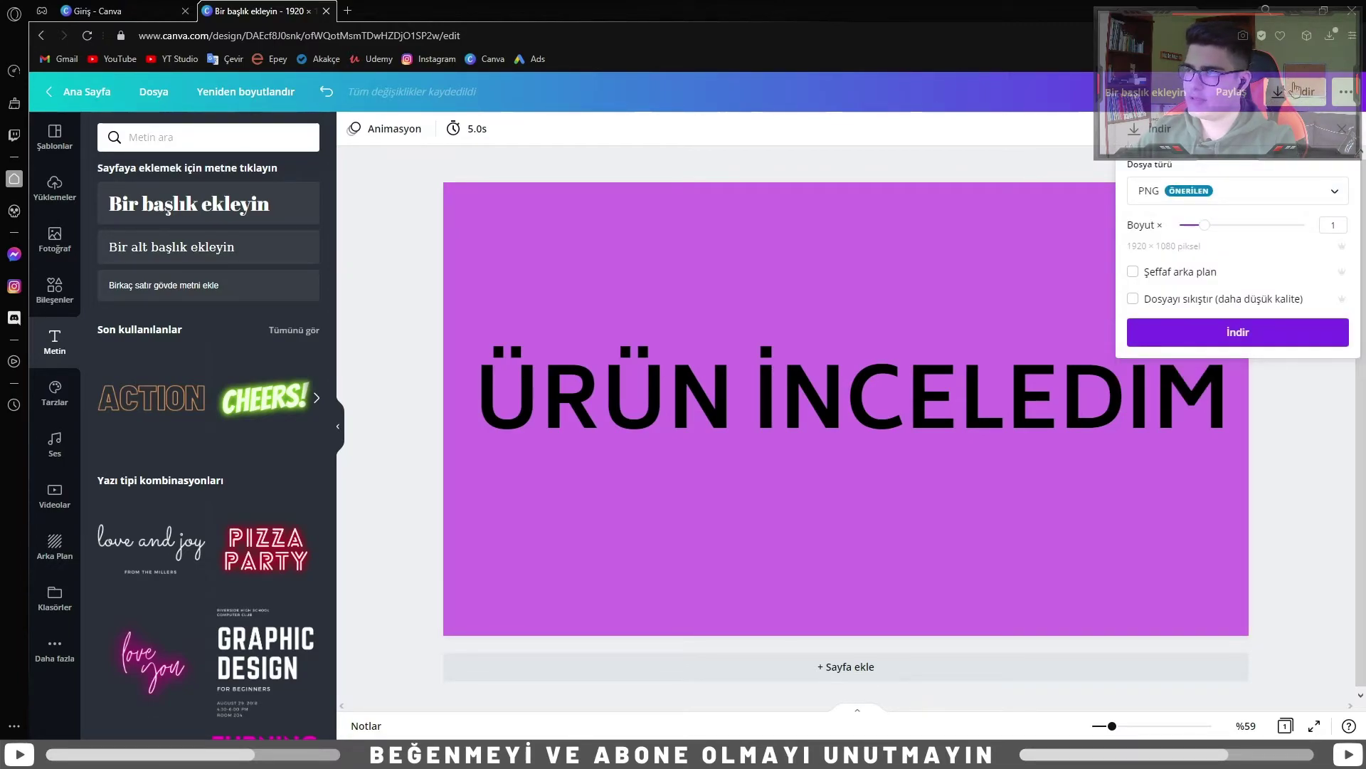
click(1034, 166)
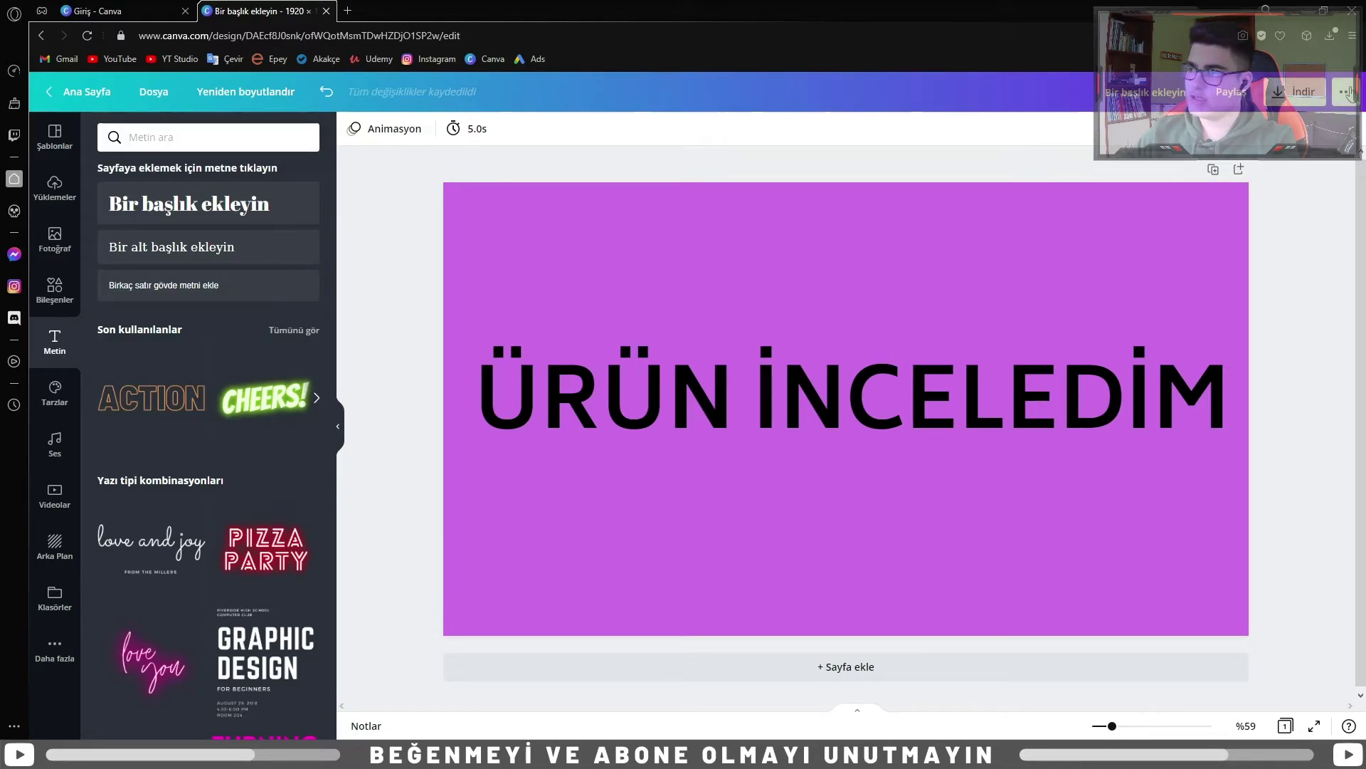
click(1347, 93)
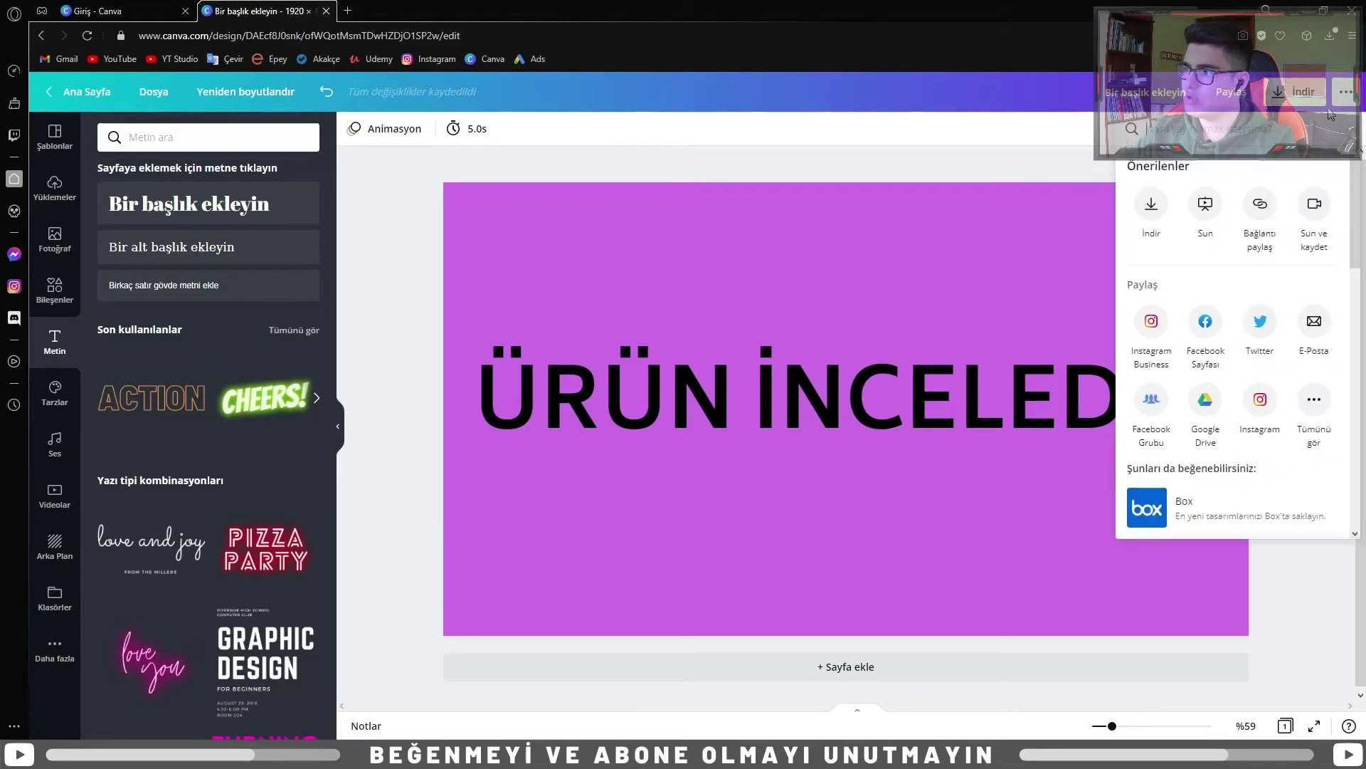
click(1144, 214)
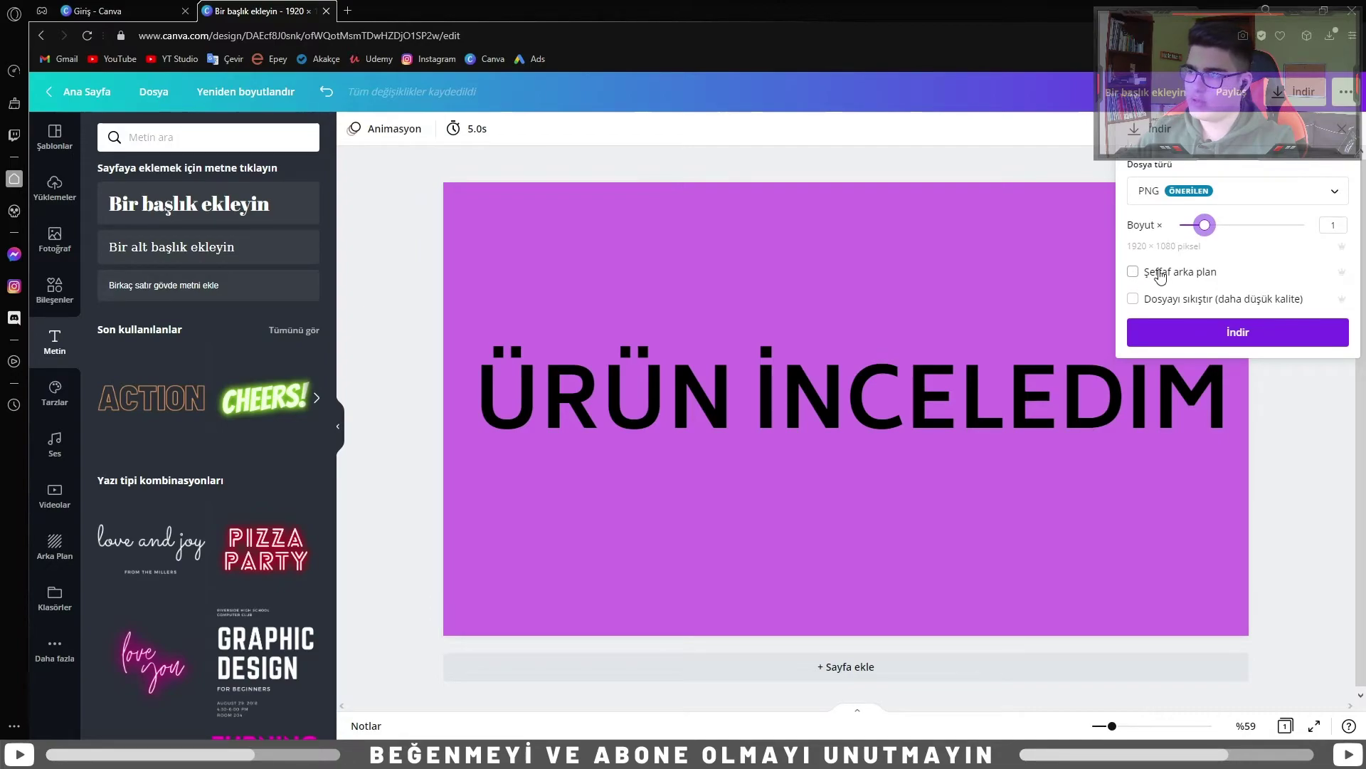
click(1235, 333)
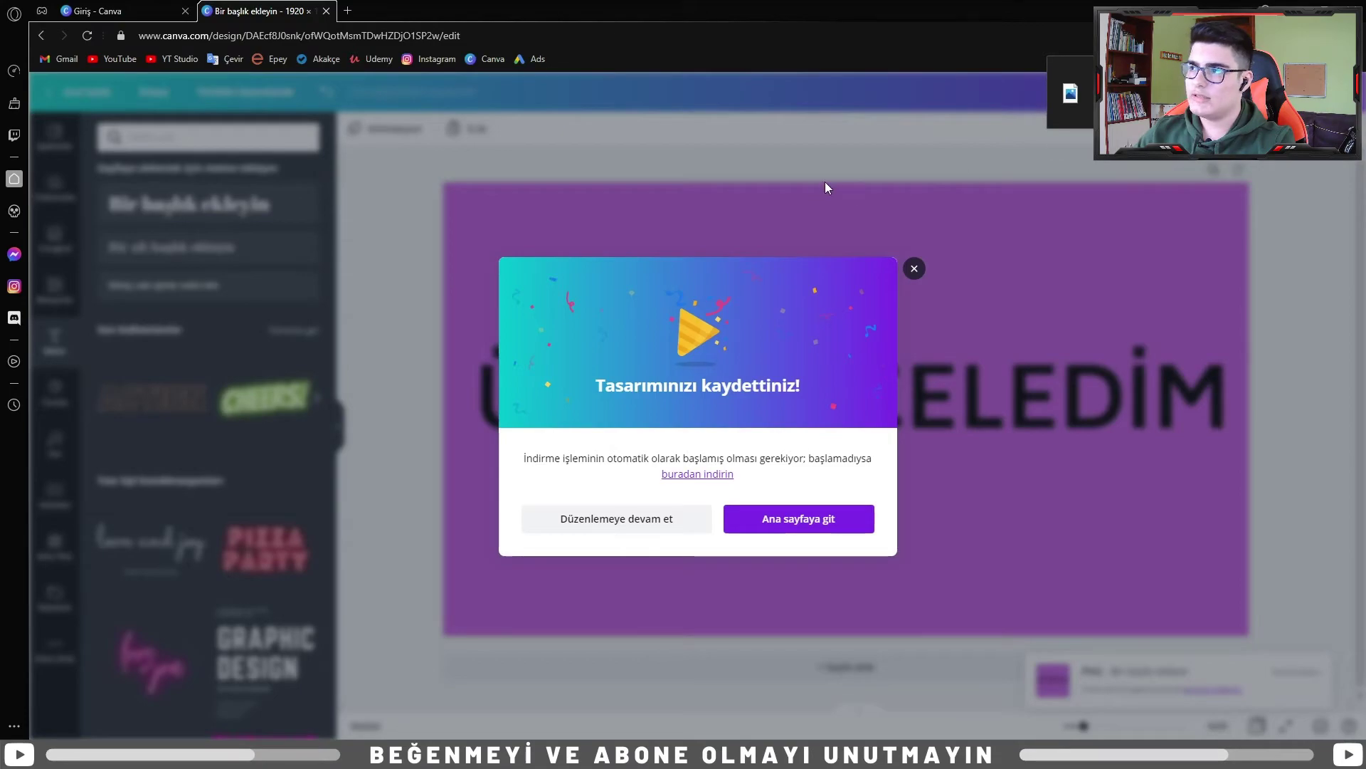
click(826, 188)
drag(1139, 173, 738, 339)
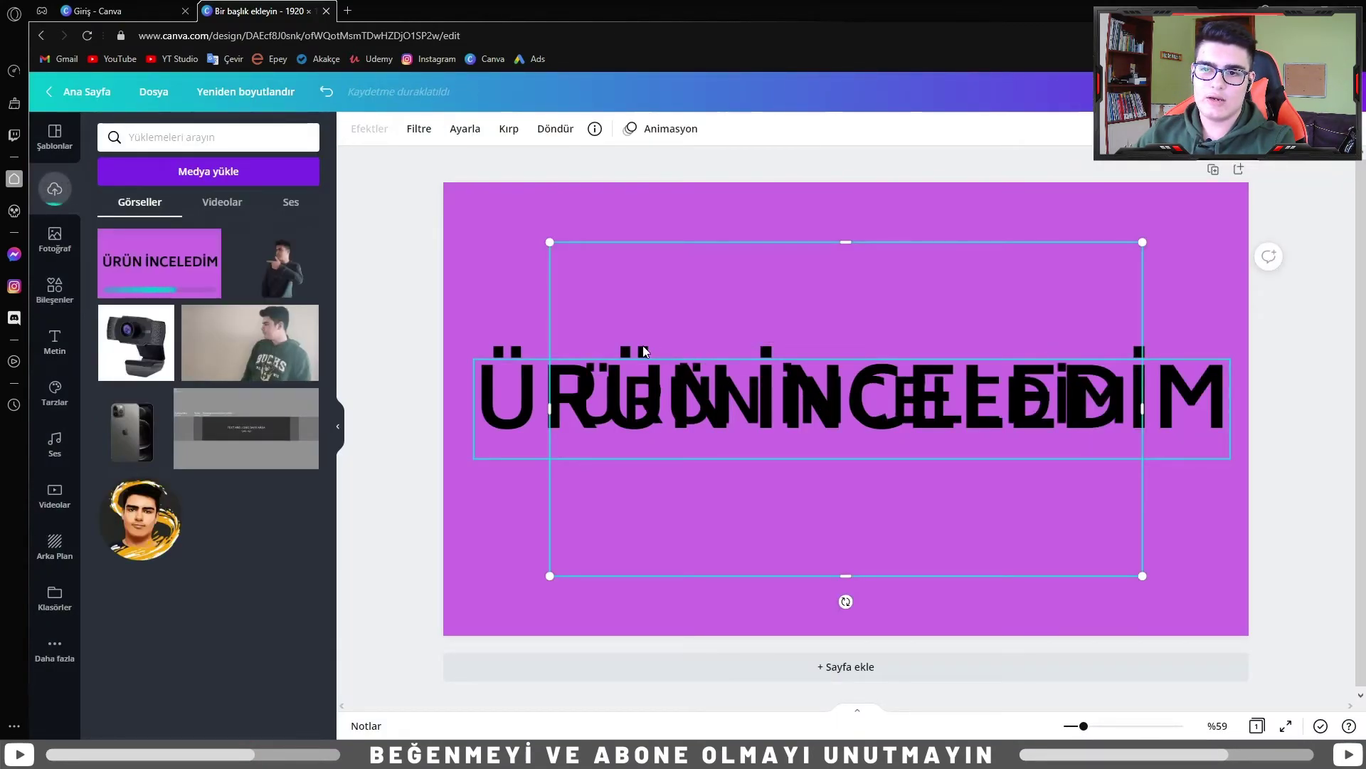
Clear the purple page colour and delete the original heading, leaving only the uploaded PNG
click(482, 232)
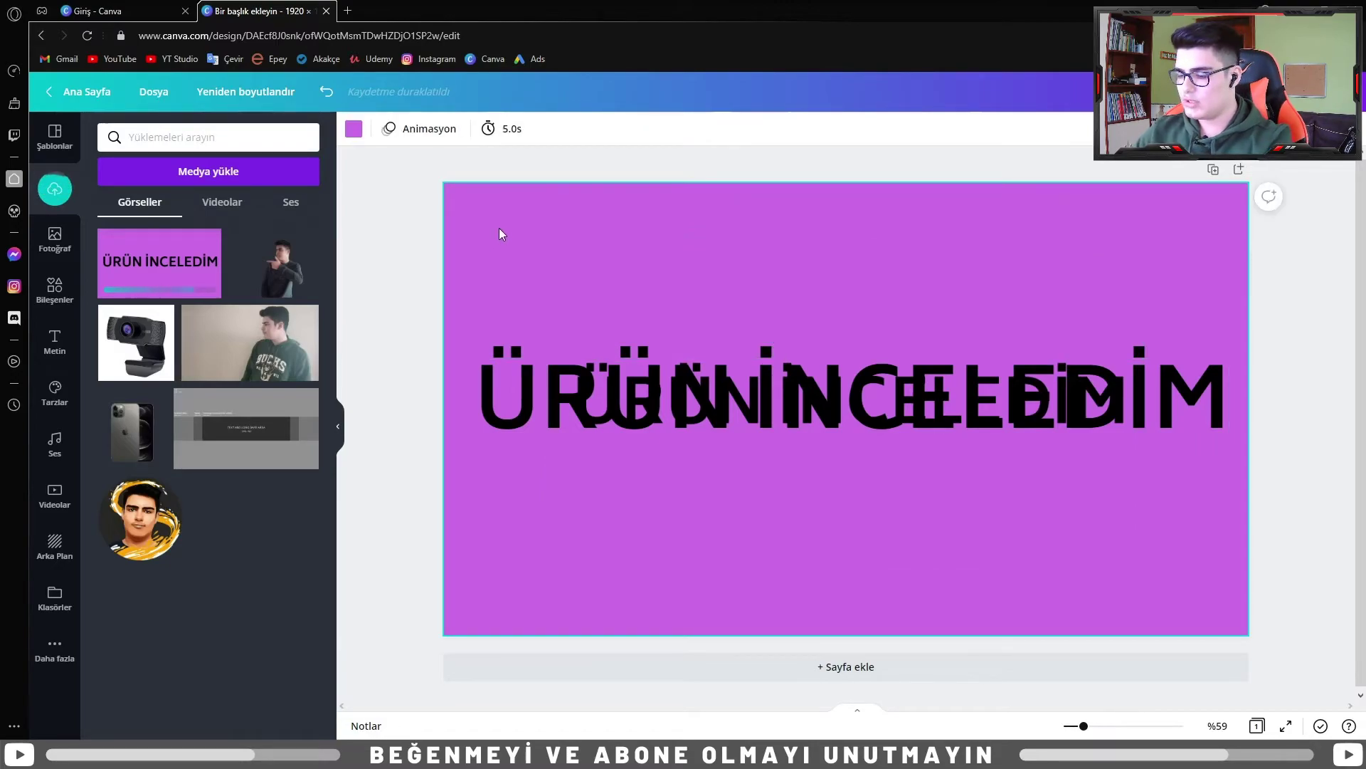
key(Delete)
click(558, 346)
key(Delete)
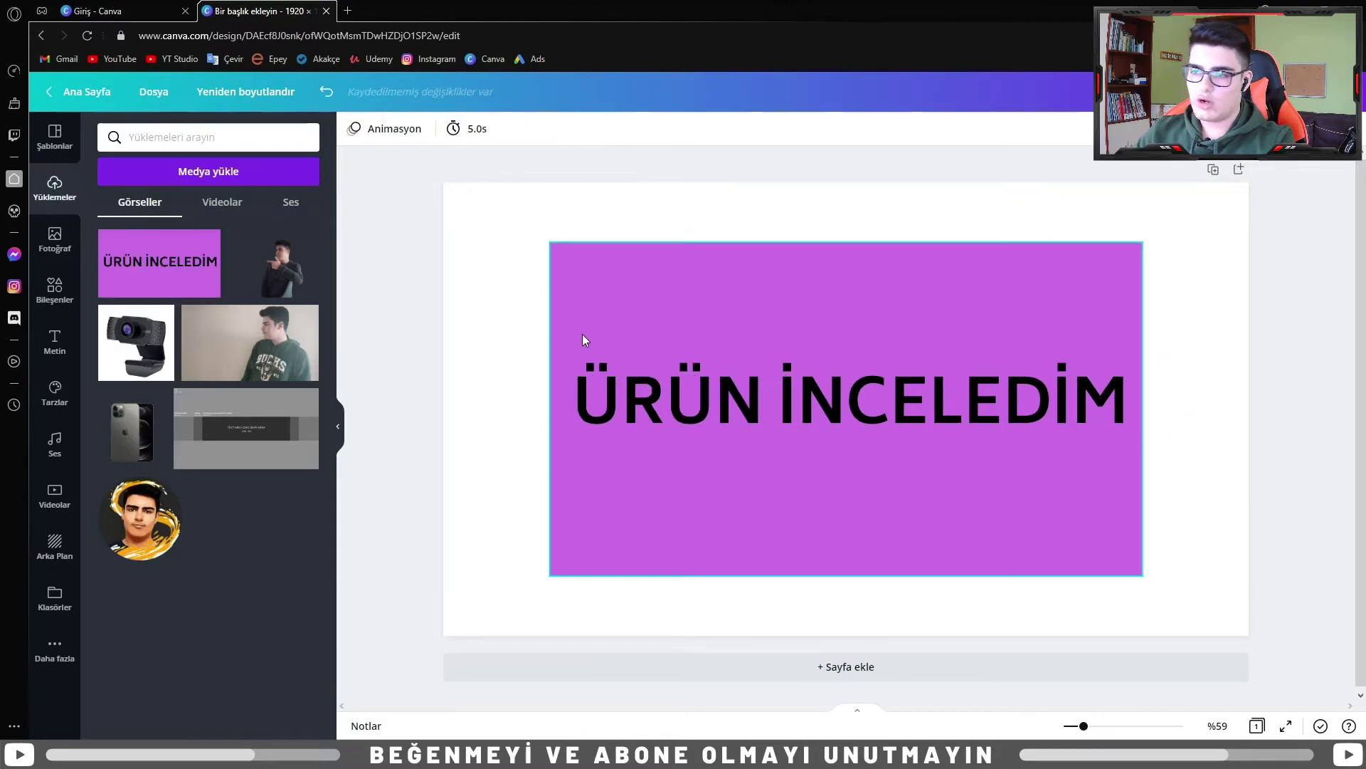
click(690, 311)
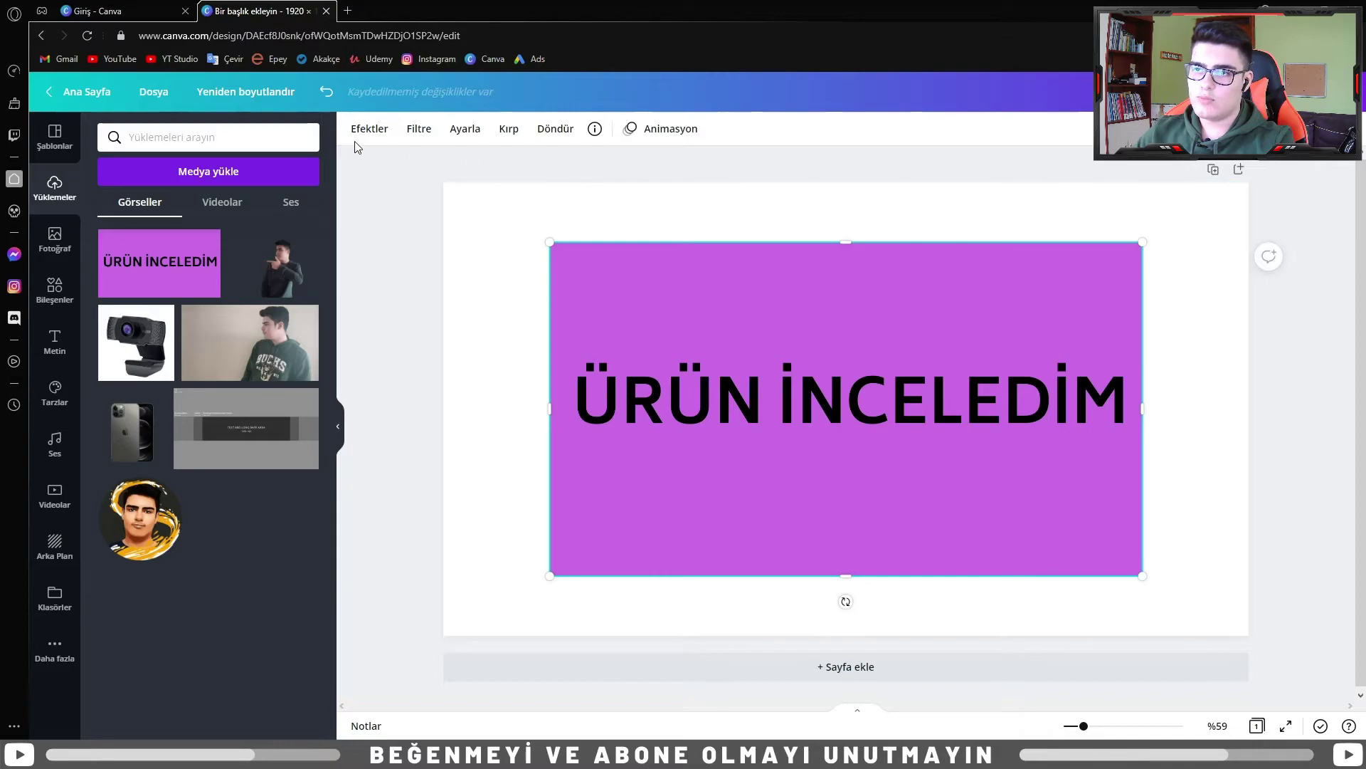
click(391, 131)
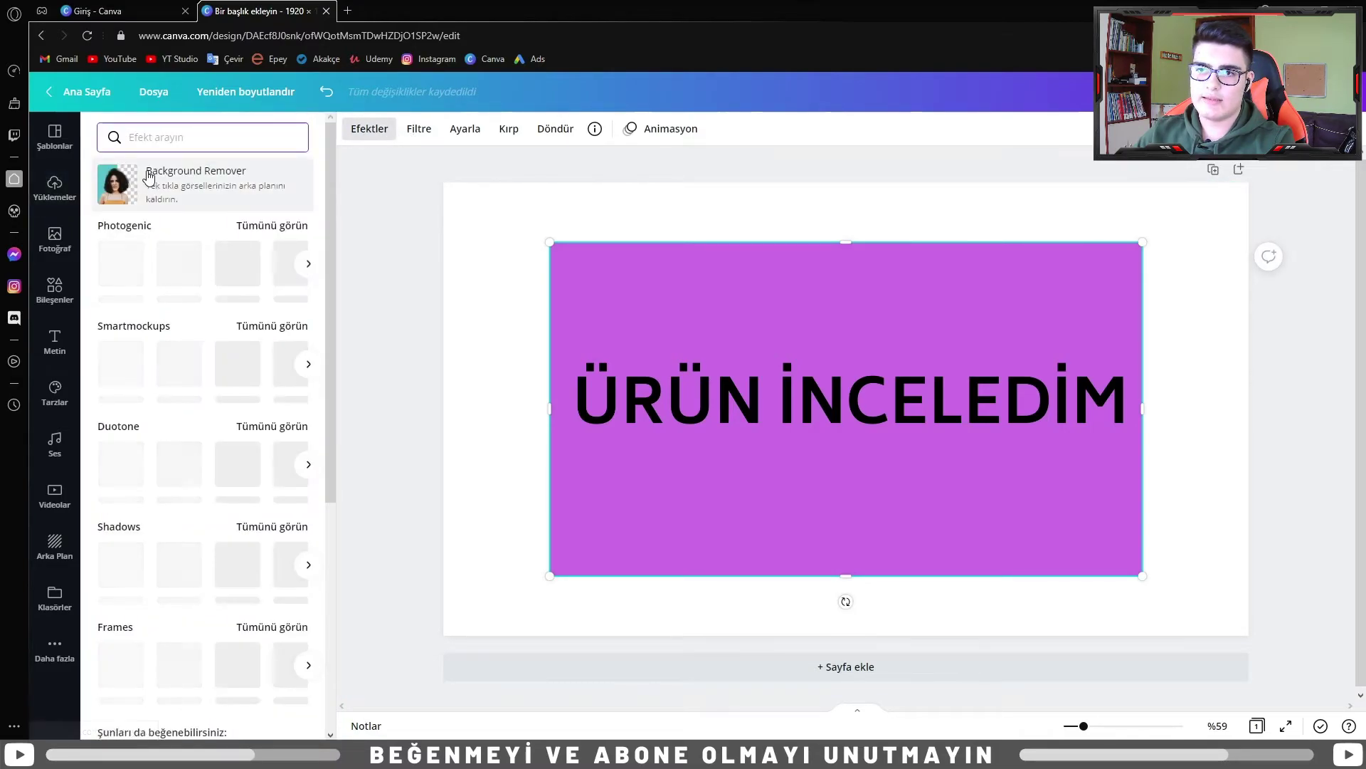
Strip the purple background from the uploaded PNG with Background Remover
click(210, 184)
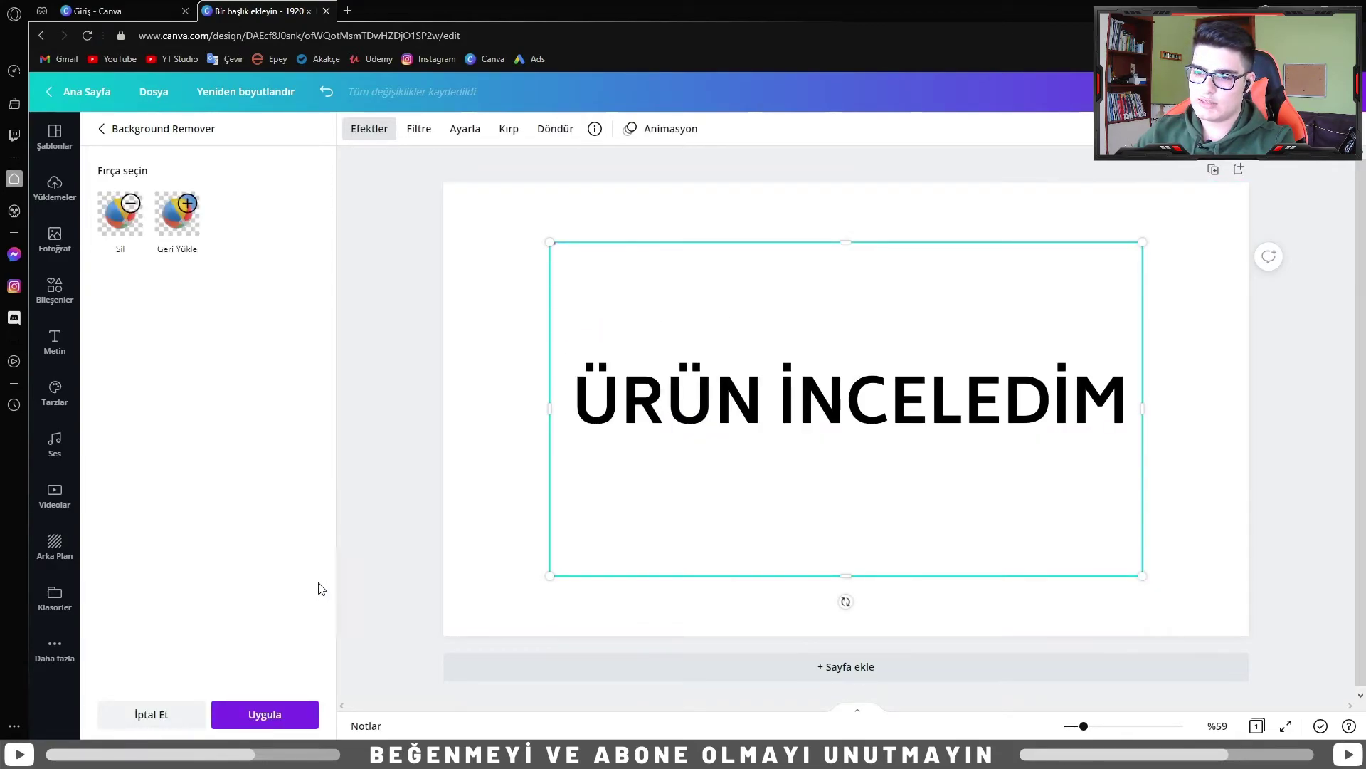
click(264, 704)
click(652, 455)
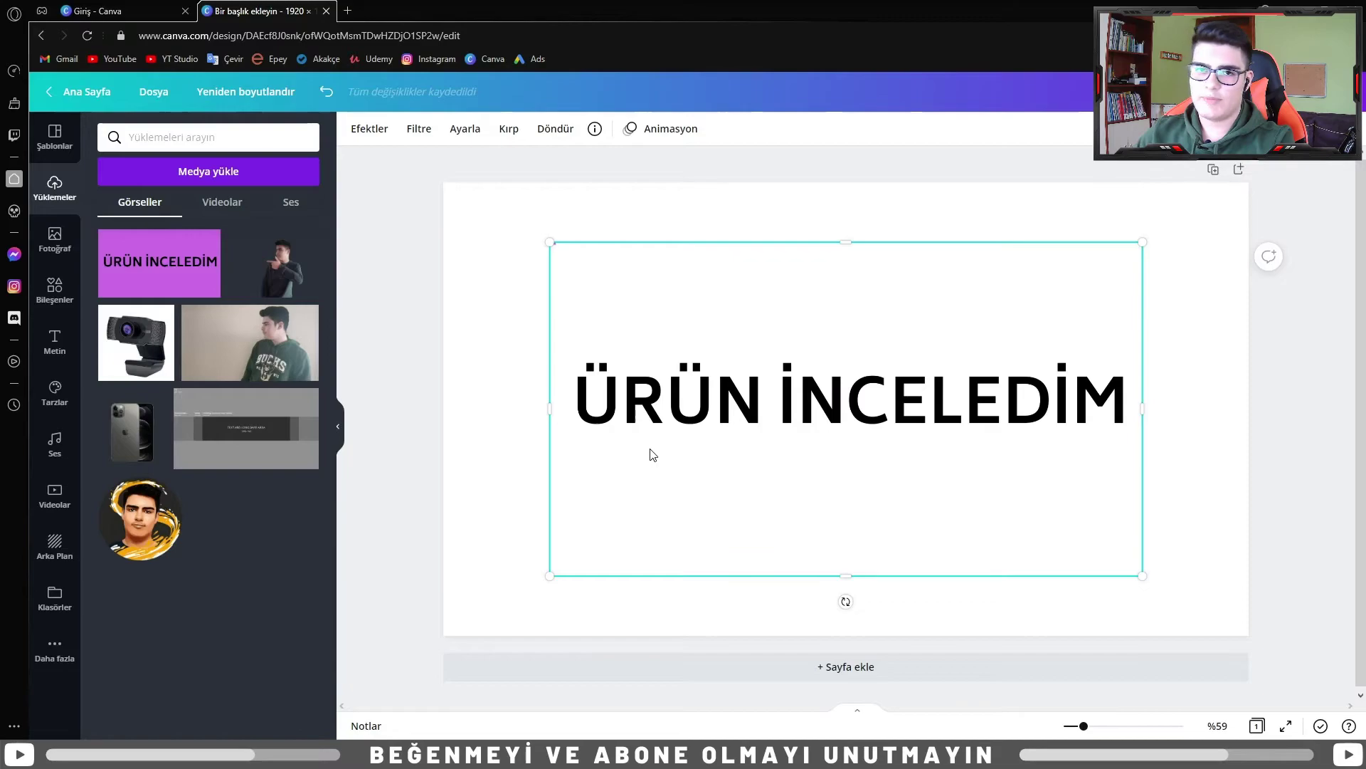
Give the lettering a light grey glow shadow: blur 0, opacity 100, size 11
click(366, 135)
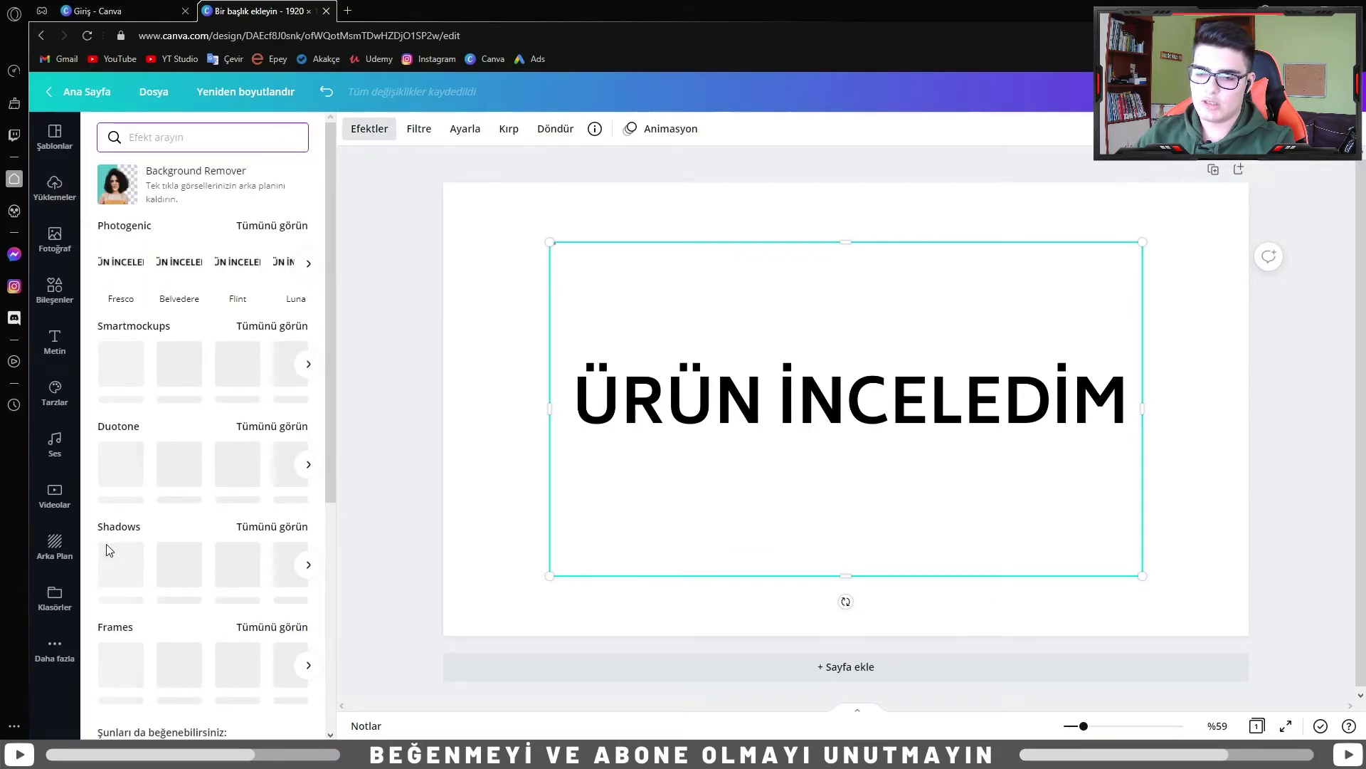
click(111, 580)
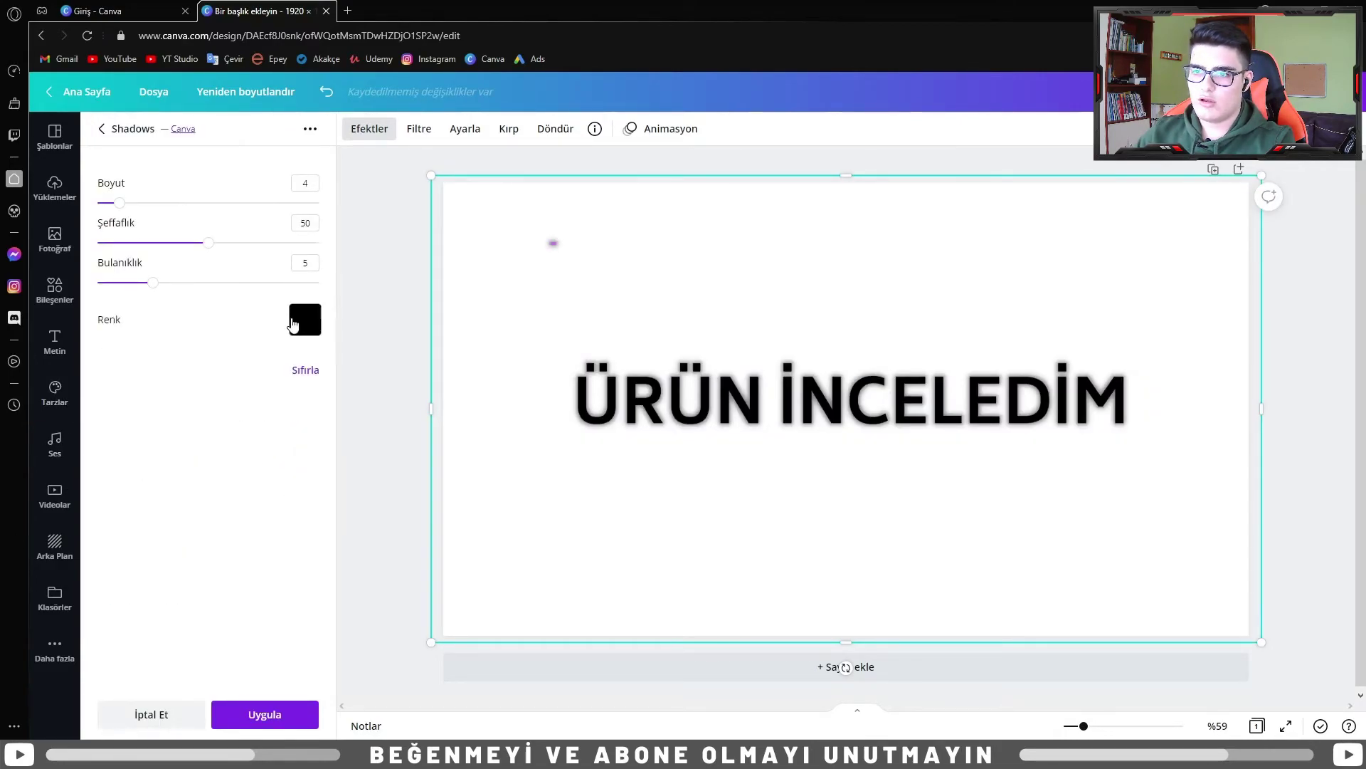
click(305, 320)
click(446, 442)
click(230, 445)
drag(153, 282, 94, 283)
drag(208, 243, 322, 243)
drag(121, 203, 159, 203)
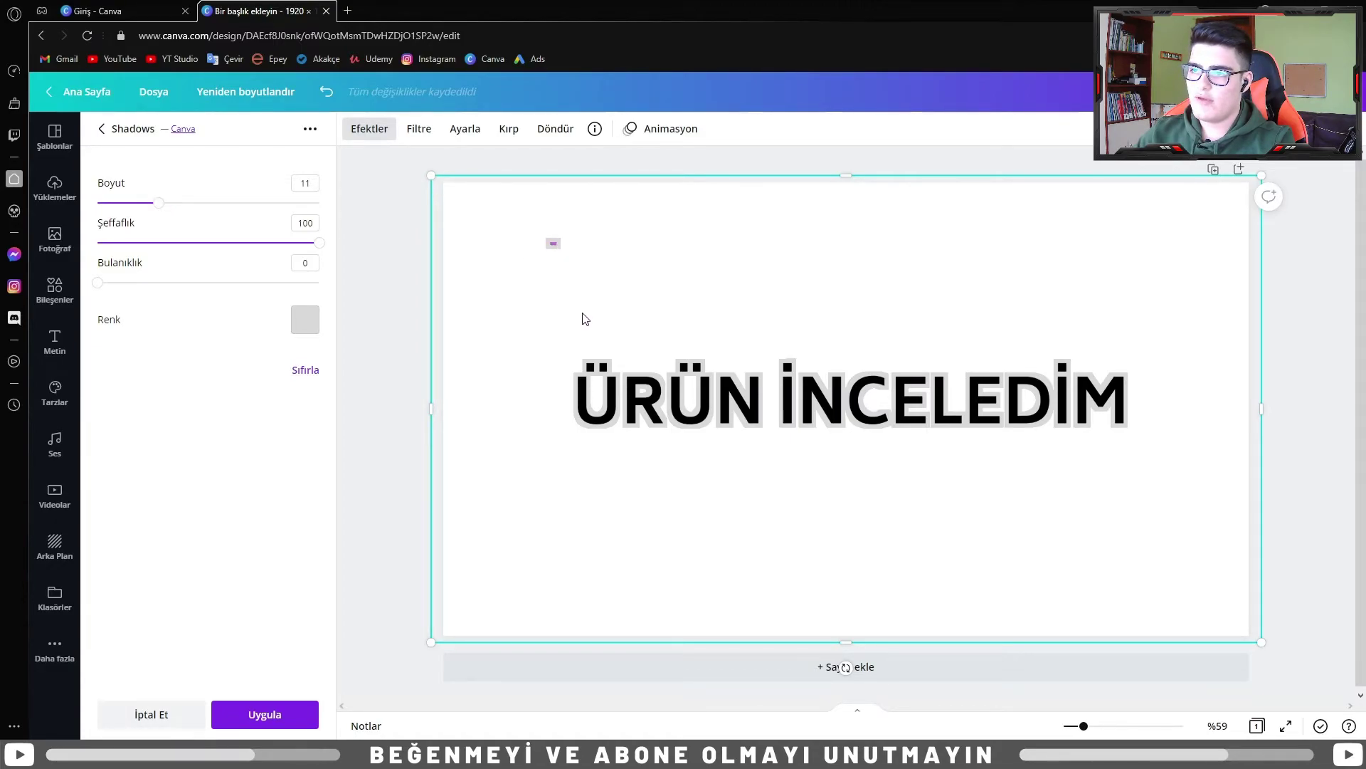
Move the lettering toward the page top, enlarge it, and add slight blur to the glow
drag(583, 314, 536, 225)
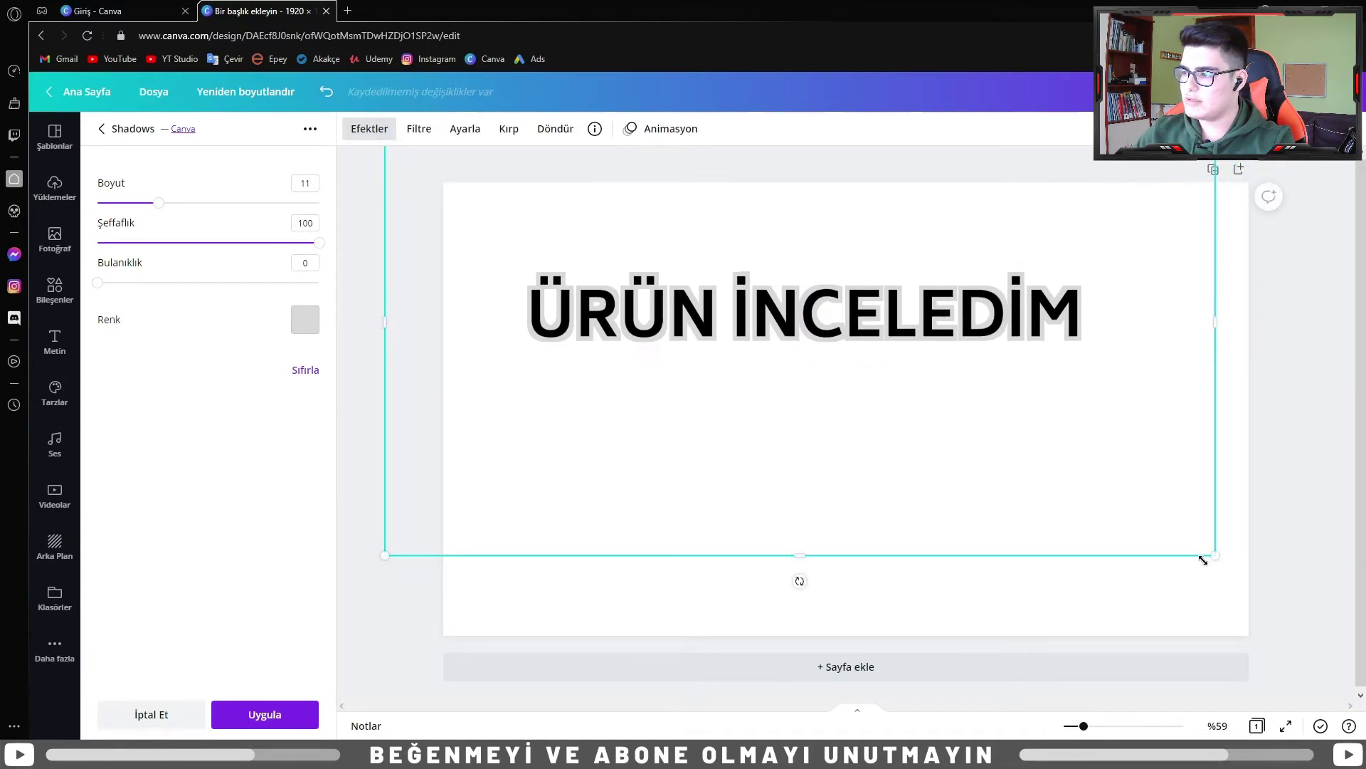
drag(1341, 671, 1343, 657)
drag(977, 534, 911, 519)
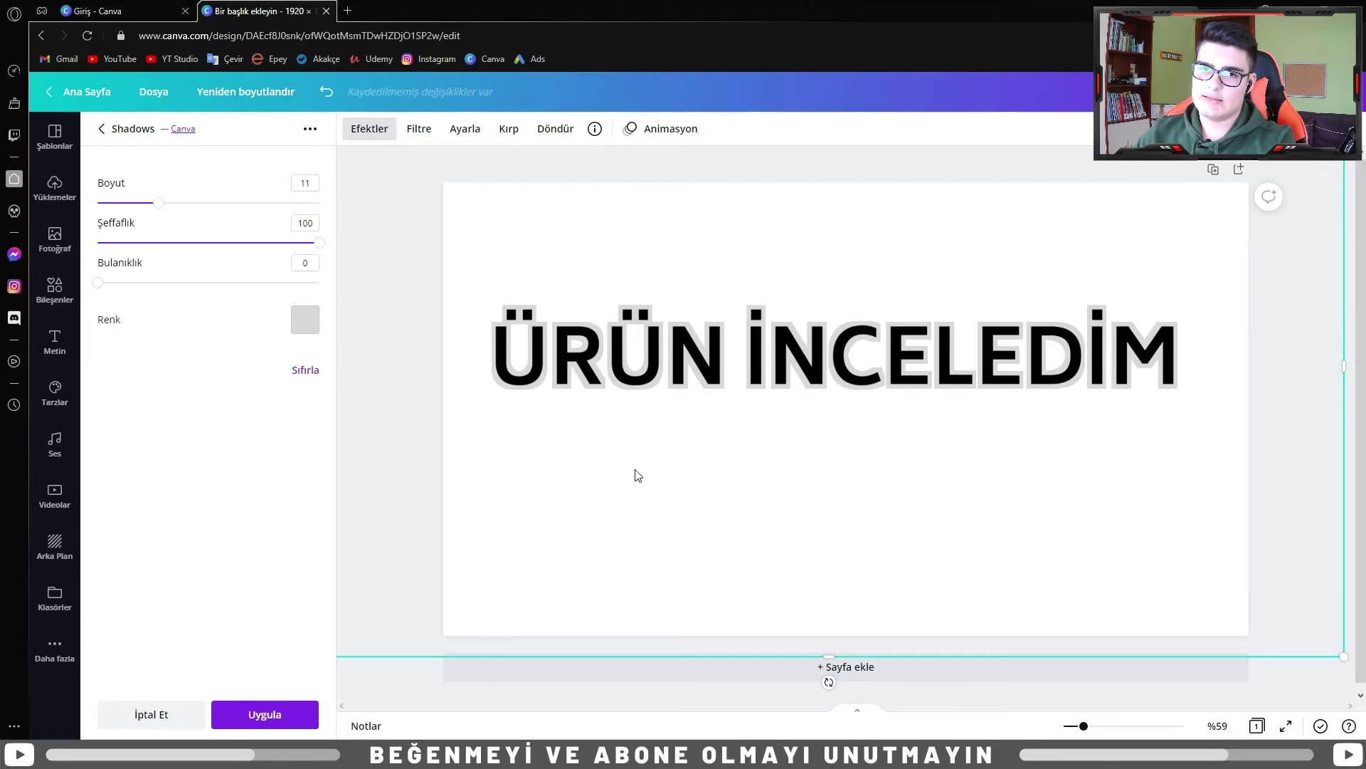
mouse_move(98, 282)
mouse_down()
mouse_move(132, 285)
mouse_move(108, 283)
mouse_up()
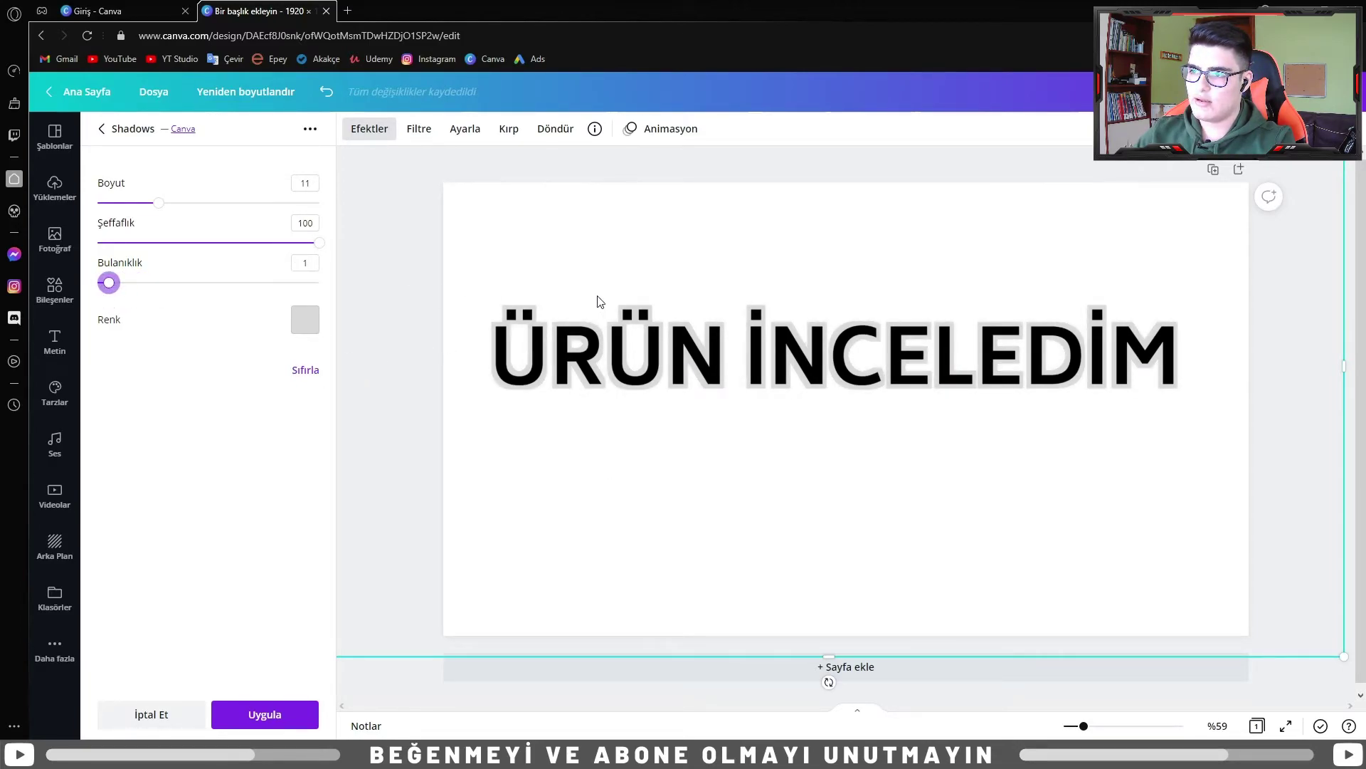
click(601, 597)
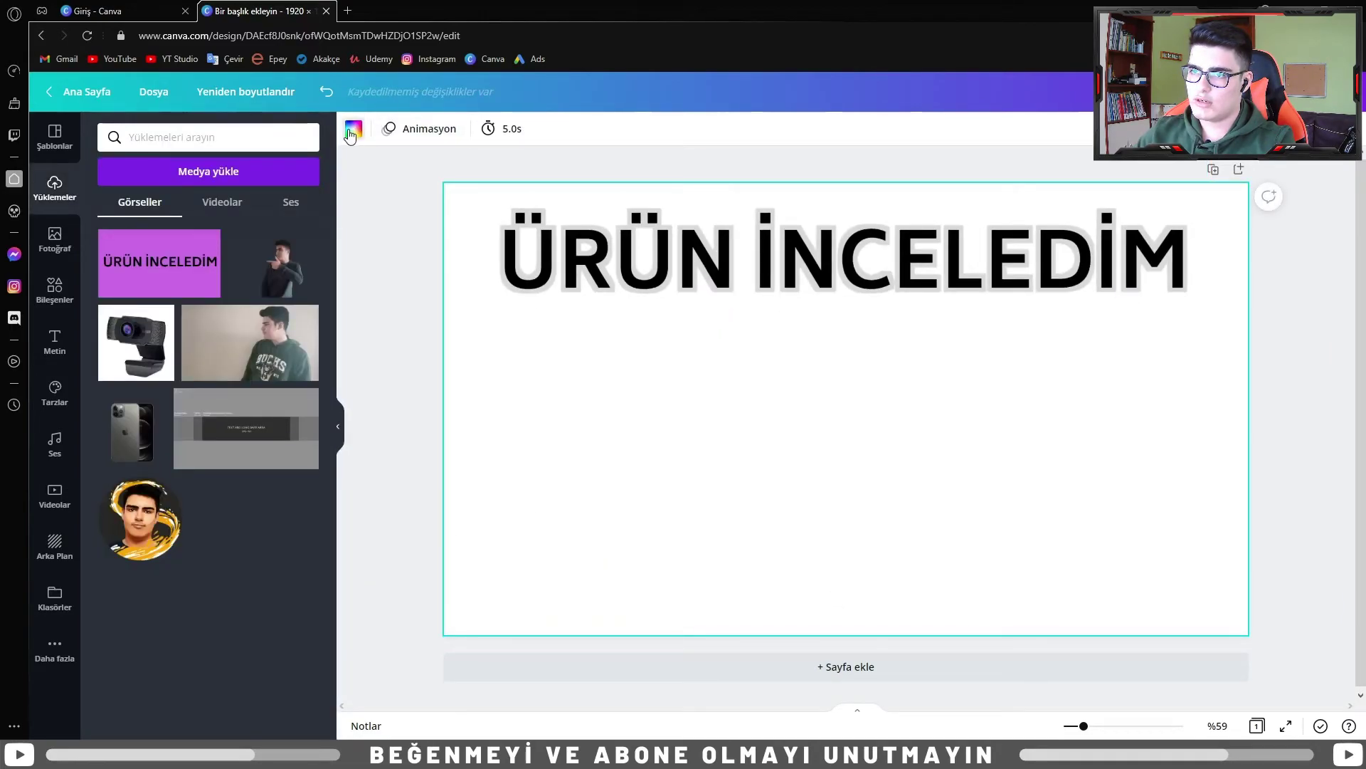
Make the page background grey and move the lettering down to the page centre
click(354, 129)
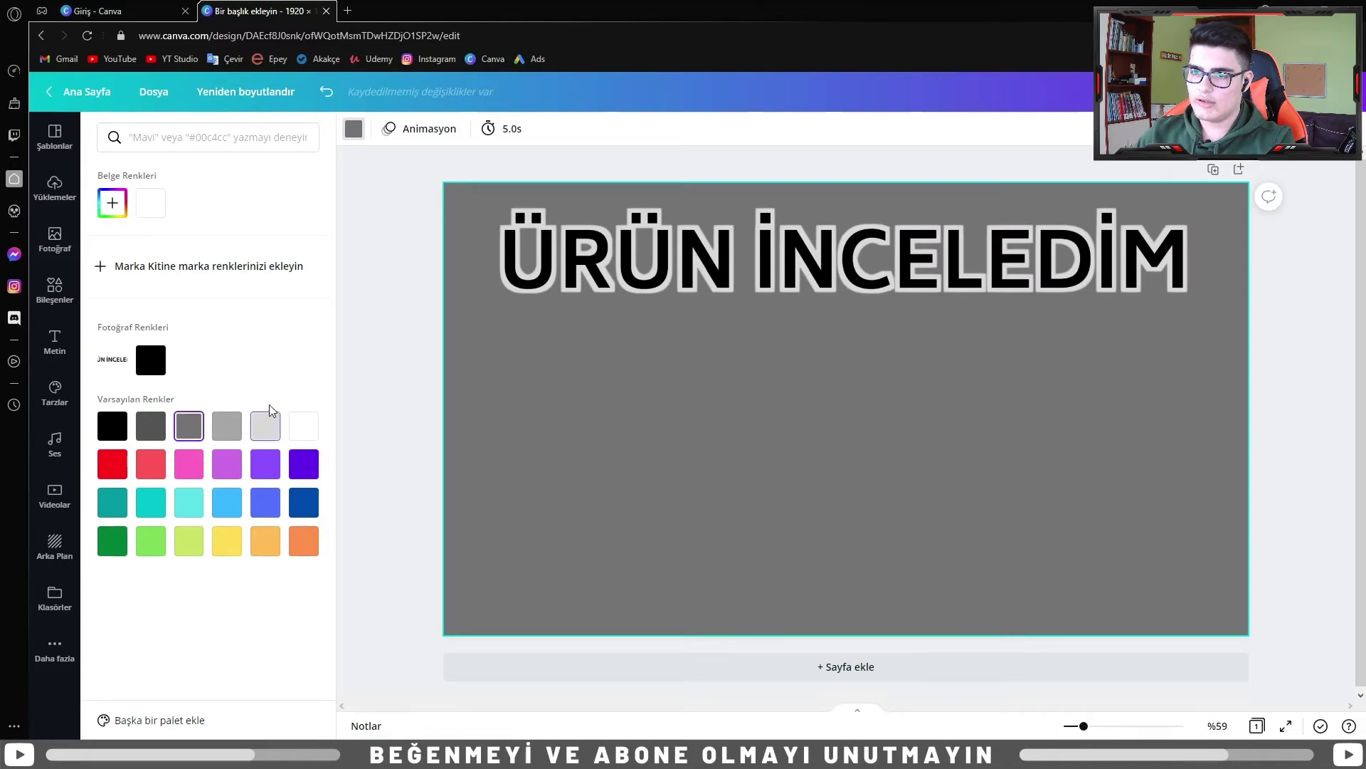
click(117, 425)
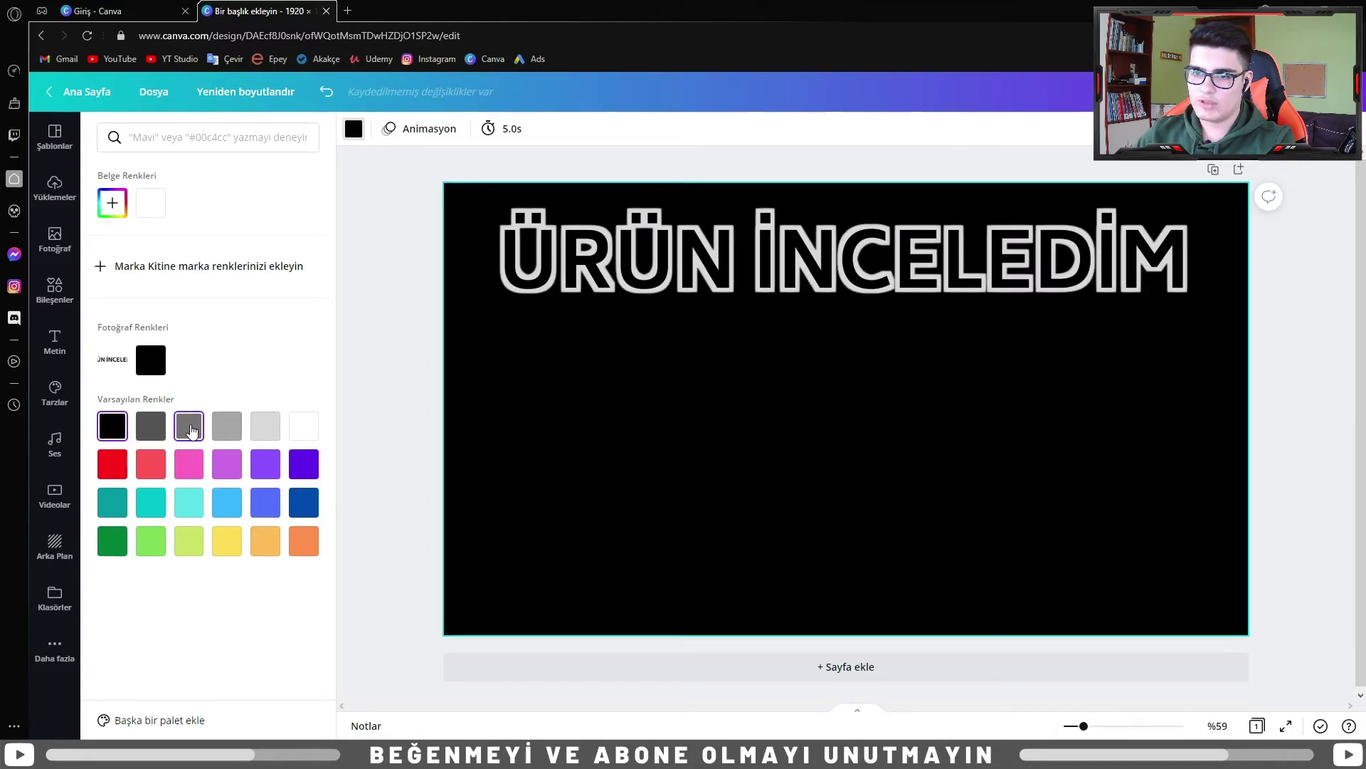
click(188, 425)
key(Escape)
drag(603, 256, 615, 377)
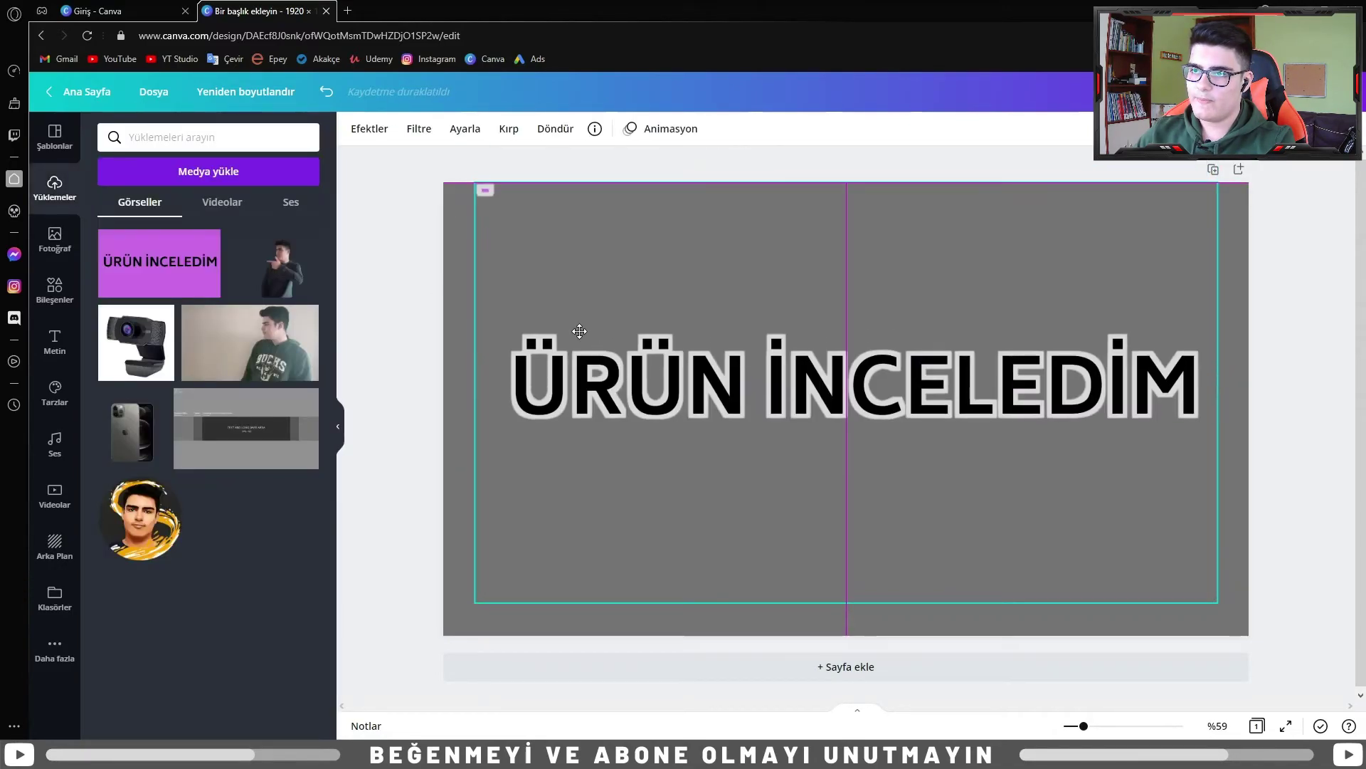
Add a shadow to the lettering with 100 opacity, a turquoise colour and a thicker outline
click(369, 128)
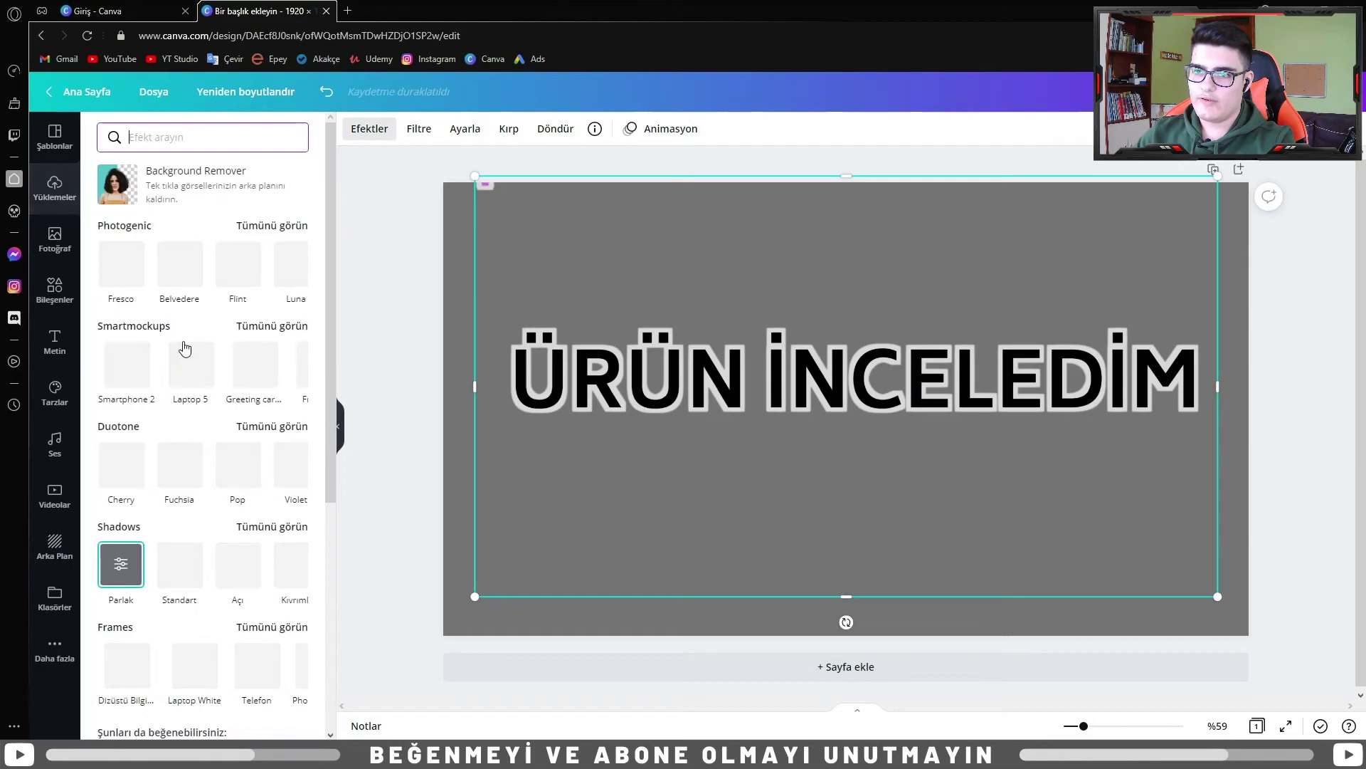
click(116, 569)
drag(208, 242, 331, 242)
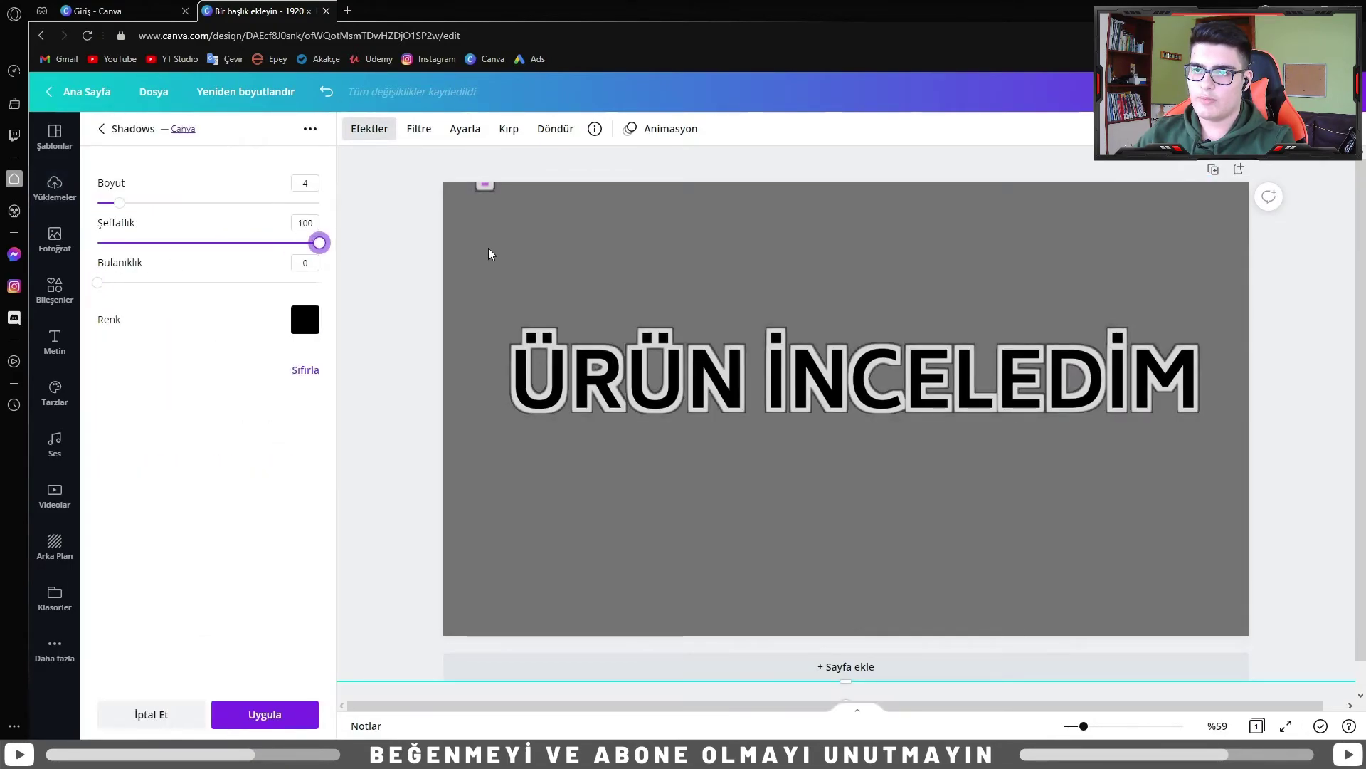
click(305, 320)
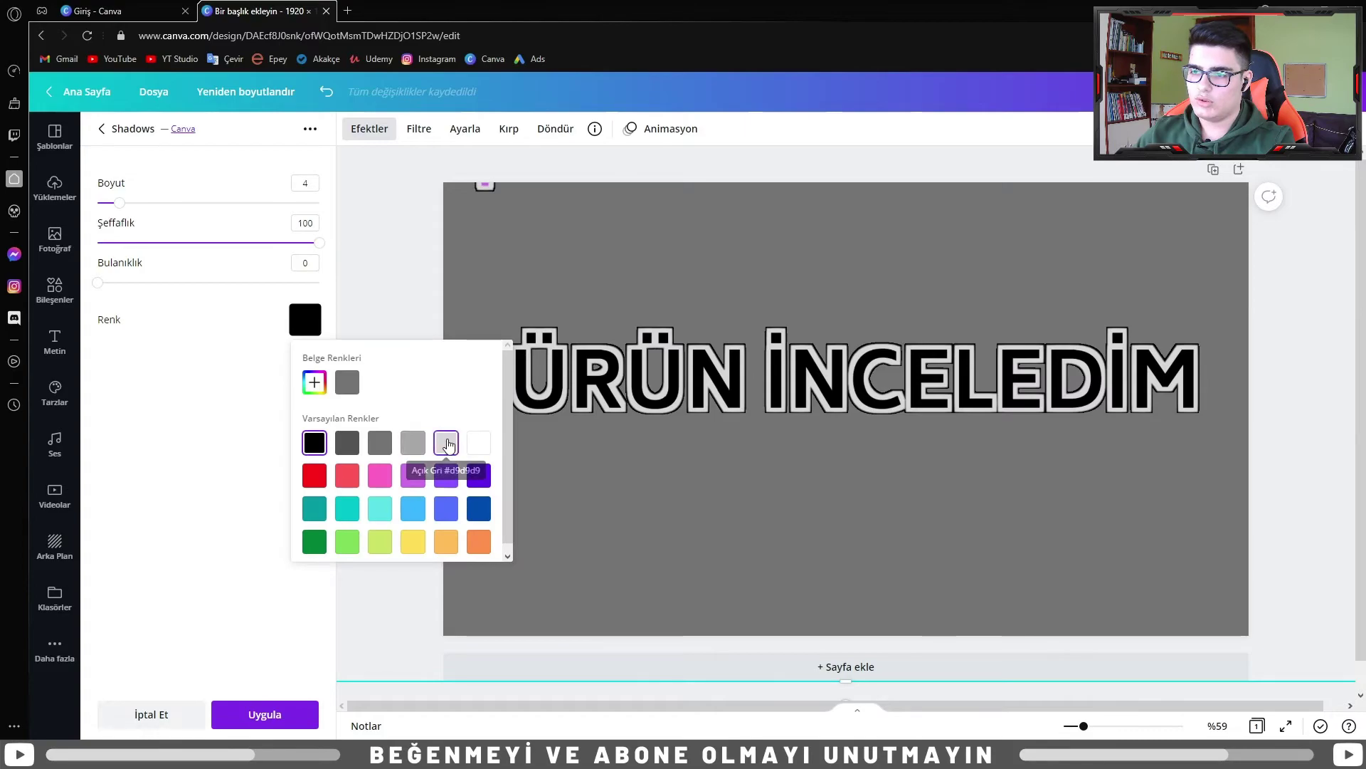
click(446, 444)
click(347, 442)
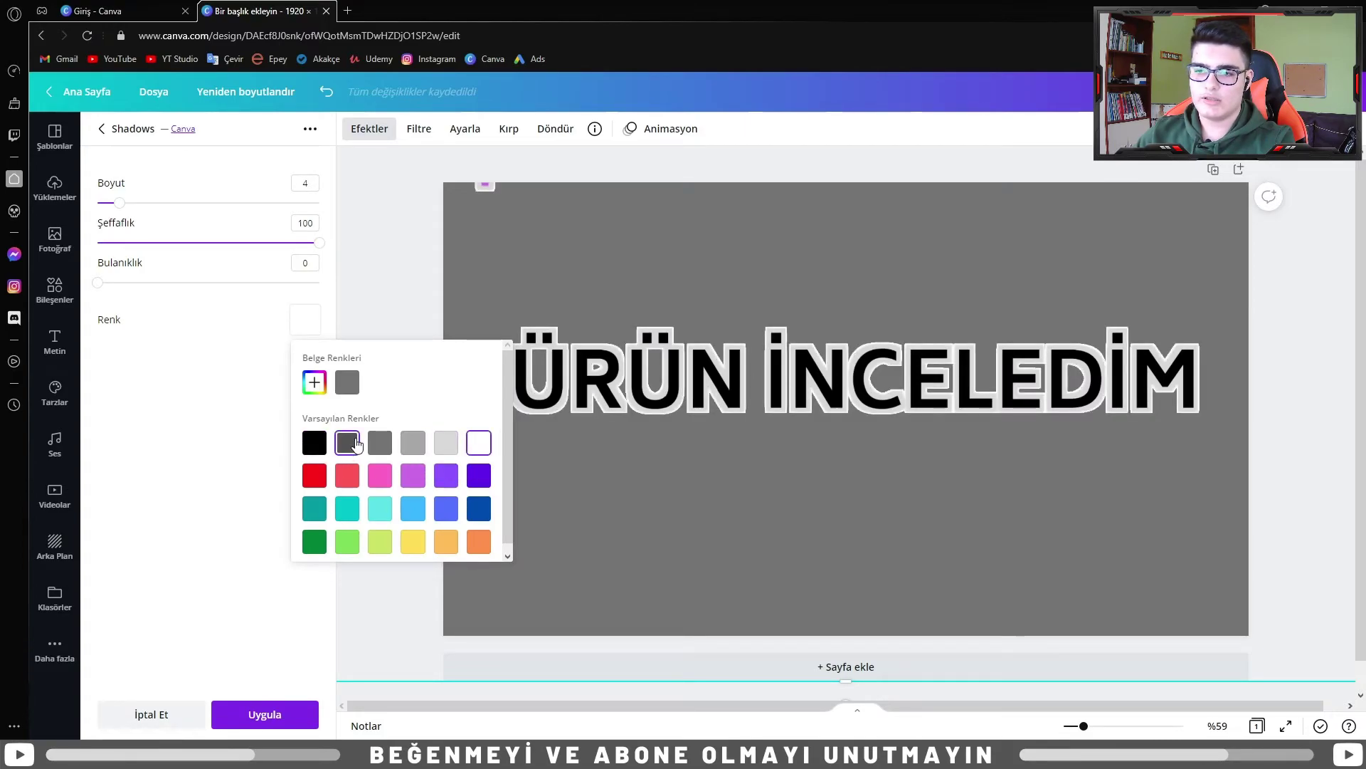
click(347, 508)
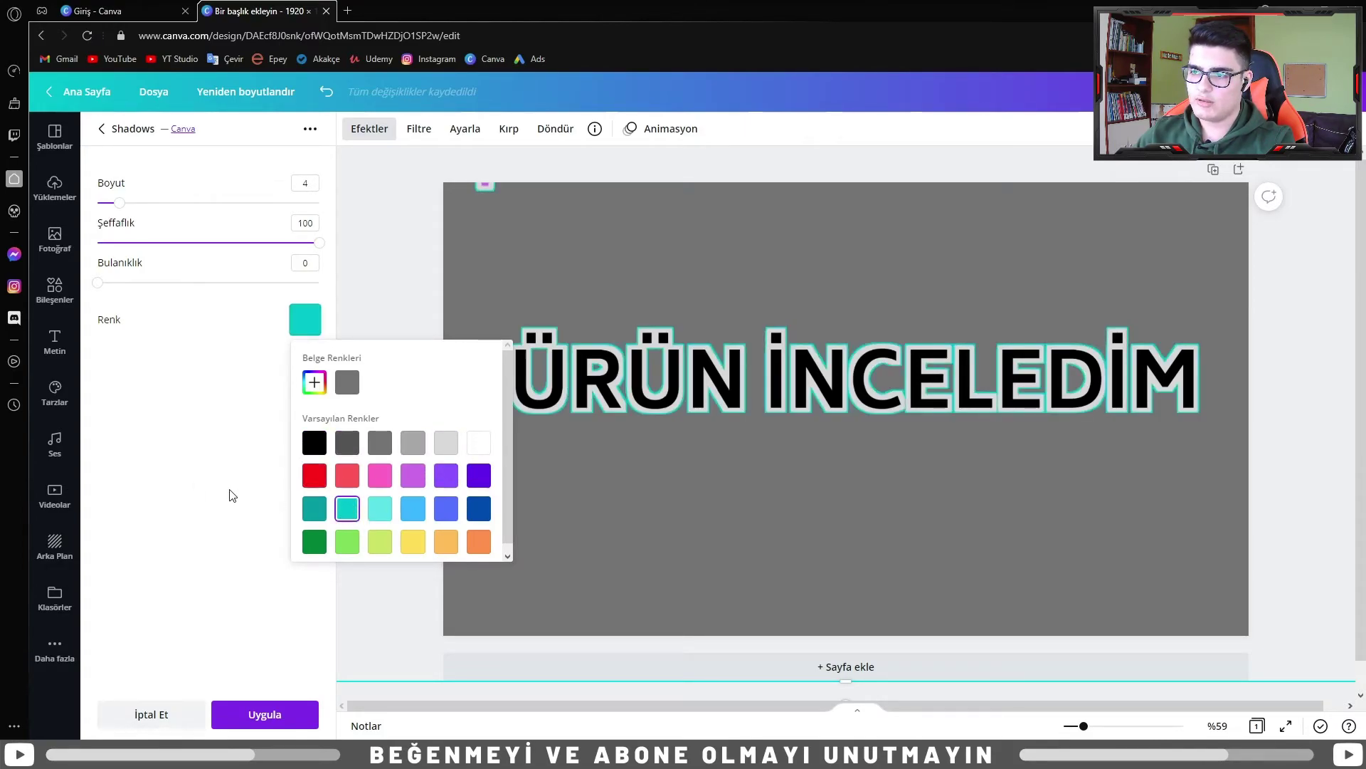
click(161, 445)
drag(120, 205, 163, 207)
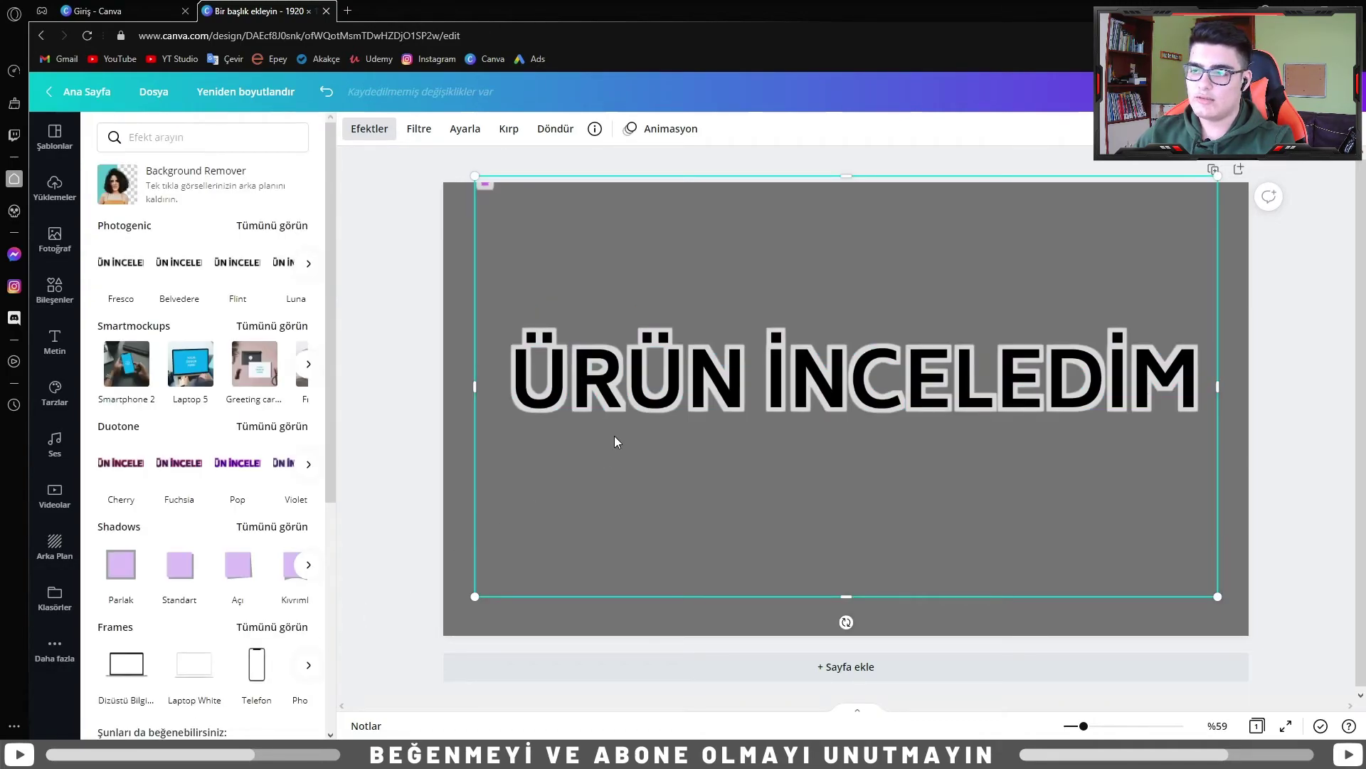
Delete the title image and add a new heading reading 'ÜRÜN İNCELEME'
key(Delete)
key(Delete)
click(55, 340)
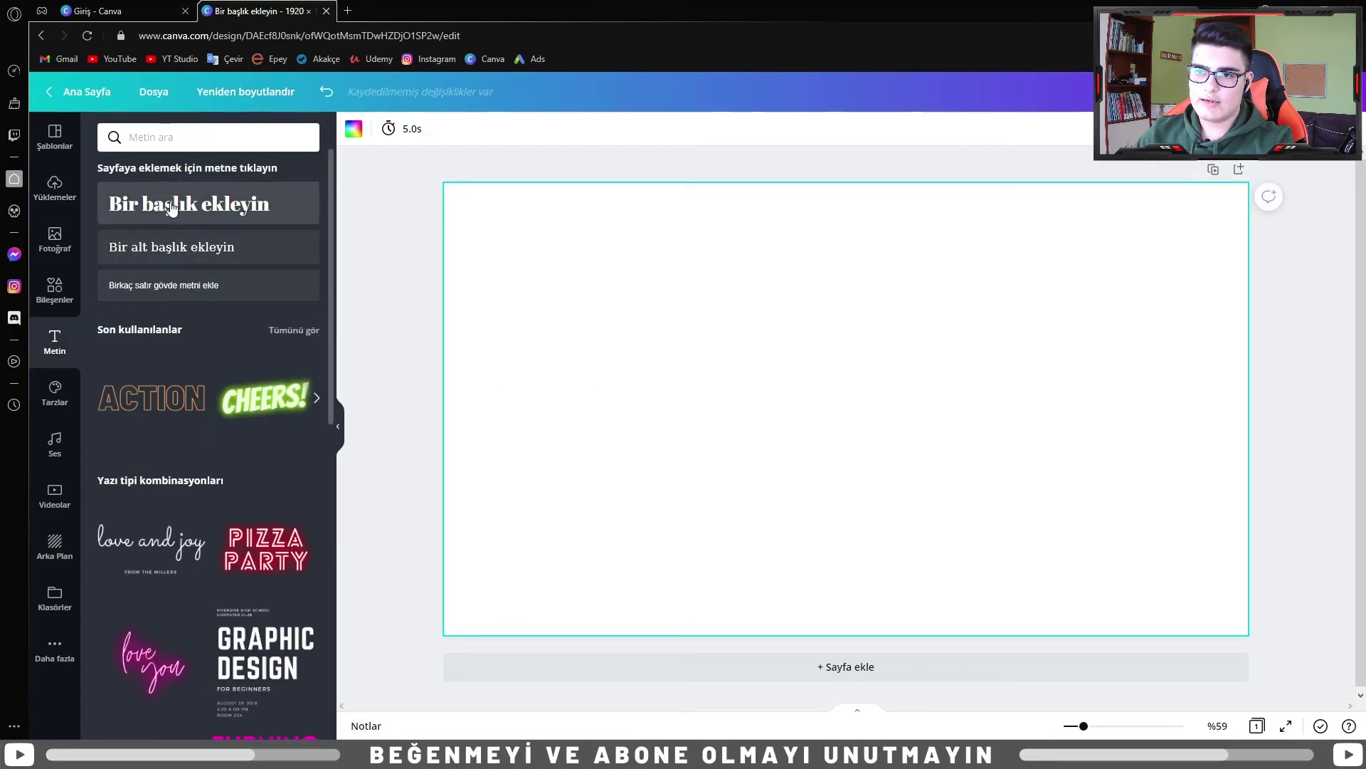
click(171, 207)
text(ÜRÜN İNCELEME)
click(668, 287)
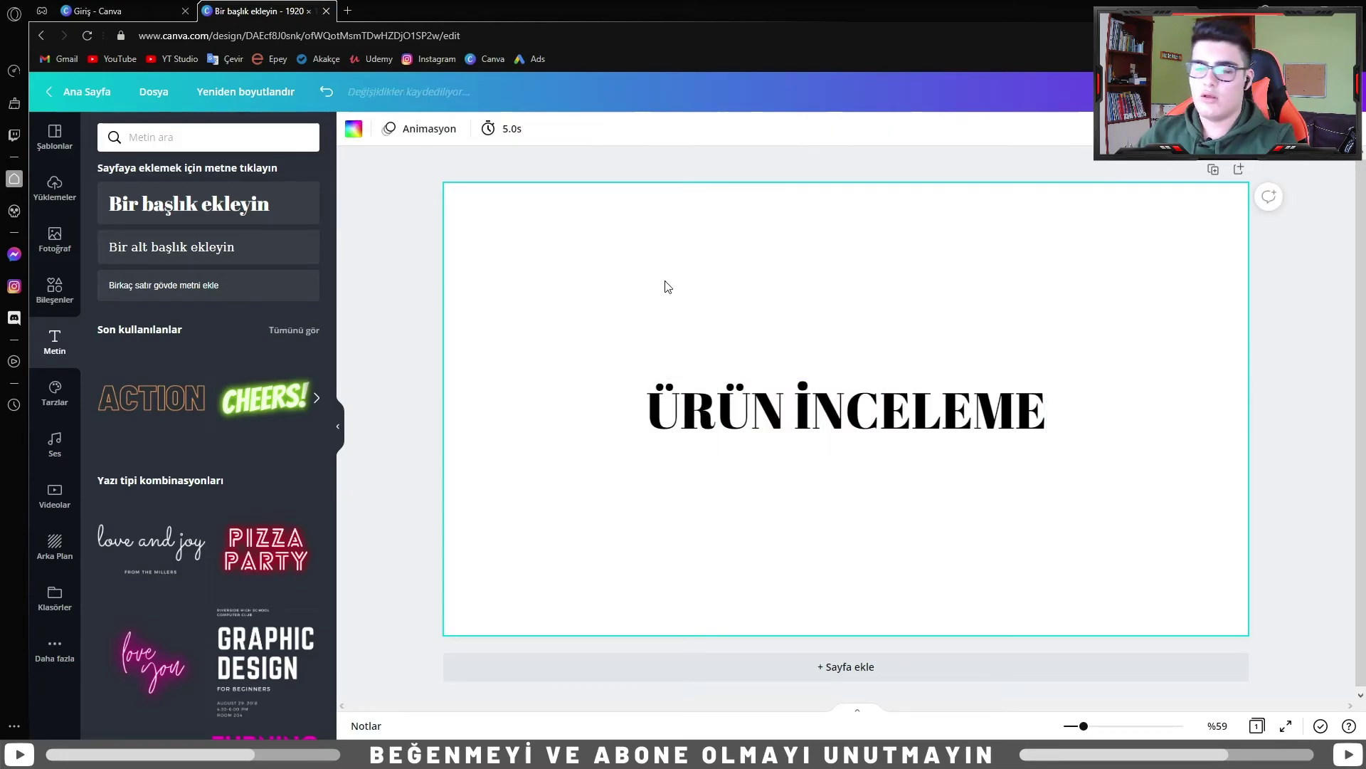
Set the heading font to Biryani Bold and reposition the text box
click(719, 406)
click(390, 130)
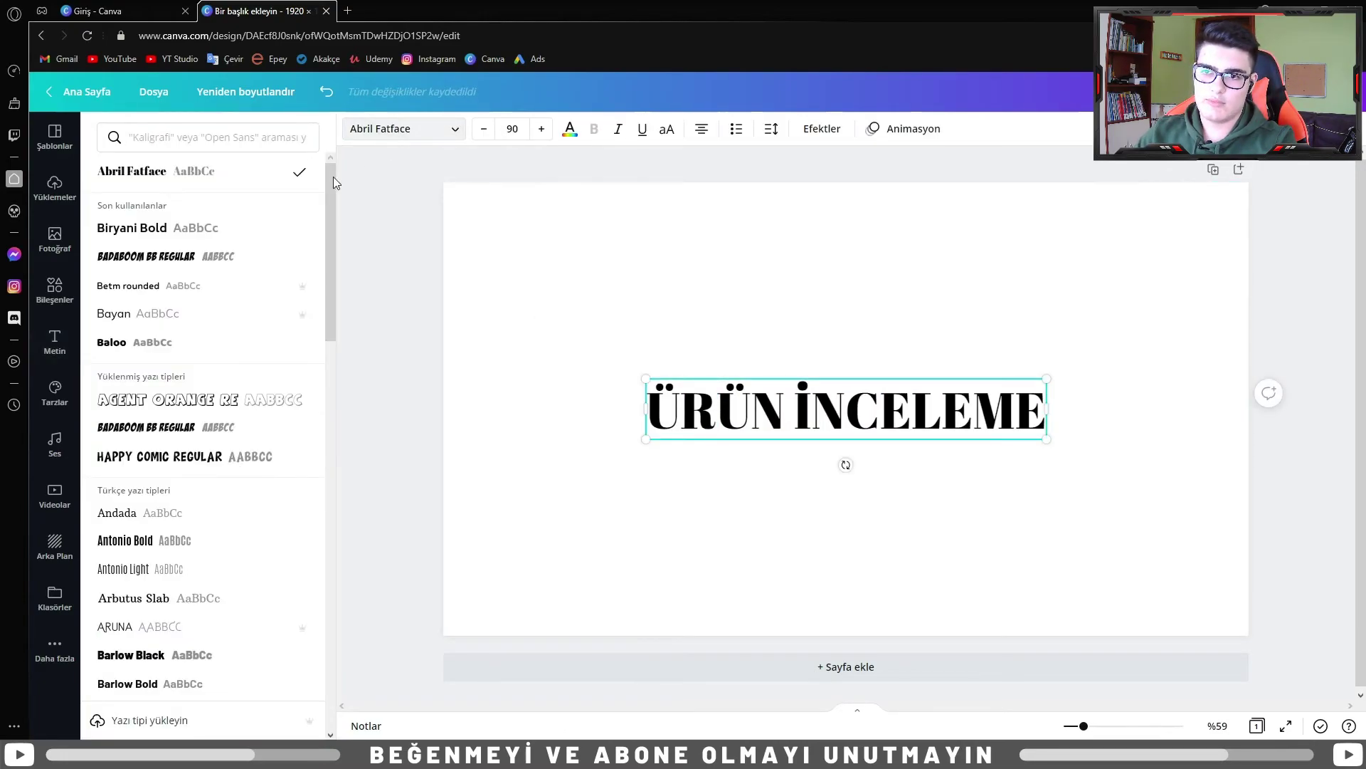
click(152, 229)
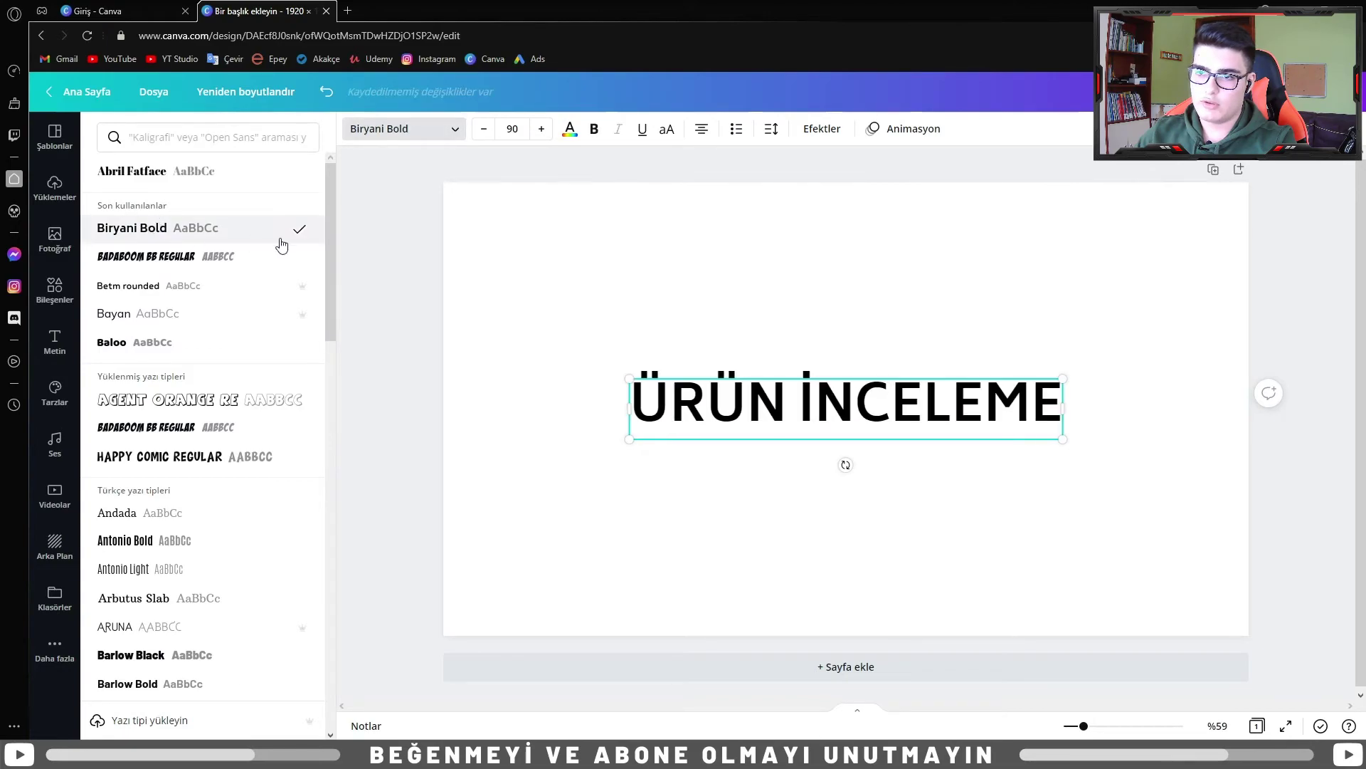
click(427, 305)
mouse_move(733, 404)
mouse_down()
mouse_move(688, 369)
mouse_move(705, 380)
mouse_up()
drag(927, 371, 811, 390)
click(836, 353)
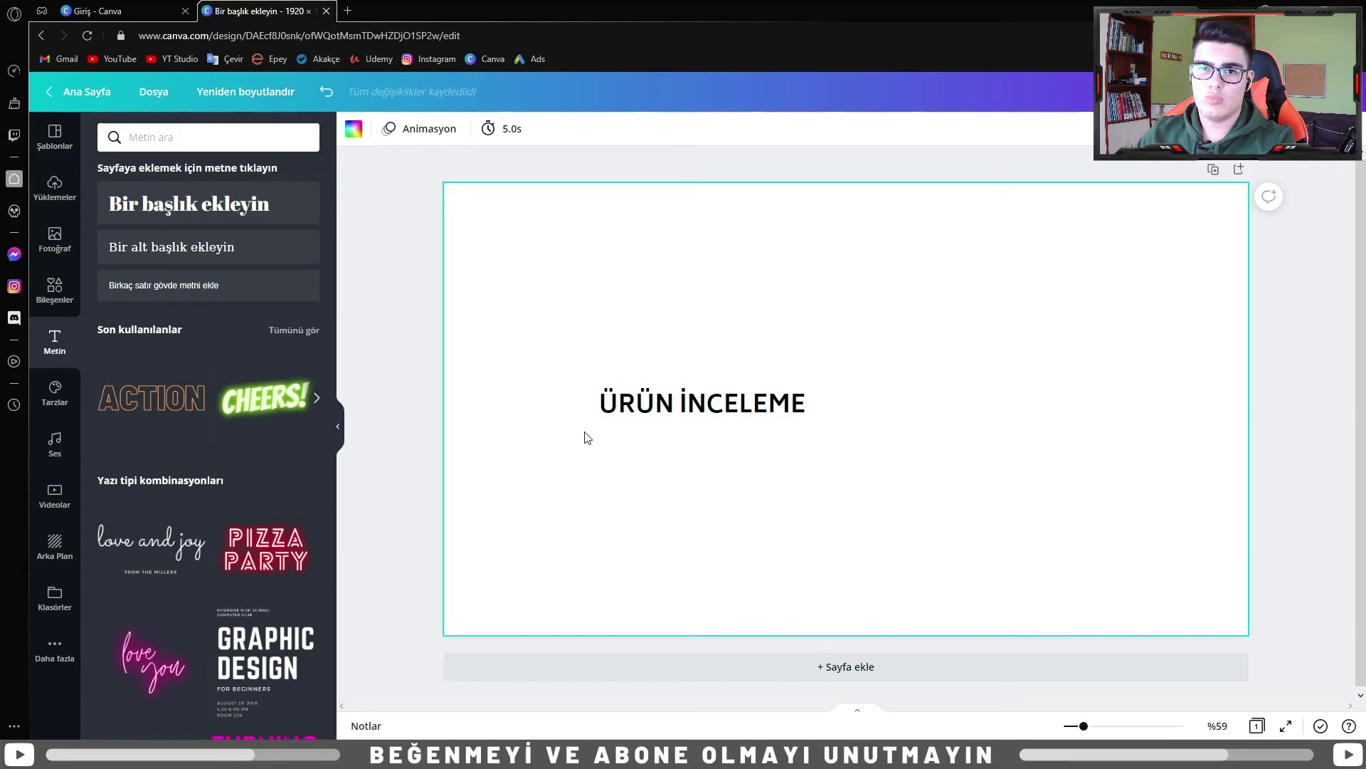
Enlarge the heading to size 115 and centre it on the page
mouse_move(627, 398)
mouse_down()
mouse_move(869, 472)
mouse_move(822, 433)
mouse_up()
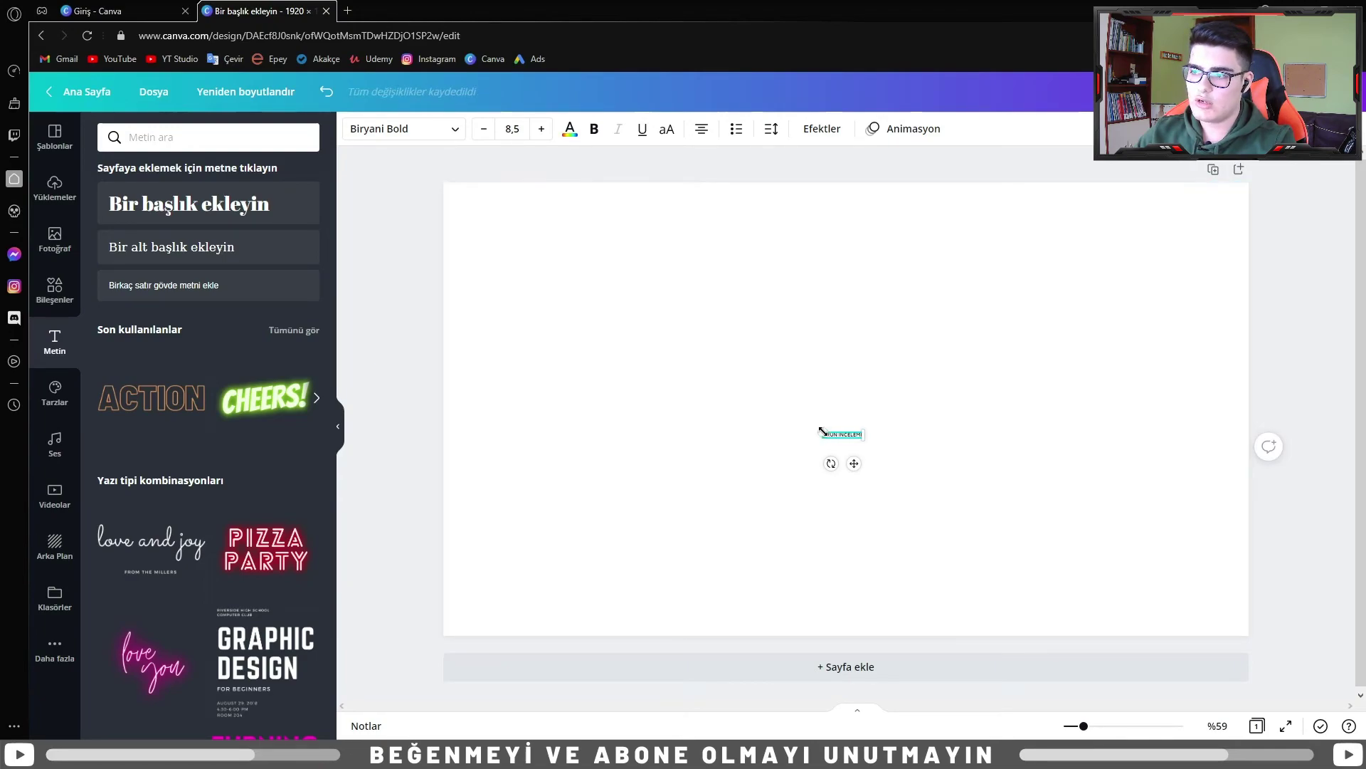
mouse_move(820, 430)
mouse_down()
mouse_move(514, 392)
mouse_move(936, 450)
mouse_move(608, 427)
mouse_move(444, 379)
mouse_up()
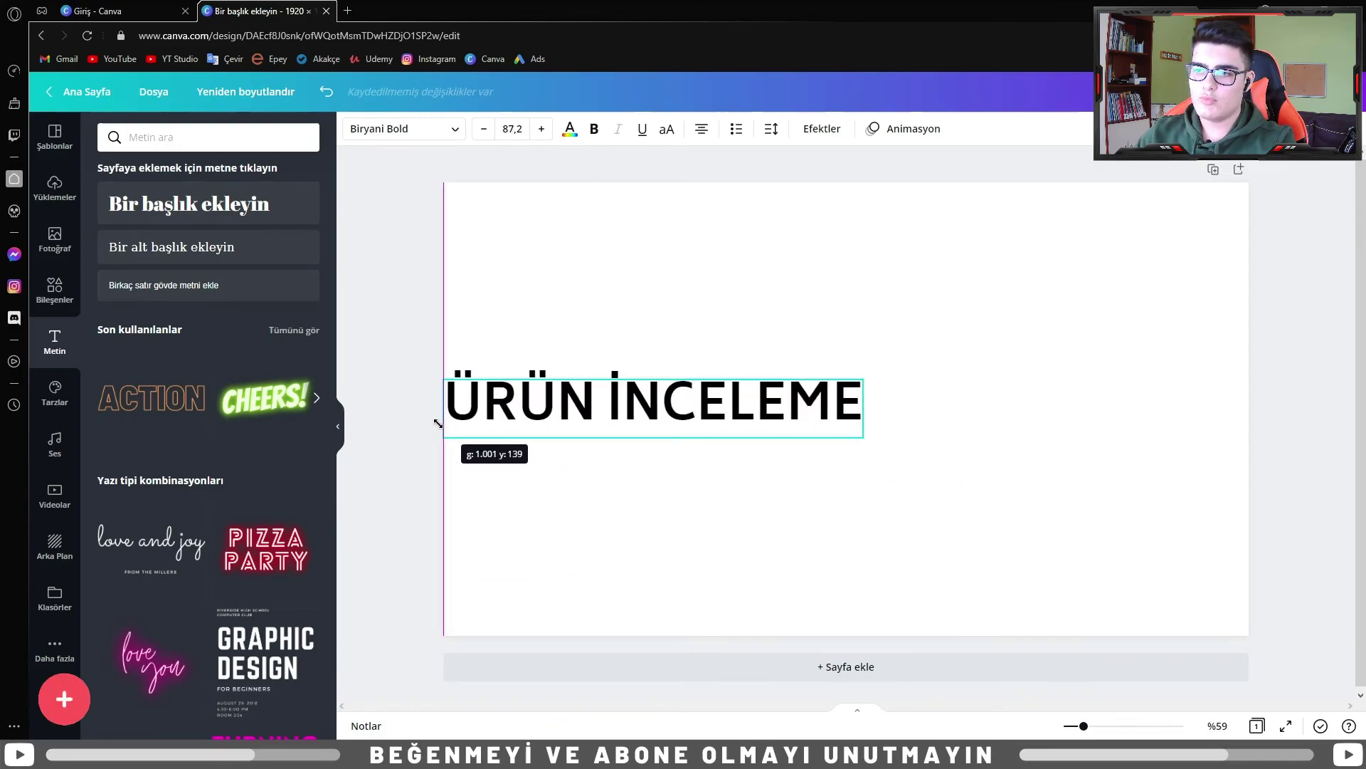
click(653, 329)
drag(669, 413, 814, 416)
drag(1006, 381, 1143, 353)
drag(854, 406, 835, 405)
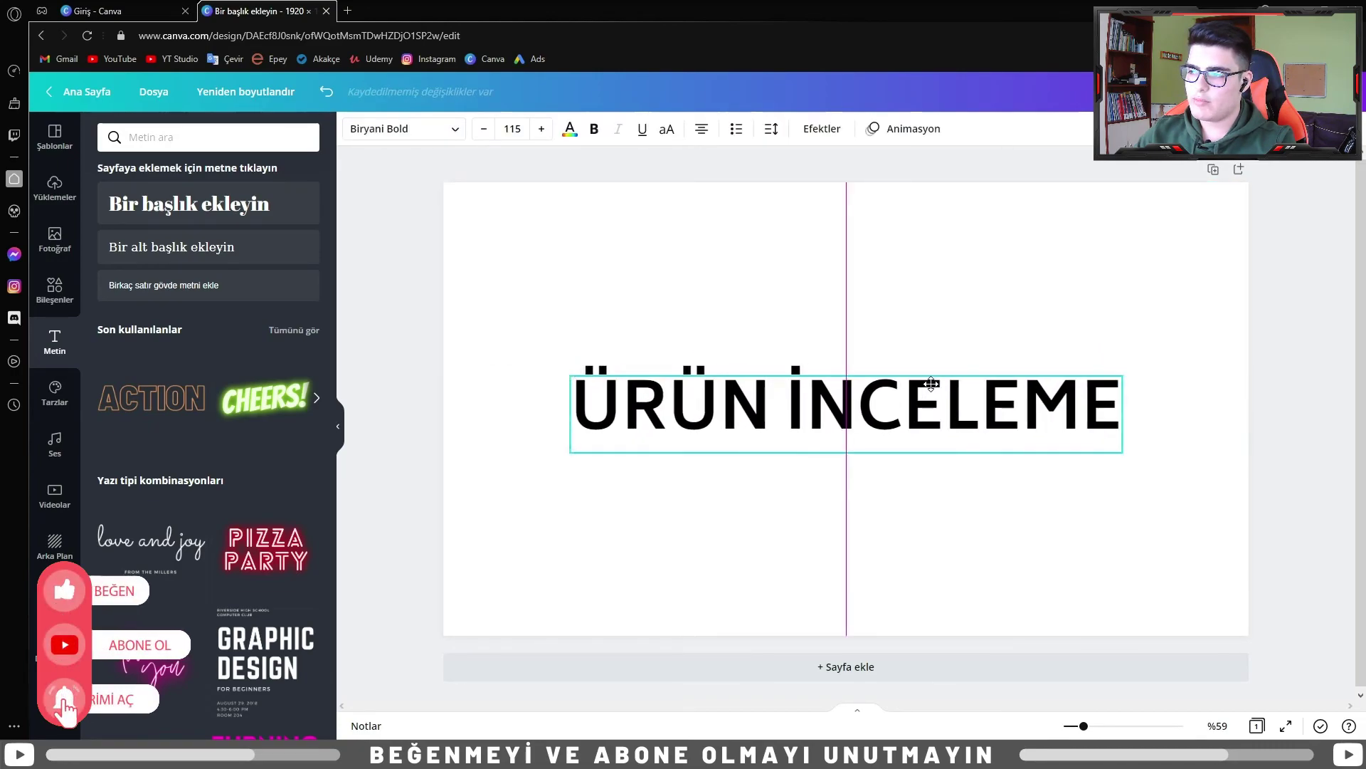
click(1277, 91)
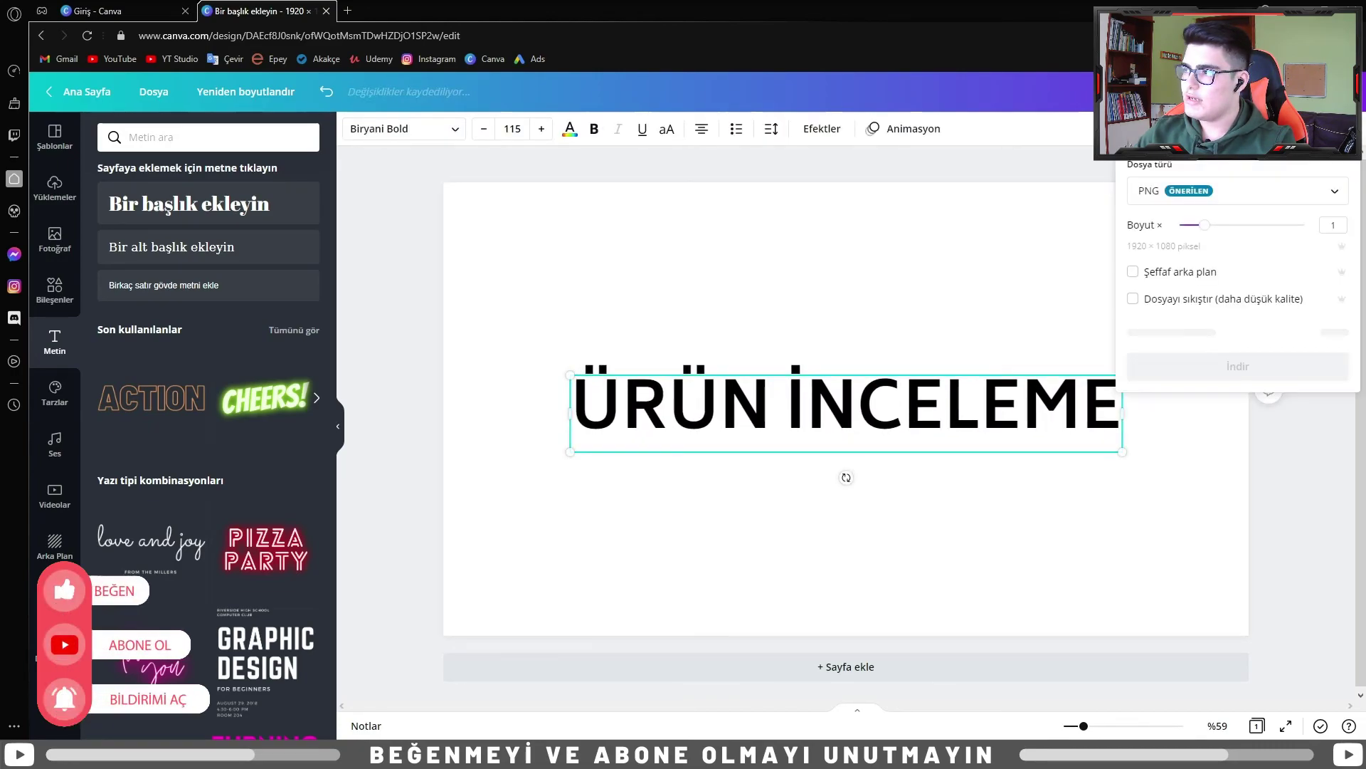
Download the heading as a PNG with a transparent background
click(1132, 272)
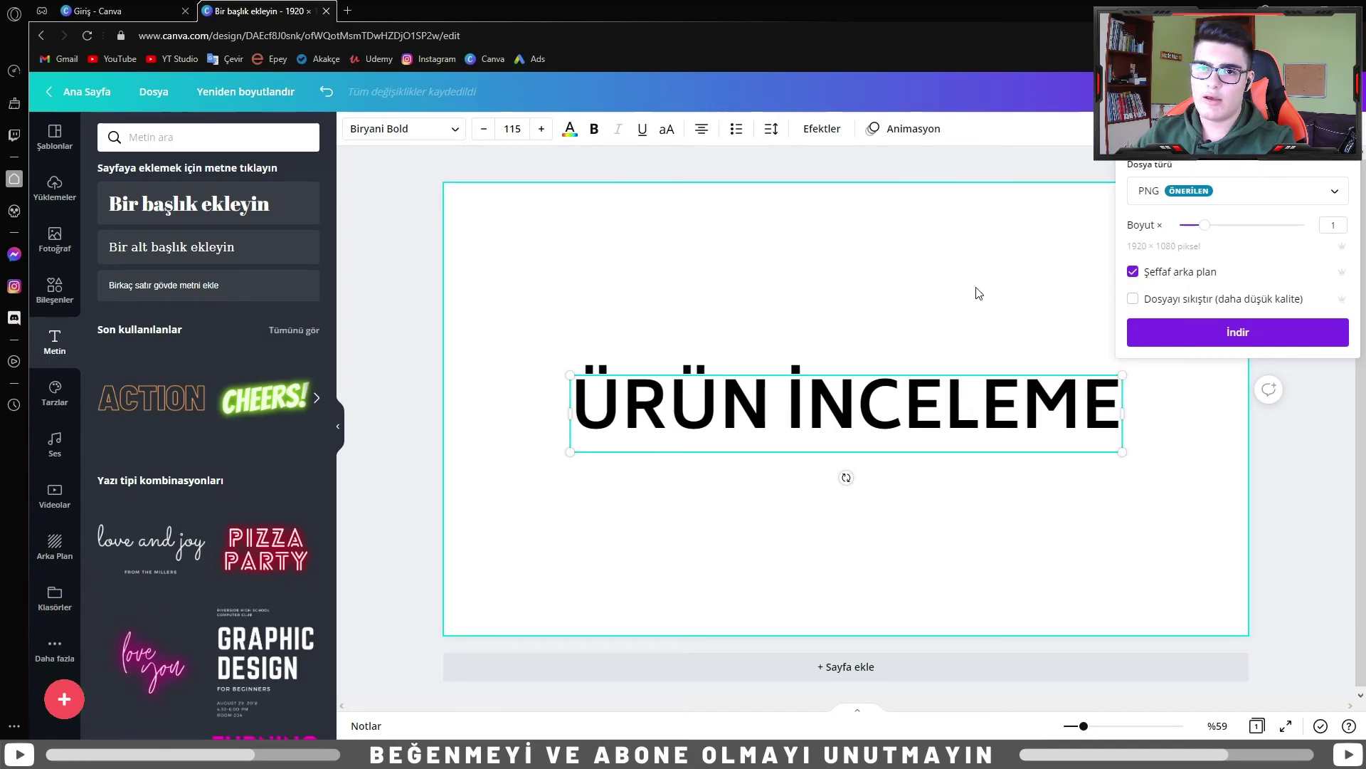
click(1160, 336)
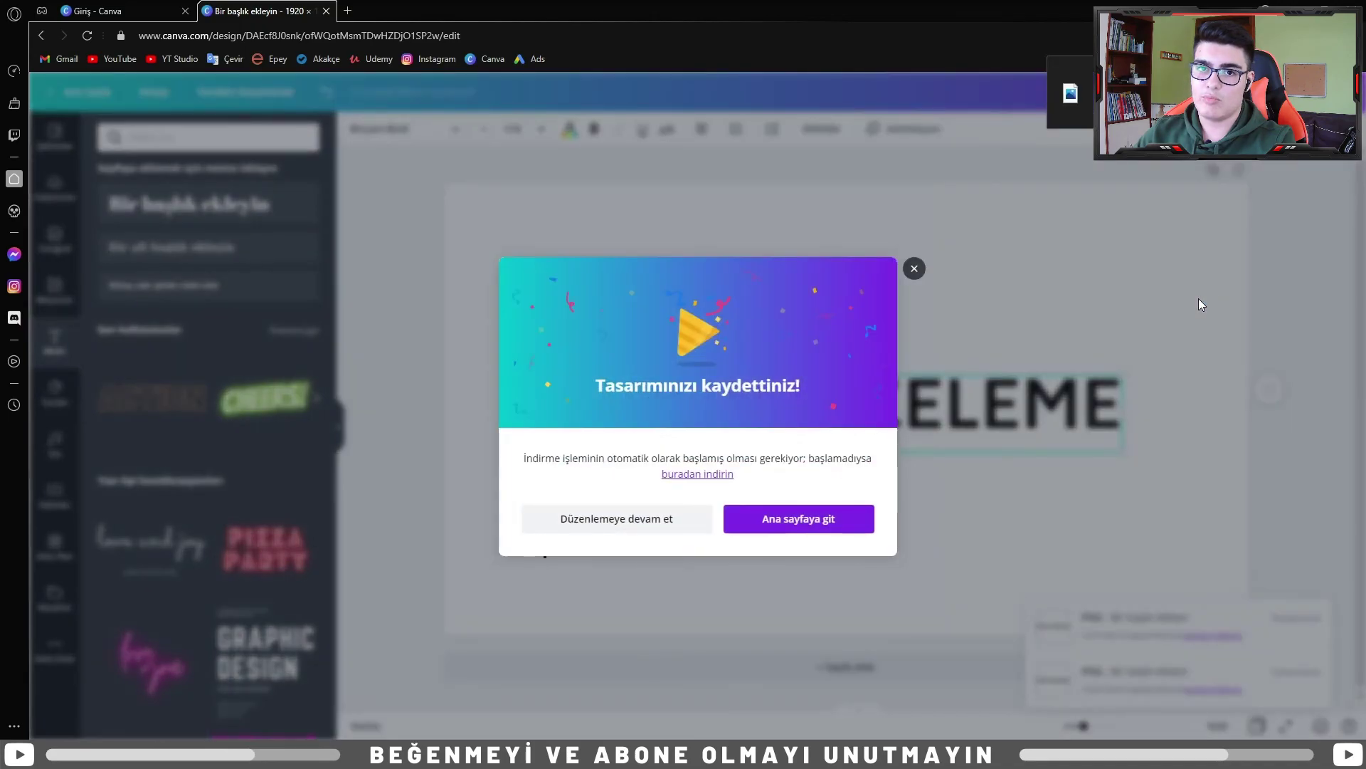
click(1184, 304)
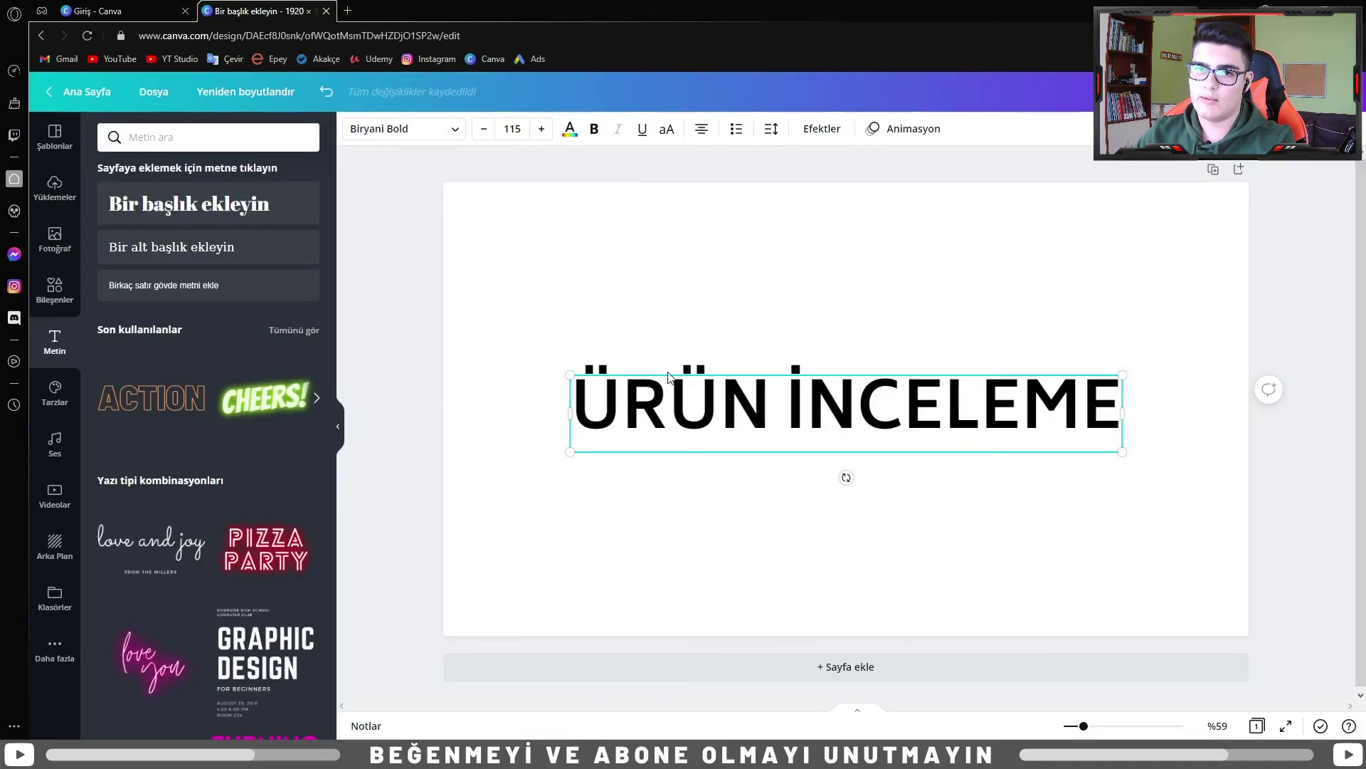
Delete the ÜRÜN İNCELEME heading, leaving the page empty
key(BackSpace)
key(Escape)
key(Delete)
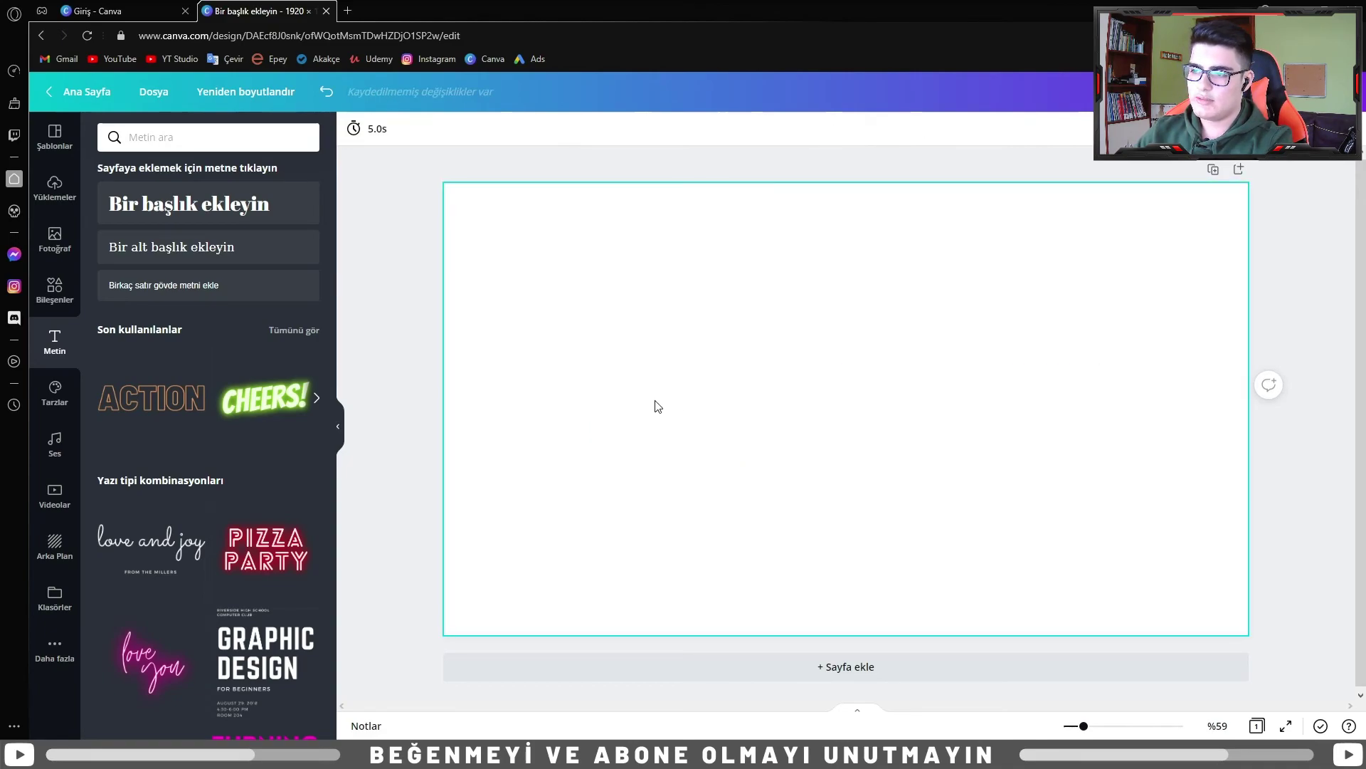
Make the page light blue and place the downloaded ÜRÜN İNCELEME PNG on it, nudged left
click(495, 225)
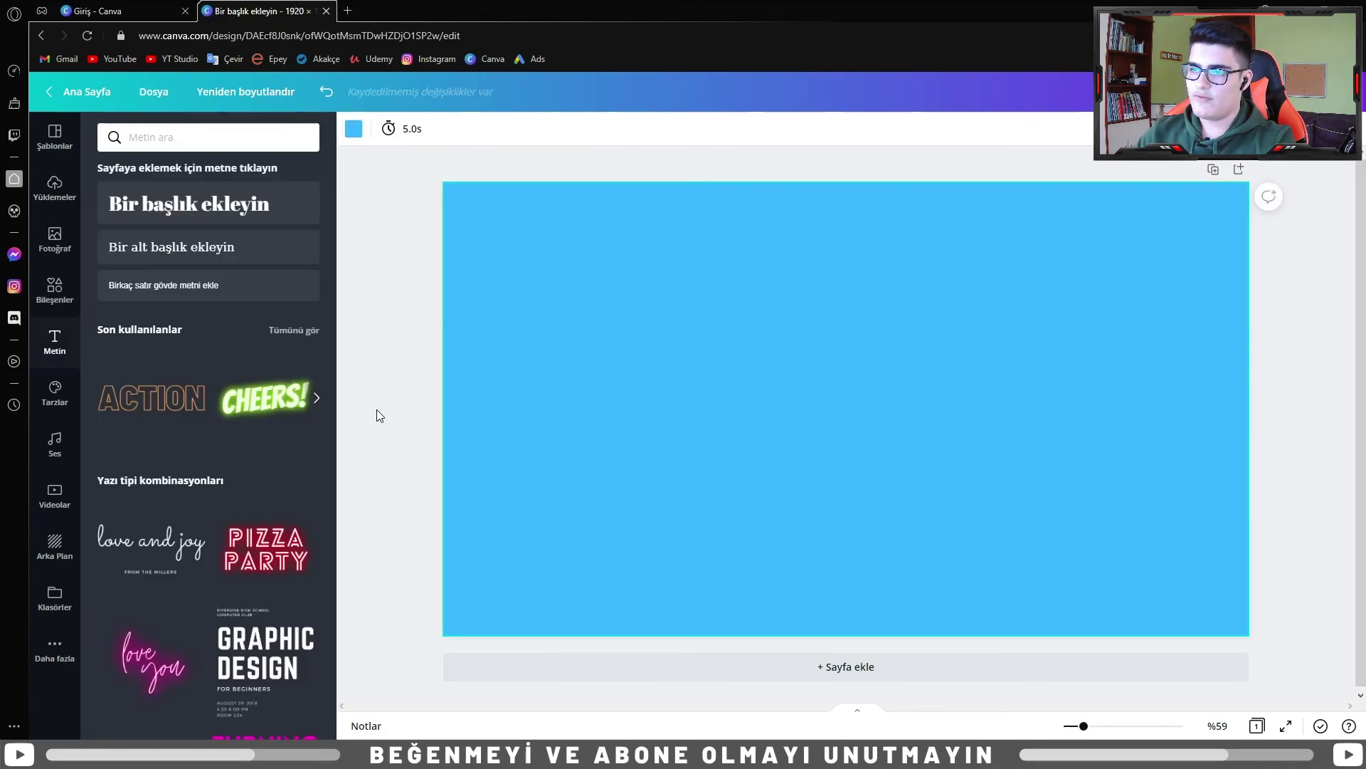
click(380, 415)
click(1329, 36)
drag(1138, 183, 741, 301)
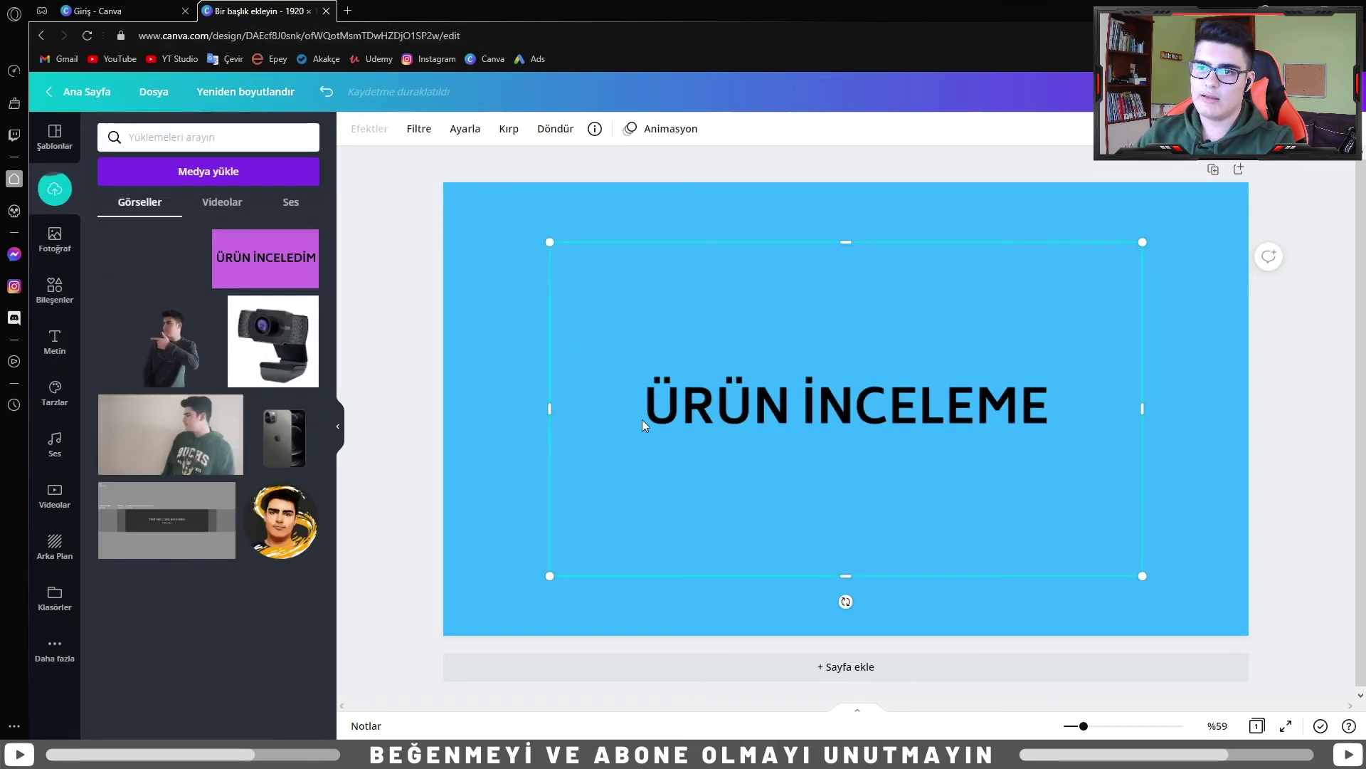
click(478, 387)
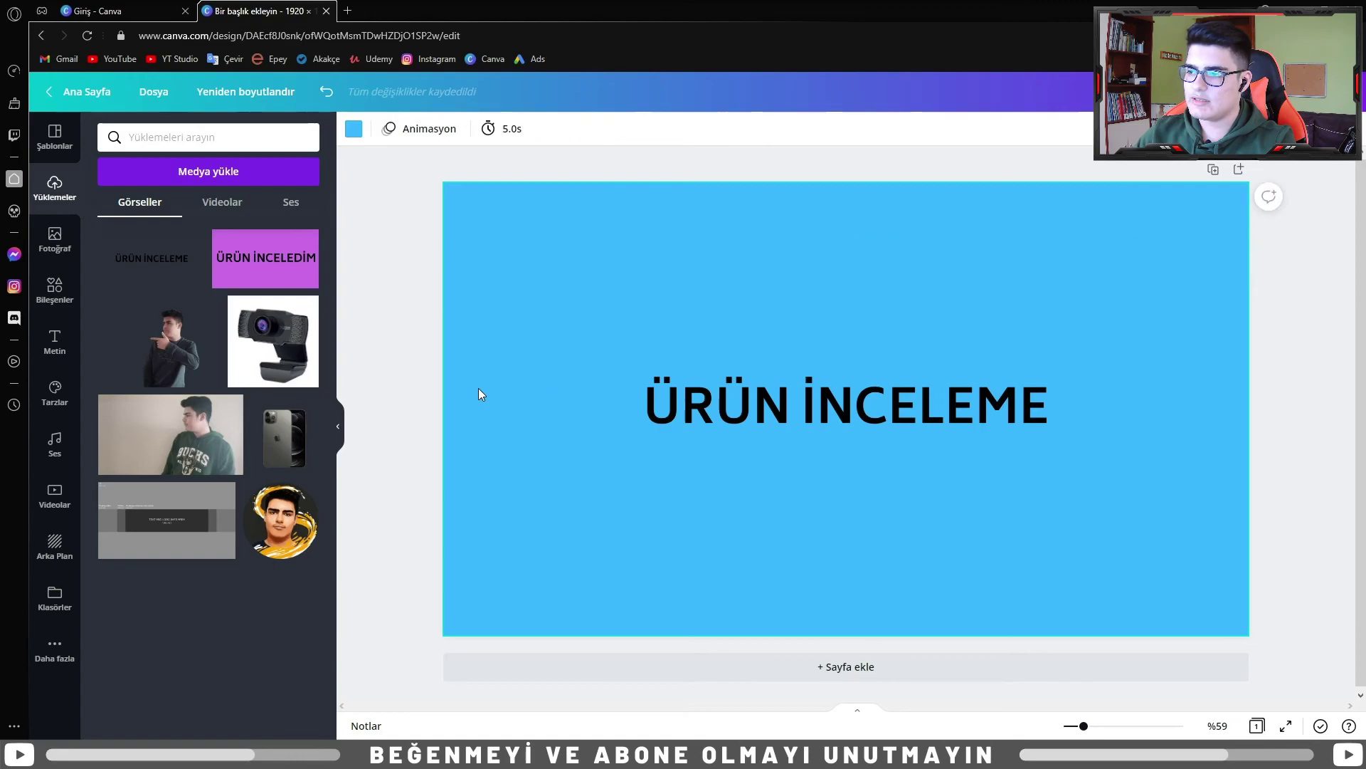
drag(816, 413, 791, 413)
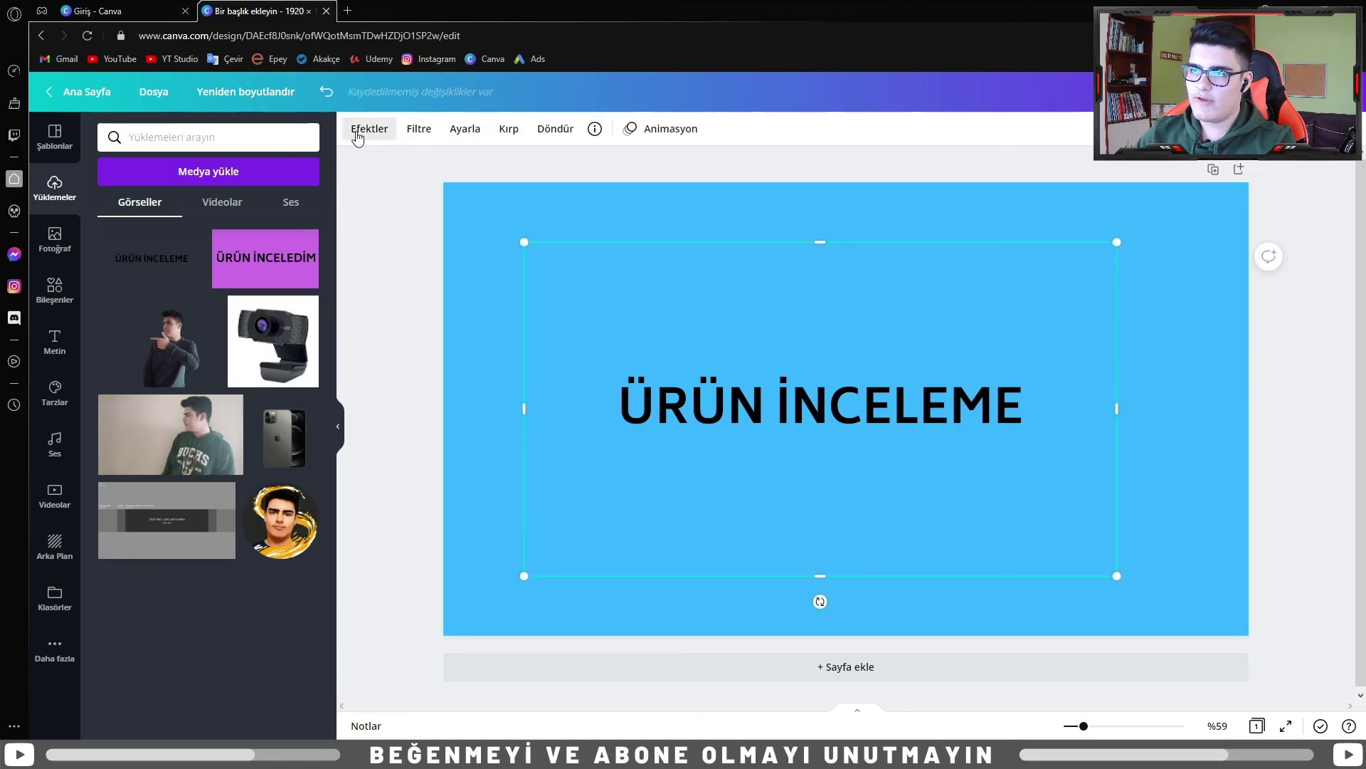
Give the ÜRÜN İNCELEME image a light green, fully opaque shadow outline with 0 blur and size 13
click(363, 132)
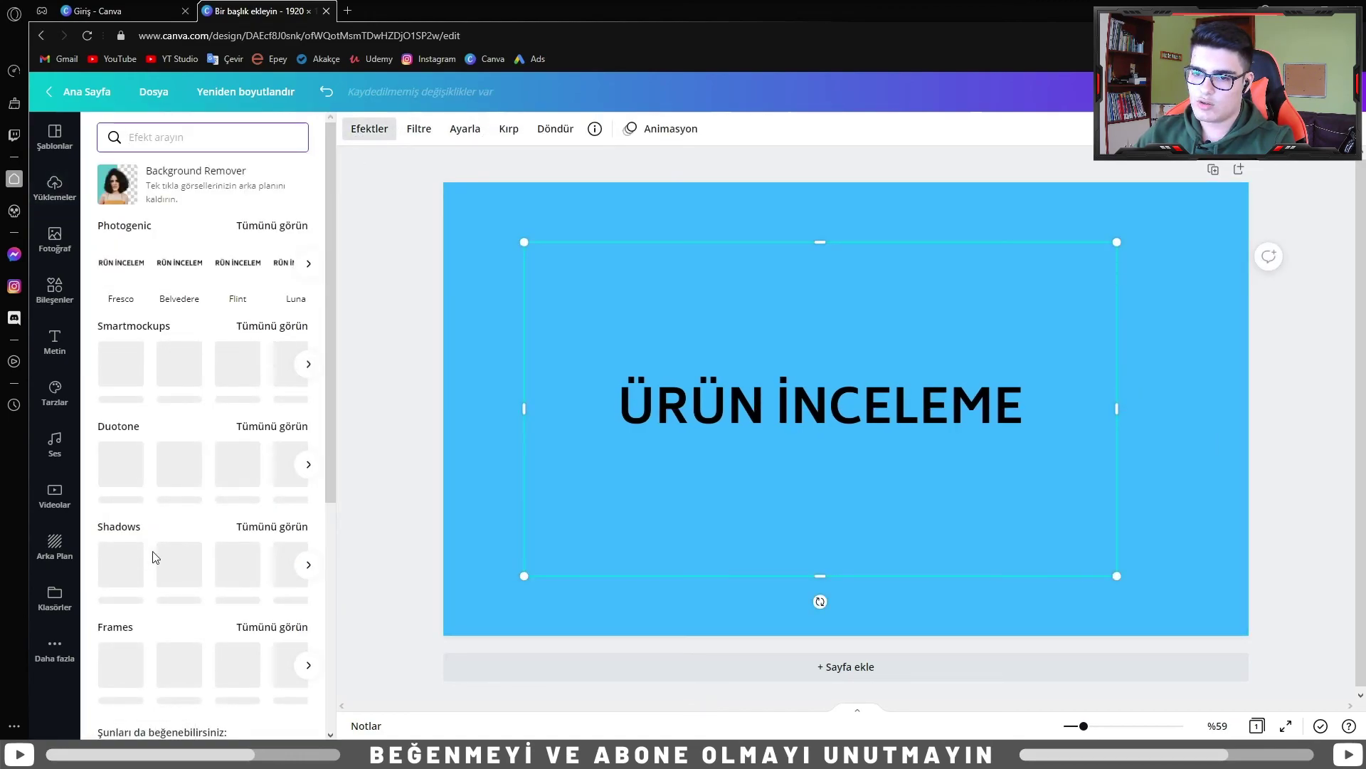
click(135, 564)
click(306, 319)
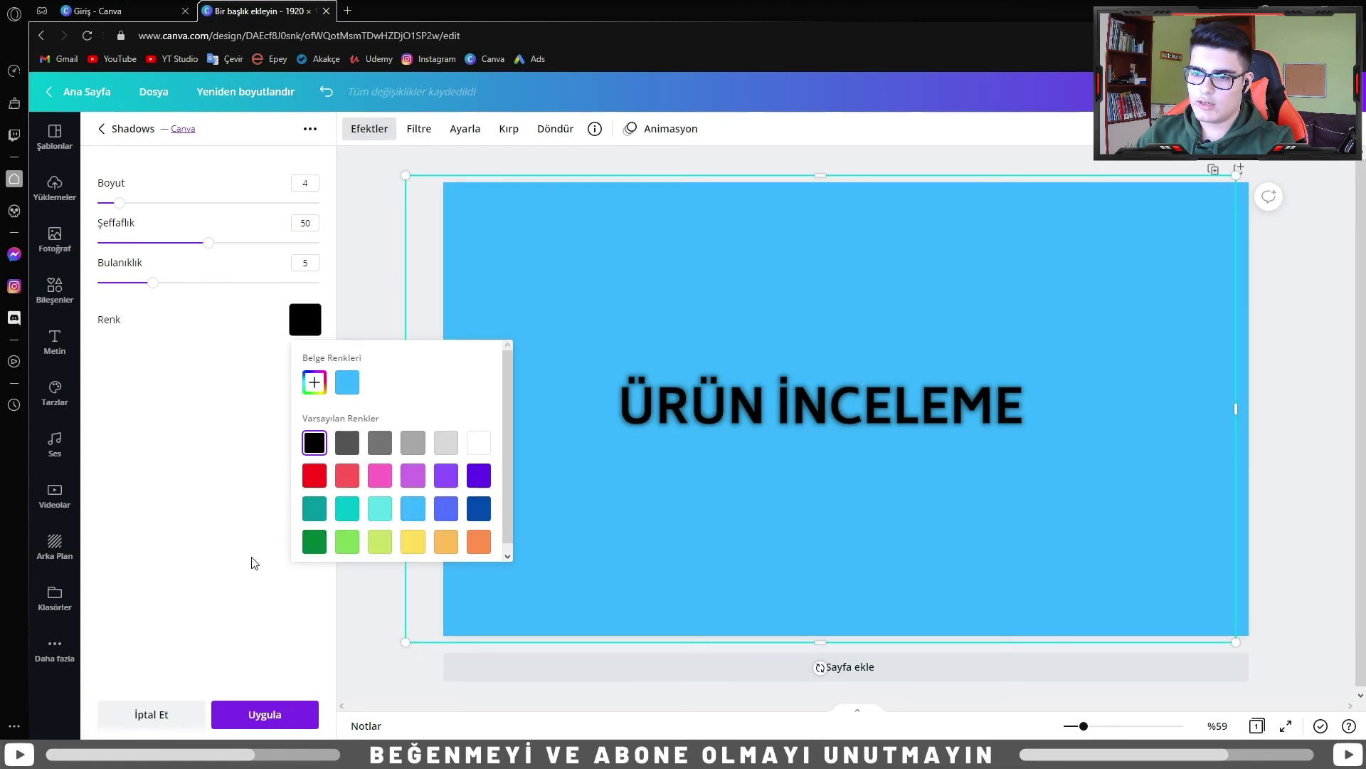
click(345, 540)
click(207, 313)
drag(128, 282, 54, 283)
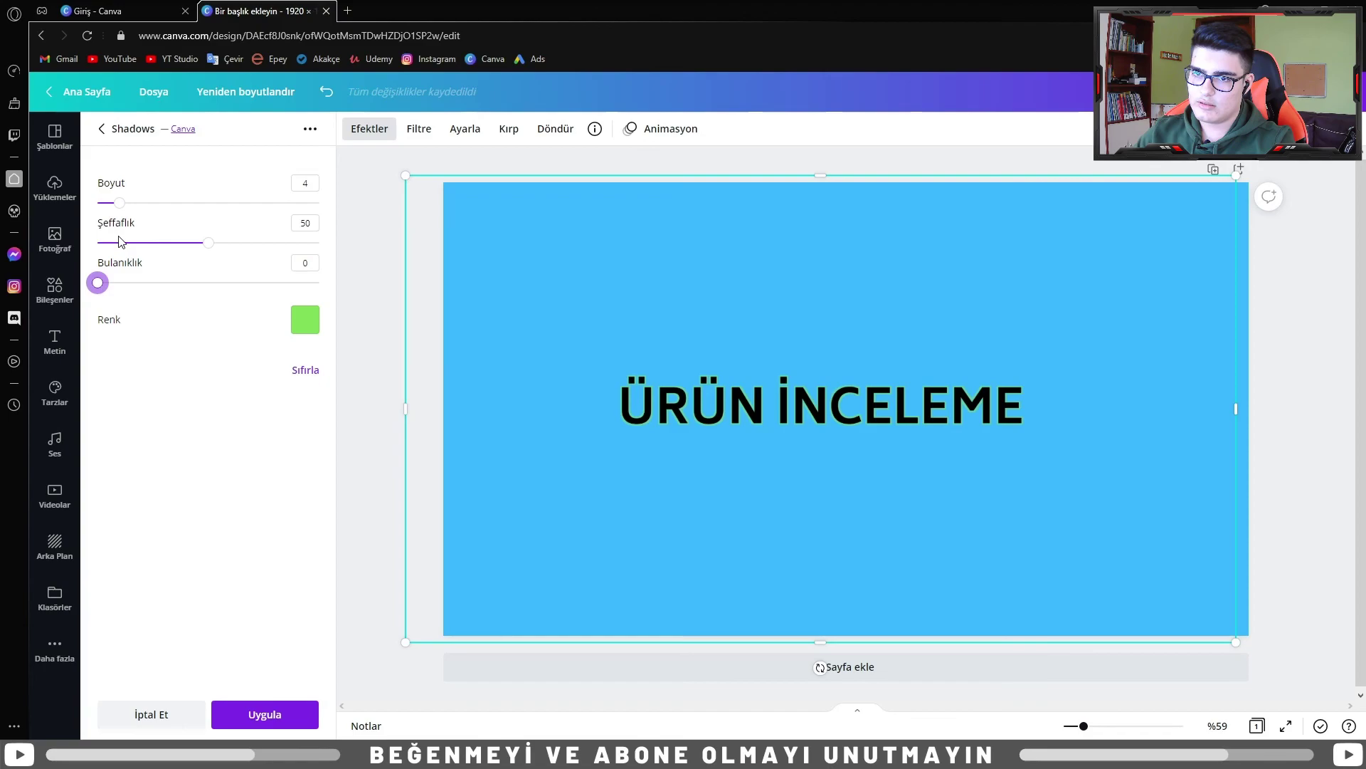
drag(208, 243, 319, 243)
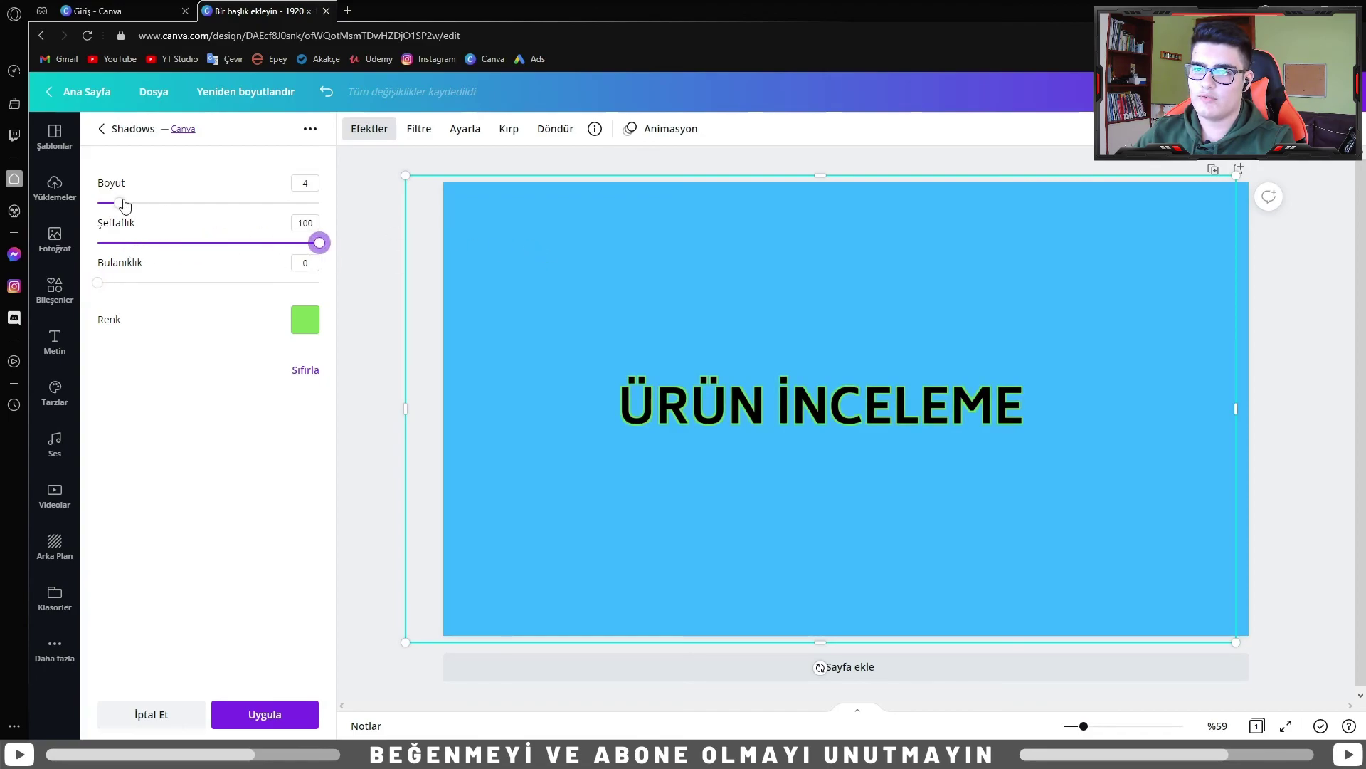
mouse_move(119, 203)
mouse_down()
mouse_move(220, 203)
mouse_move(169, 227)
mouse_up()
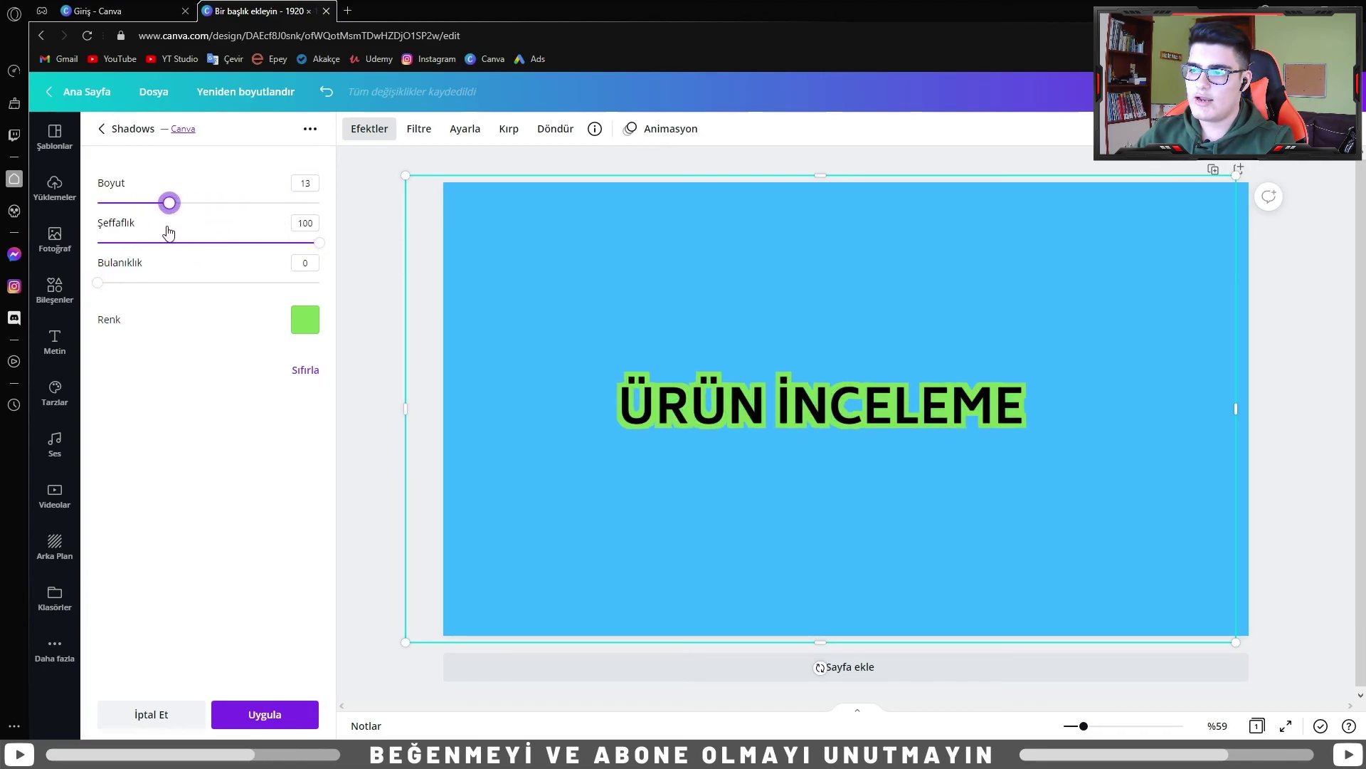
click(246, 722)
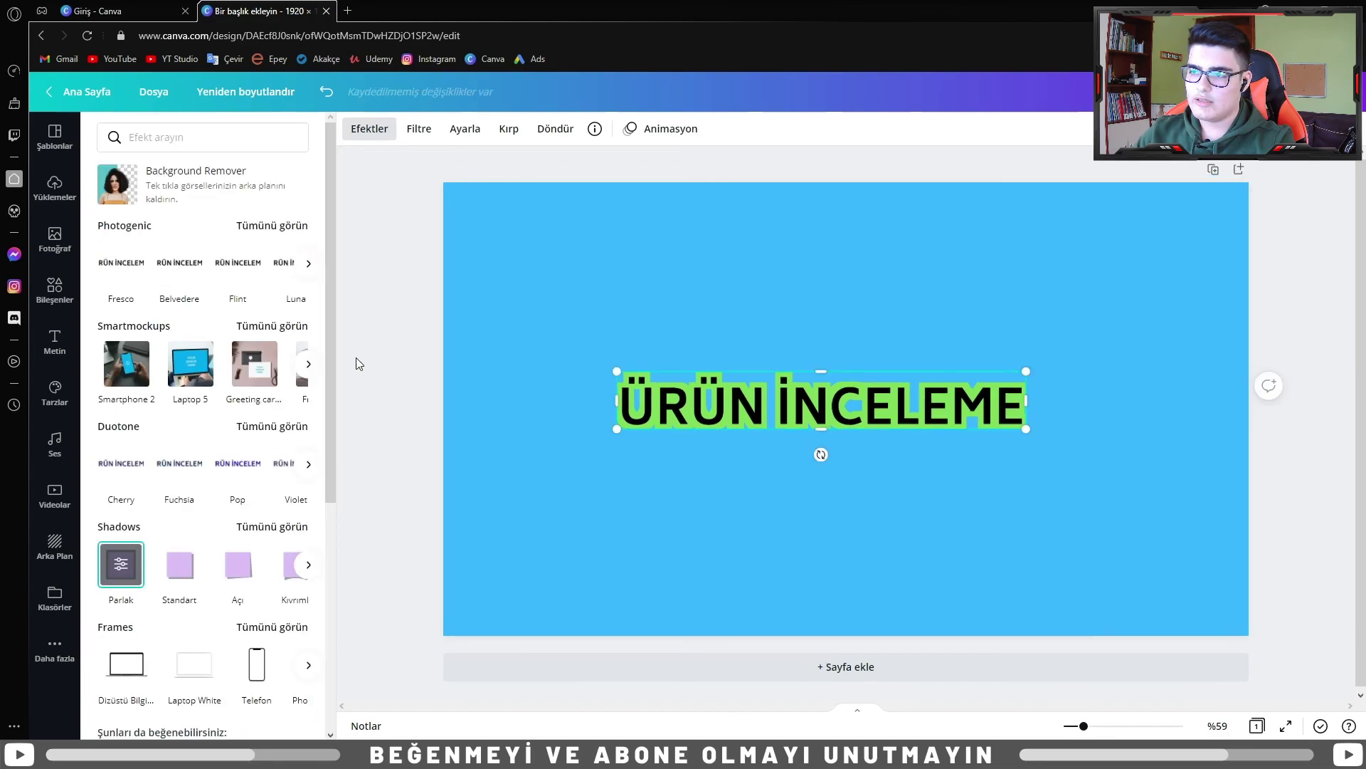
click(382, 352)
click(829, 401)
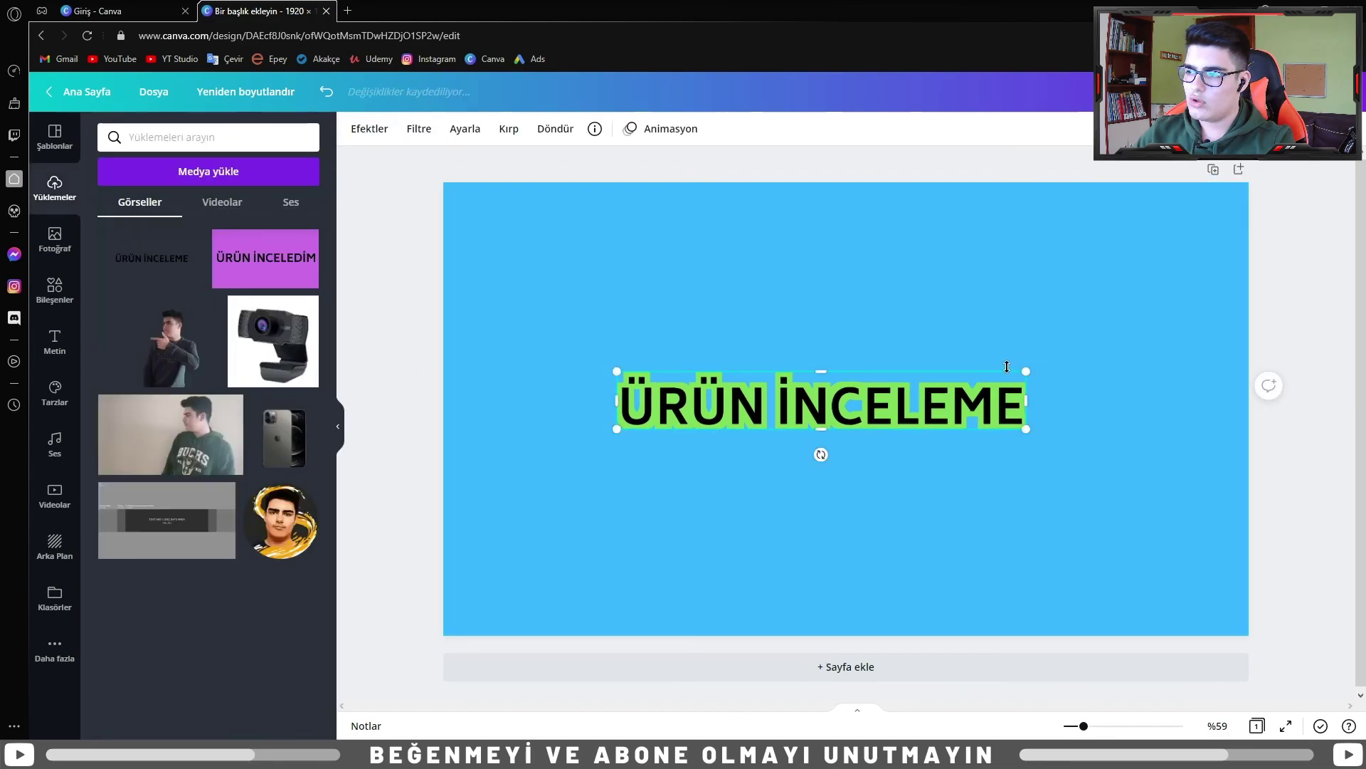